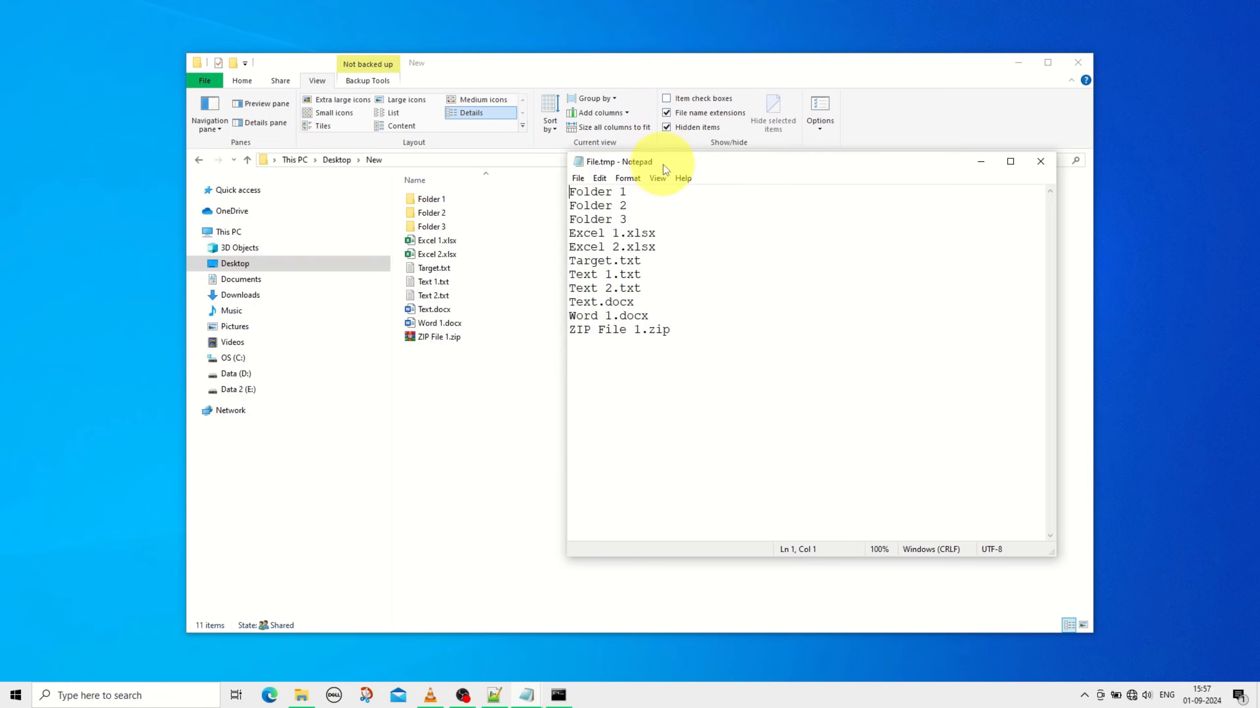
{"action": "left_click_drag", "start_coordinate": [664, 165], "coordinate": [630, 169]}
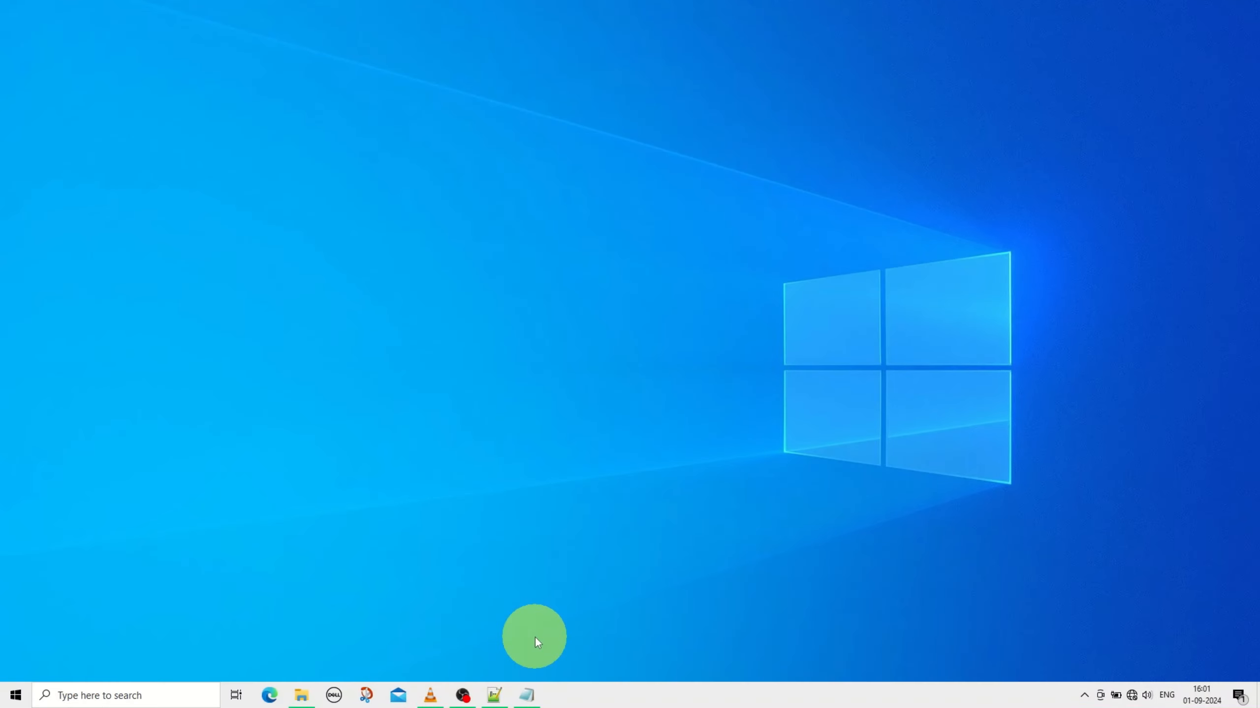
Step: In Notepad, write the two-line script: dir %1 /b /o > "%temp%\Files.tmp" and start notepad "%temp%\Files.tmp"
{"action": "left_click", "coordinate": [533, 699]}
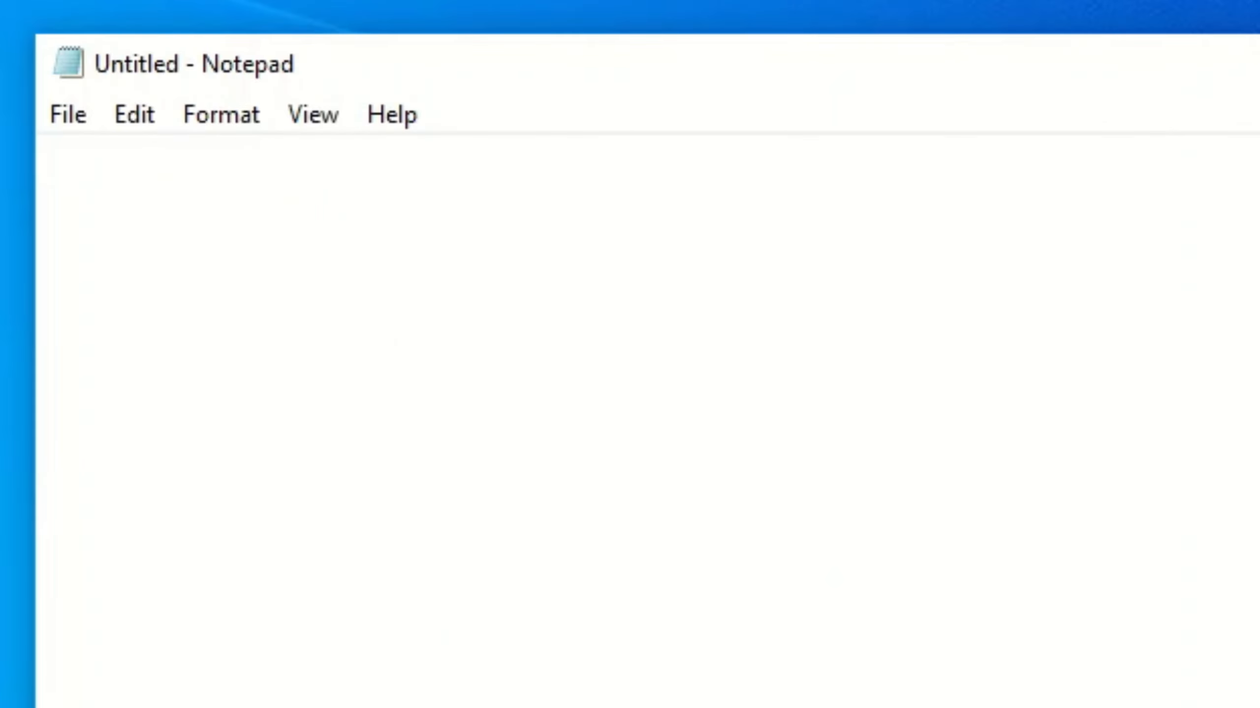
{"action": "type", "text": "dir %1 /b /o > \"%temp%\\Files.tmp\" start notepad \"%temp%\\Files.tmp\""}
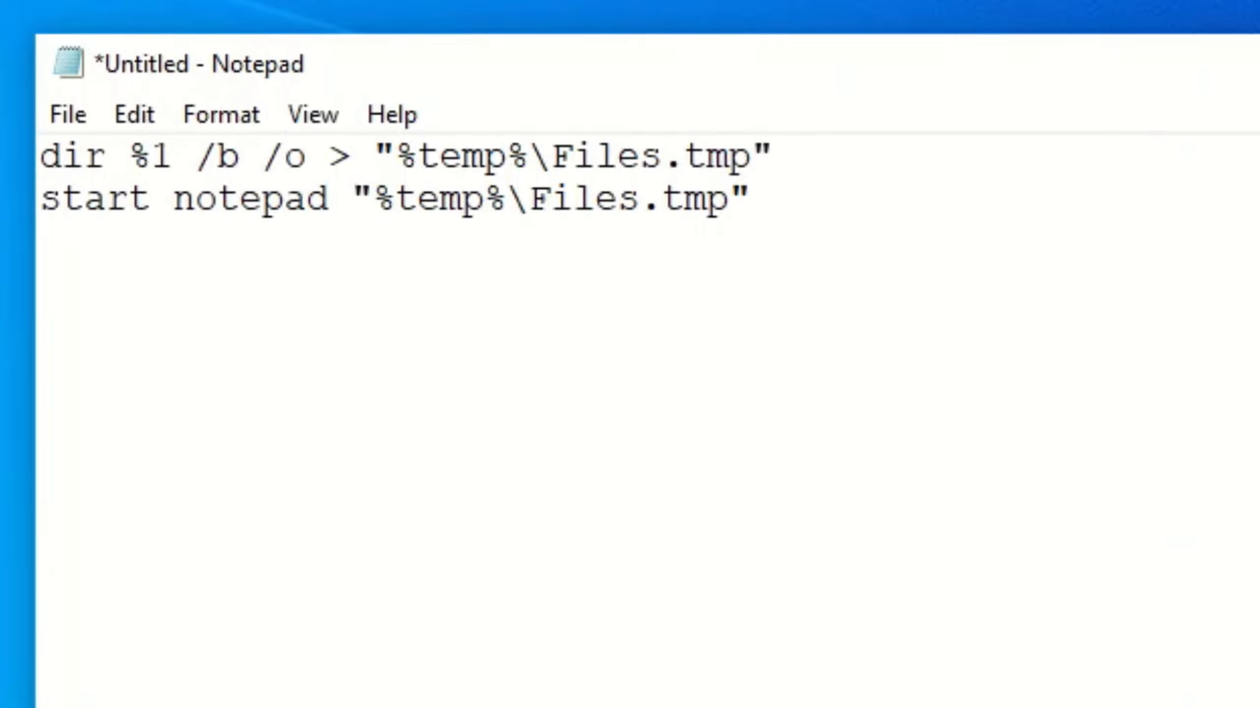
Step: Save the script to the Desktop as new.bat with the file type All Files
{"action": "left_click", "coordinate": [69, 102]}
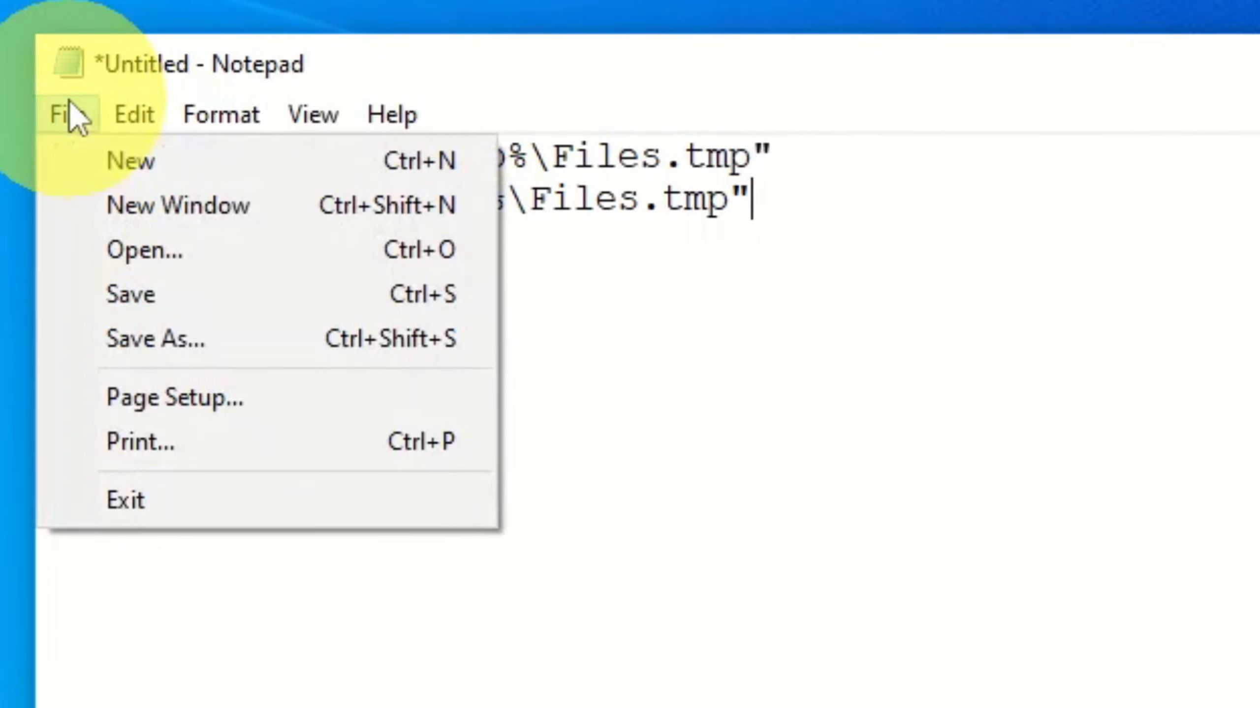
{"action": "left_click", "coordinate": [115, 304]}
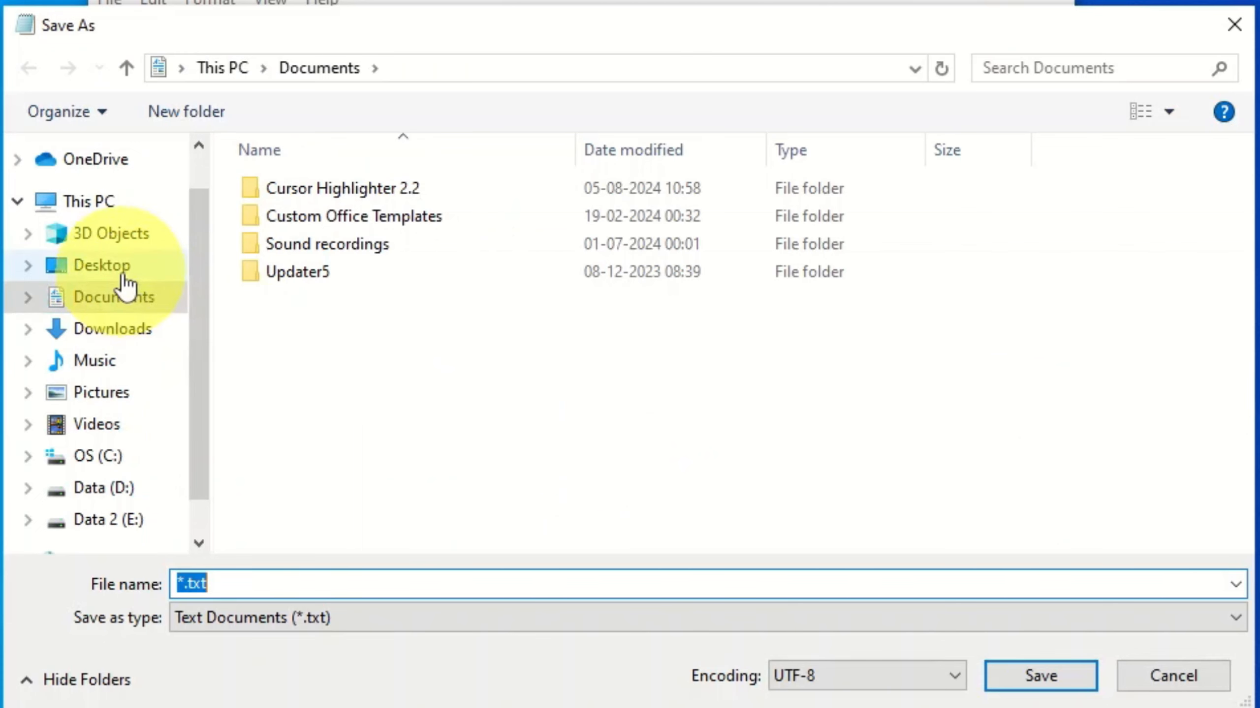
{"action": "left_click", "coordinate": [119, 269]}
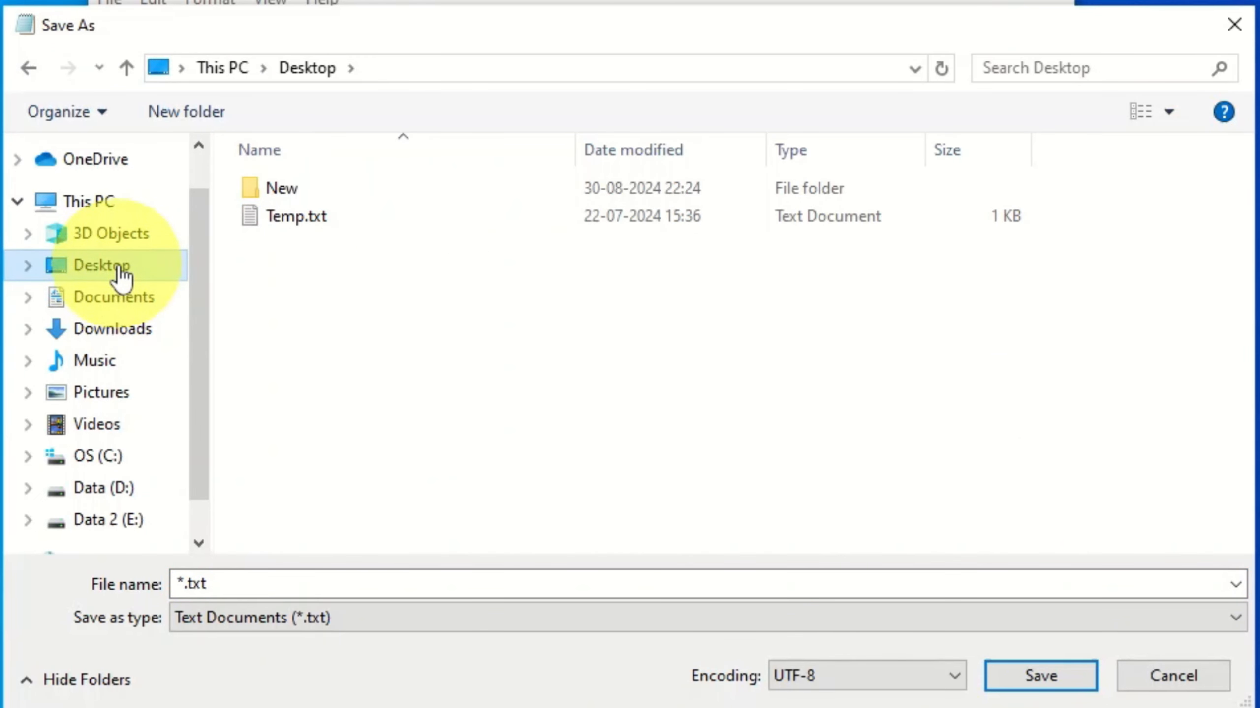
{"action": "left_click", "coordinate": [262, 614]}
{"action": "left_click", "coordinate": [229, 665]}
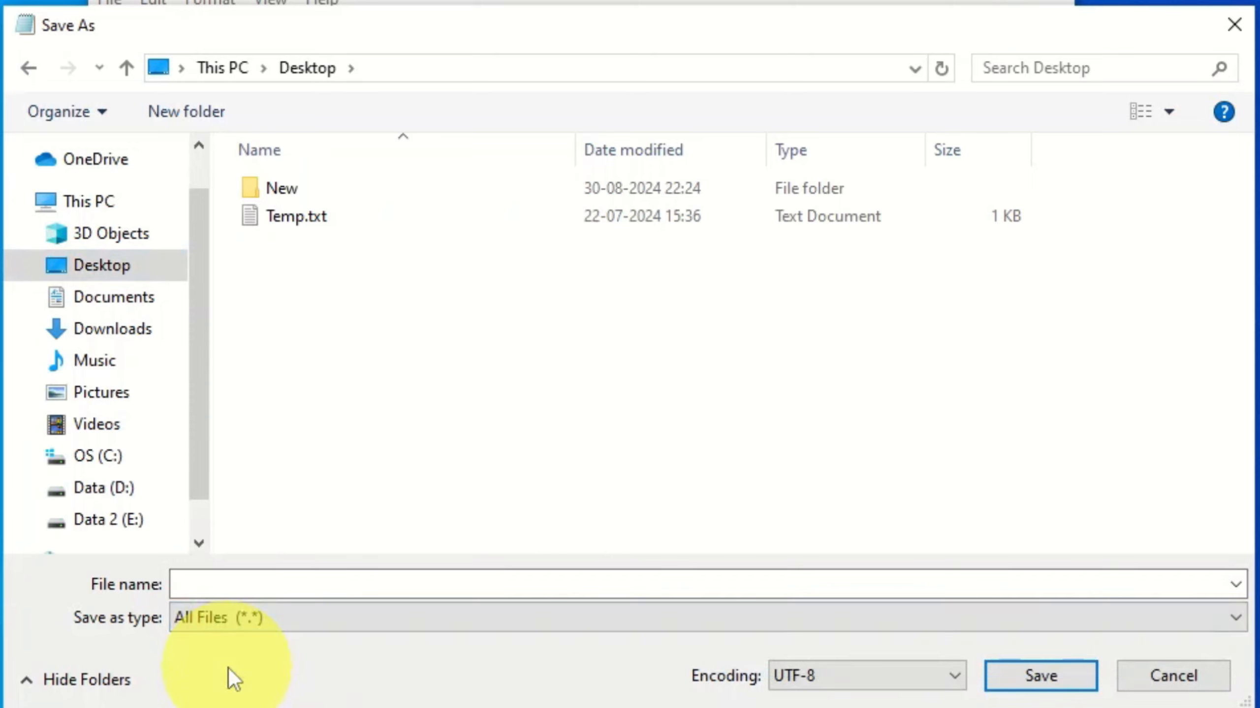
{"action": "left_click", "coordinate": [231, 584]}
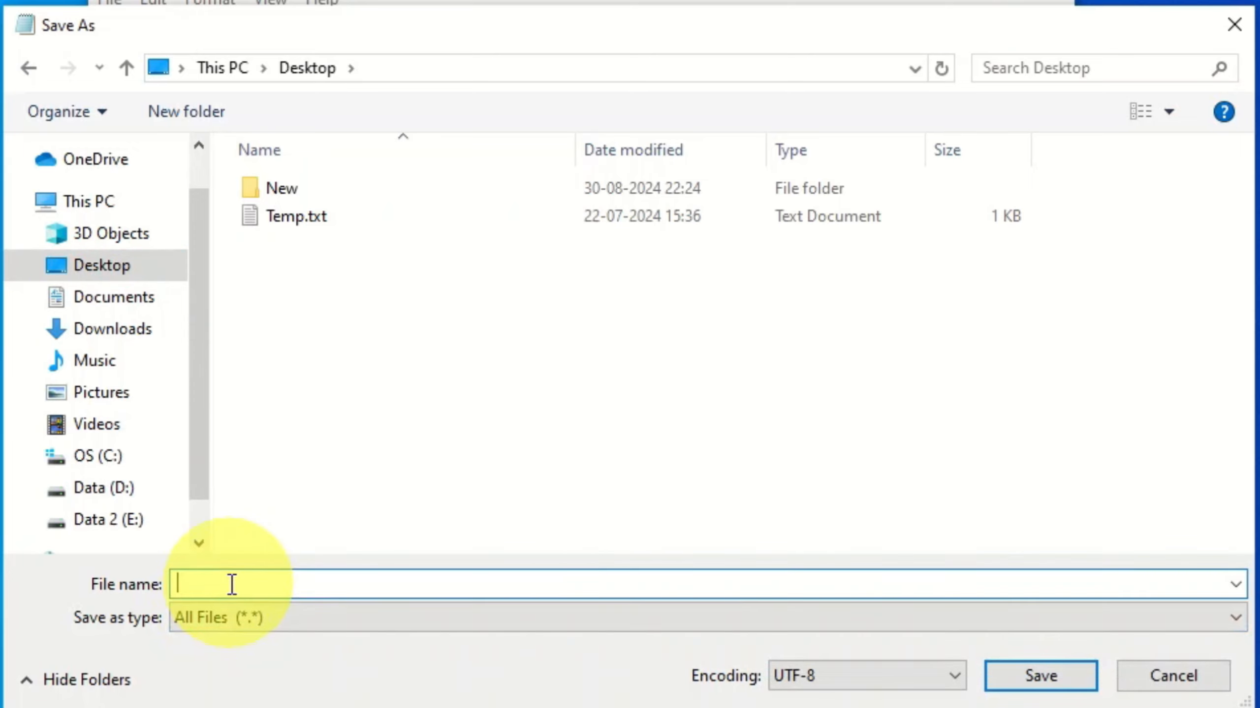
{"action": "type", "text": "new.bat"}
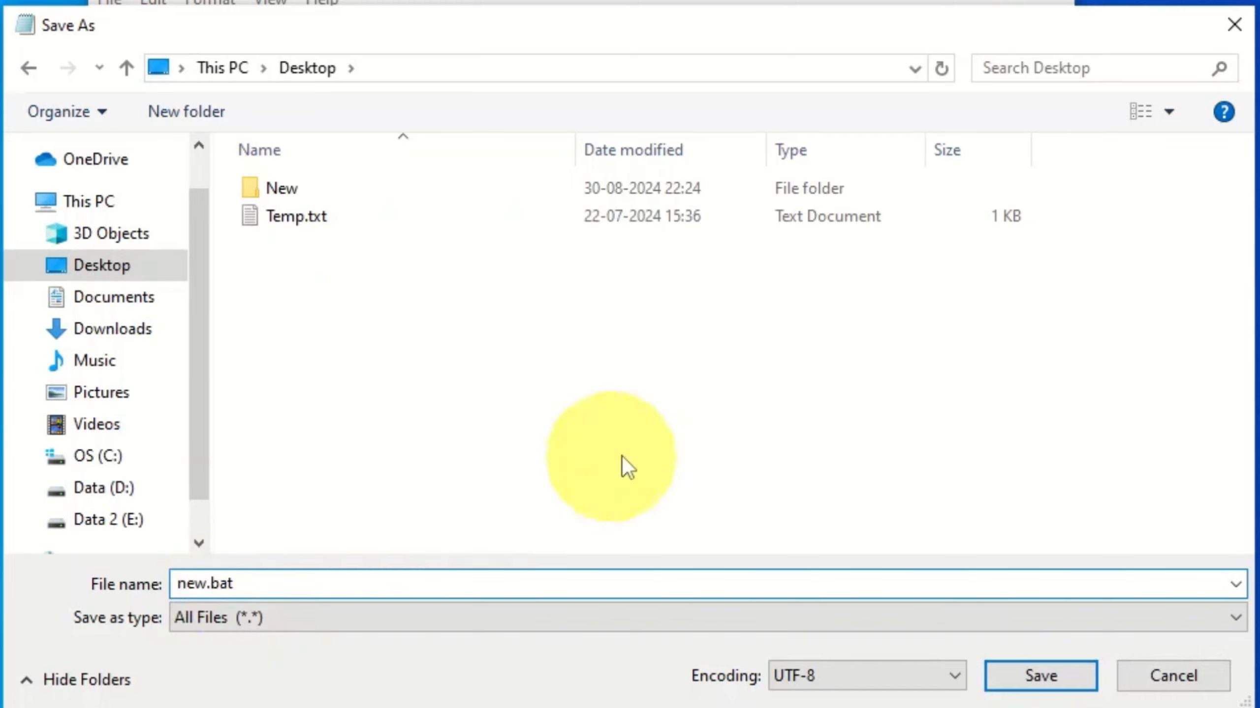
{"action": "left_click", "coordinate": [1031, 683]}
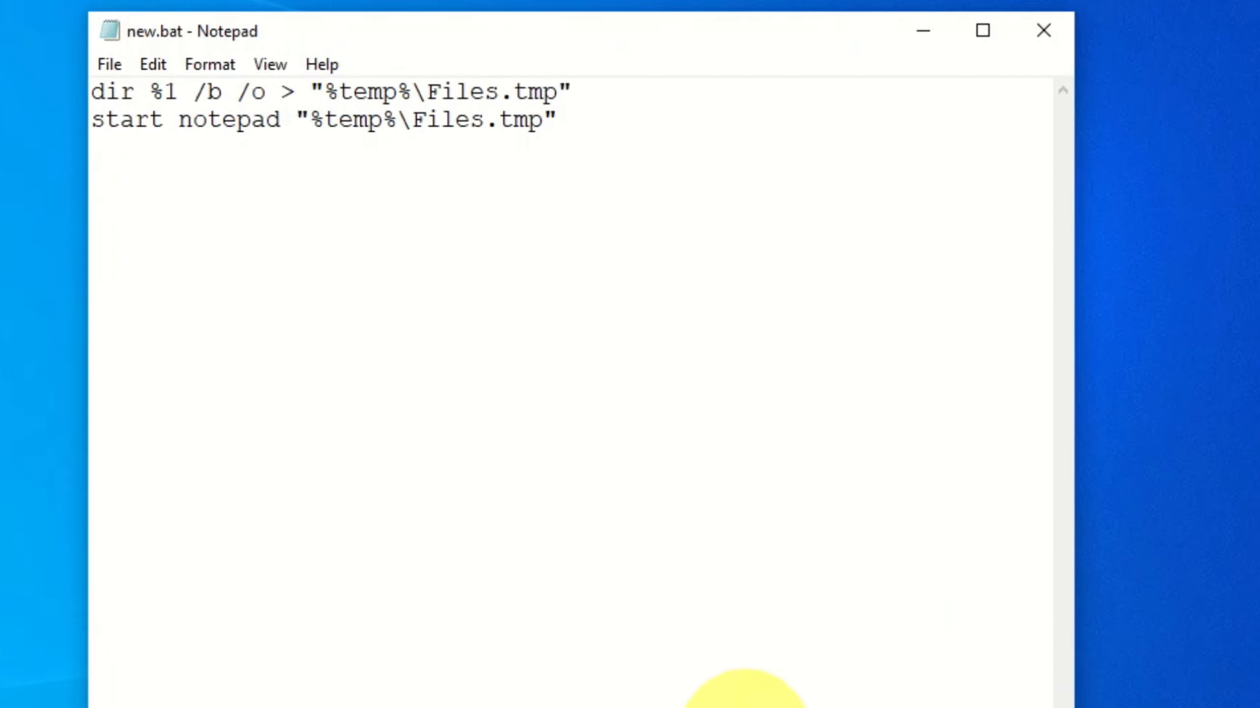
Step: Put Notepad aside and check the Desktop folder in File Explorer for the saved batch file
{"action": "left_click", "coordinate": [923, 31]}
{"action": "left_click", "coordinate": [304, 696]}
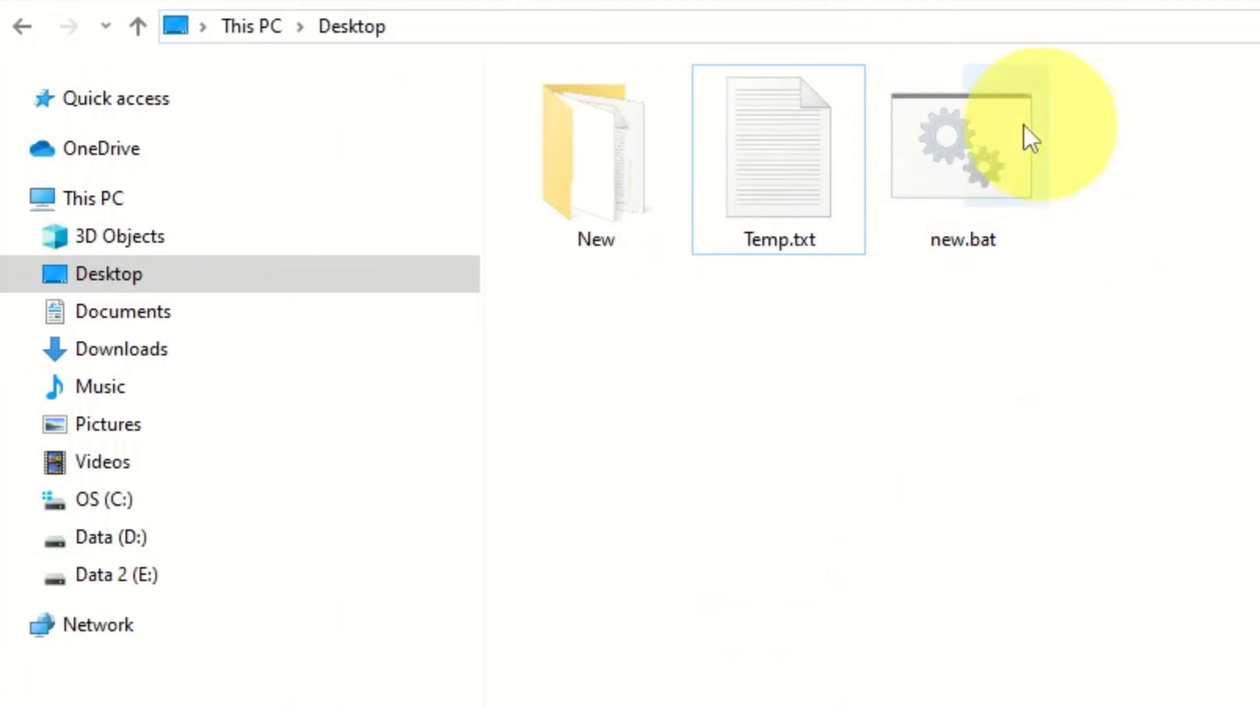
{"action": "left_click", "coordinate": [1097, 40]}
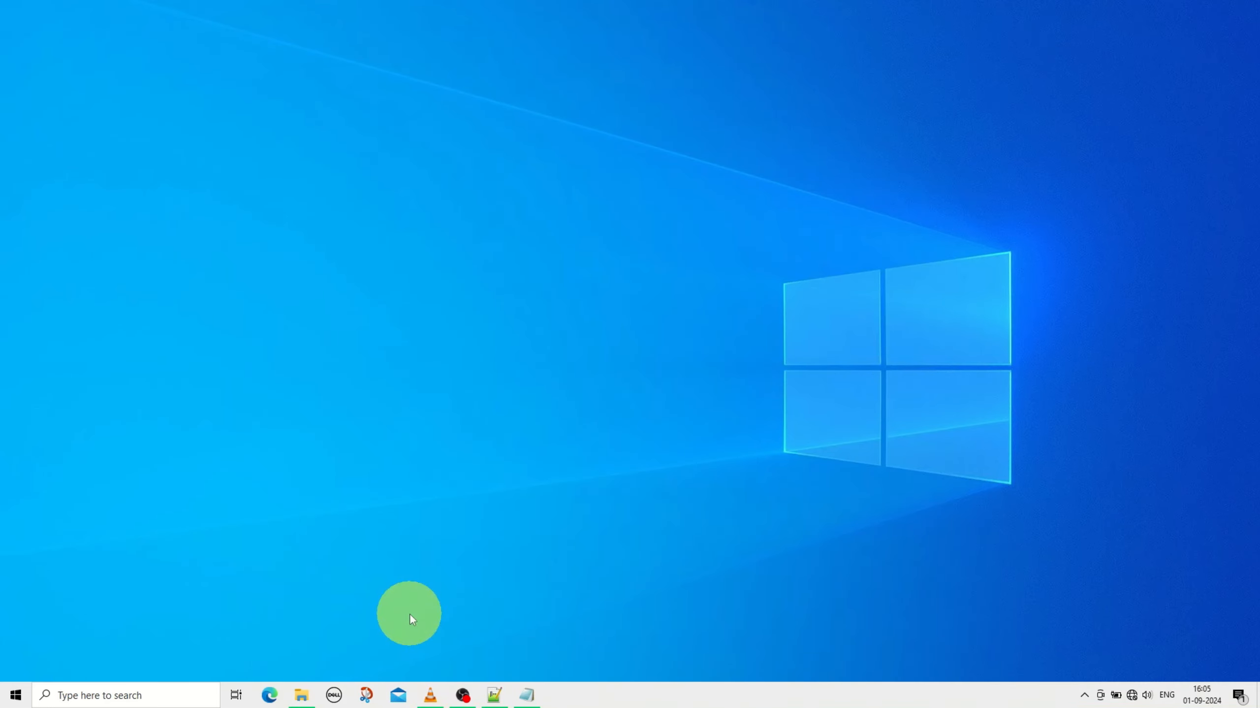
Step: Open the Desktop folder in File Explorer and turn on the display of file name extensions
{"action": "left_click", "coordinate": [302, 694]}
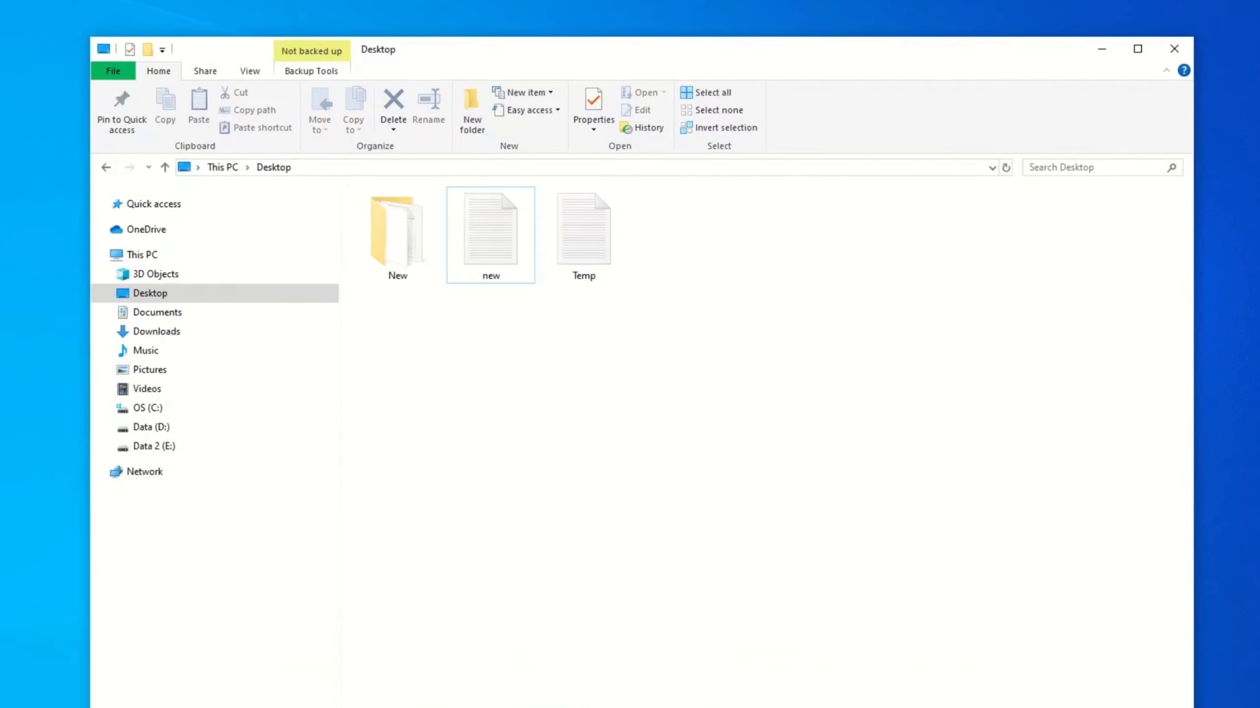
{"action": "left_click", "coordinate": [498, 277]}
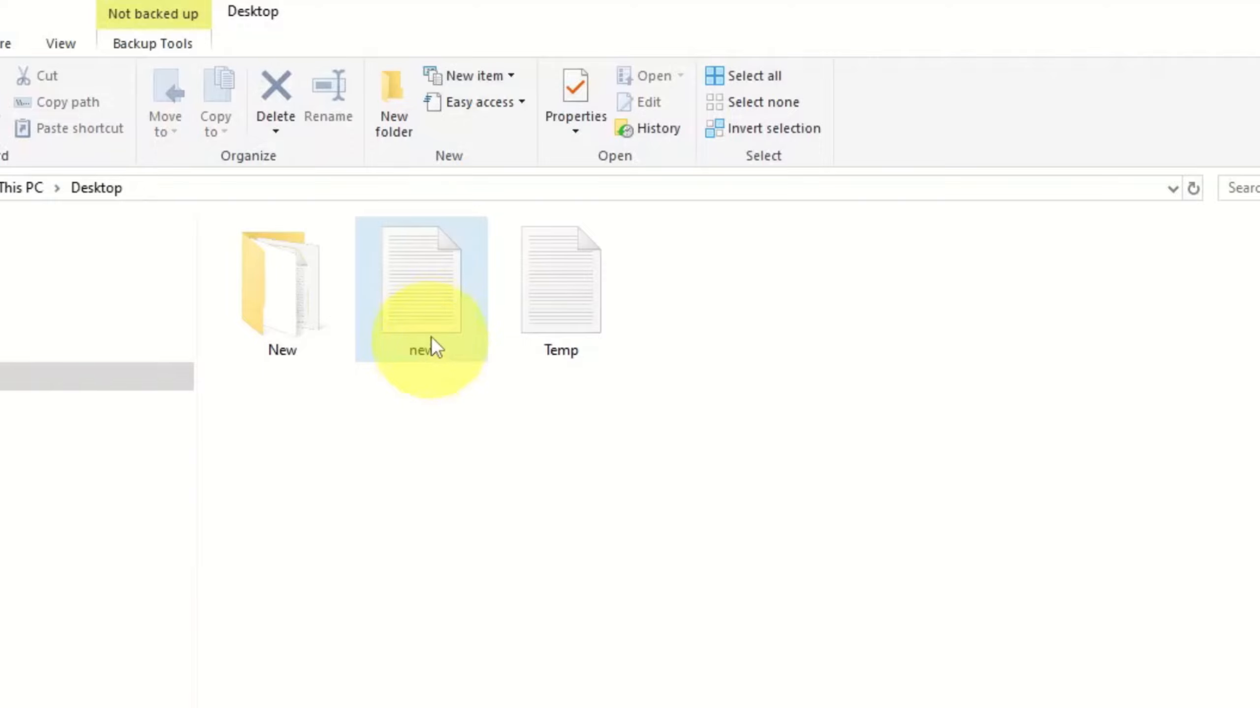
{"action": "left_click", "coordinate": [54, 40]}
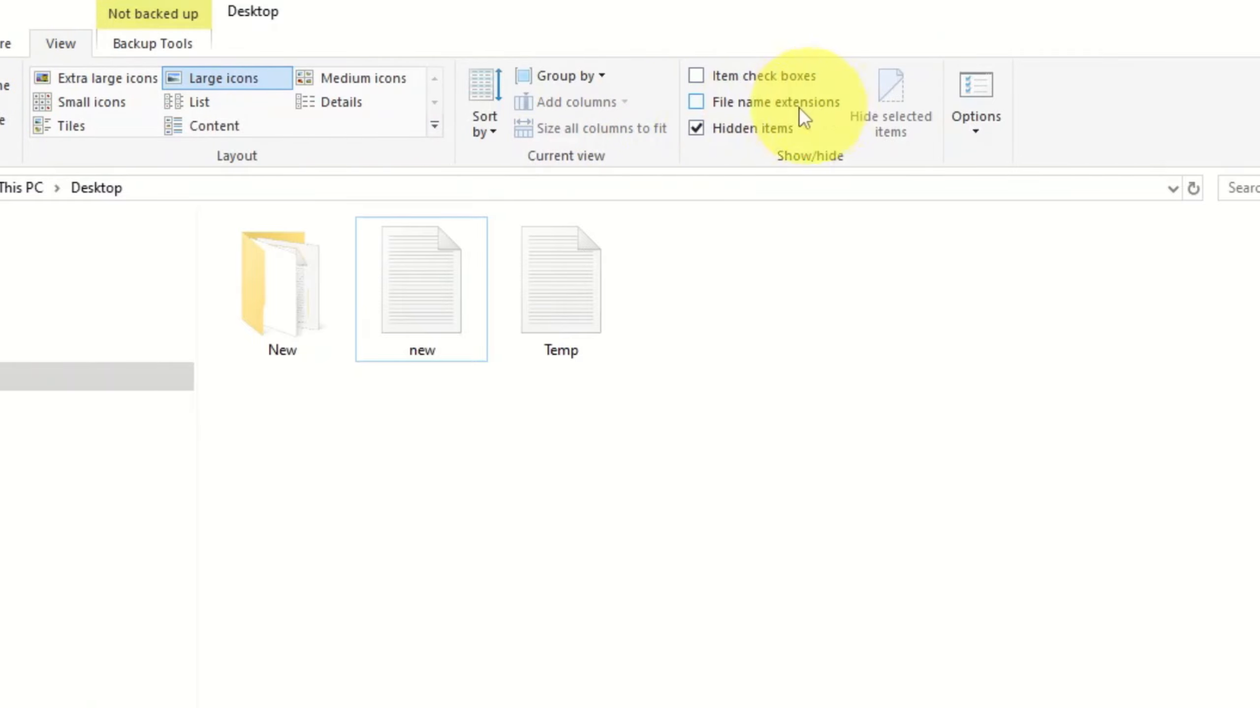
{"action": "left_click", "coordinate": [696, 104]}
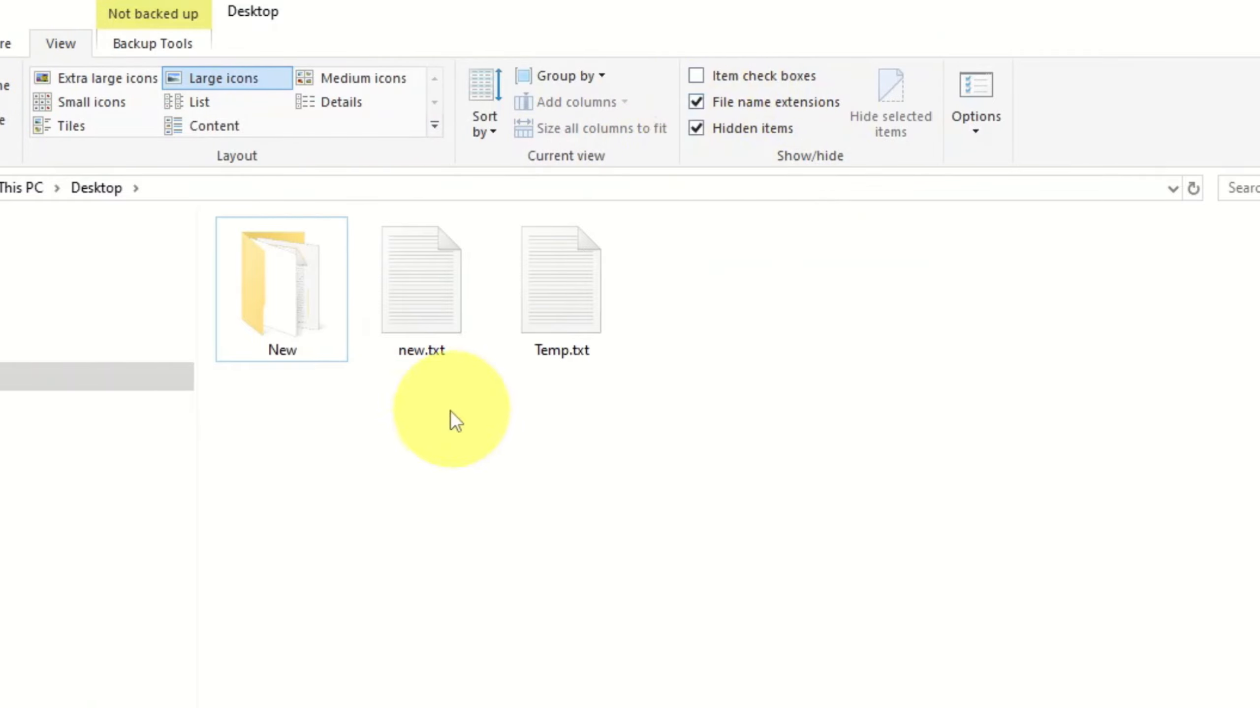
Step: Rename new.txt on the Desktop to new.bat and accept the extension change
{"action": "right_click", "coordinate": [433, 298]}
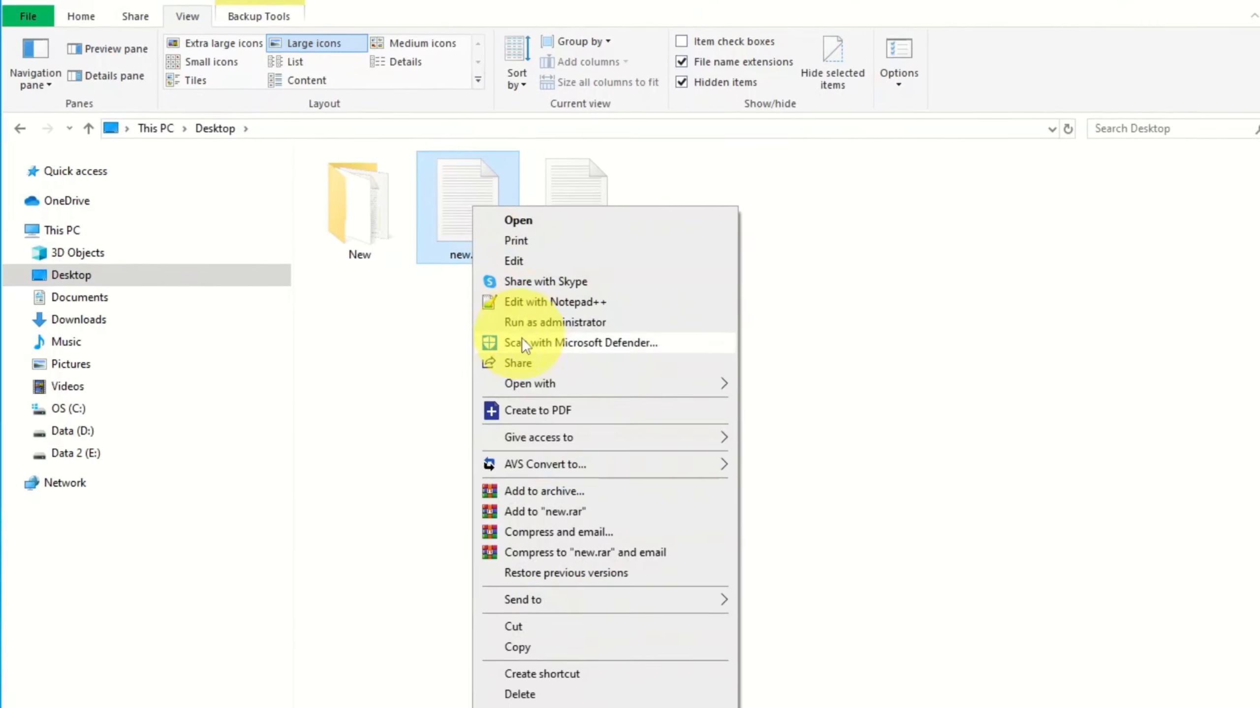
{"action": "left_click", "coordinate": [533, 667]}
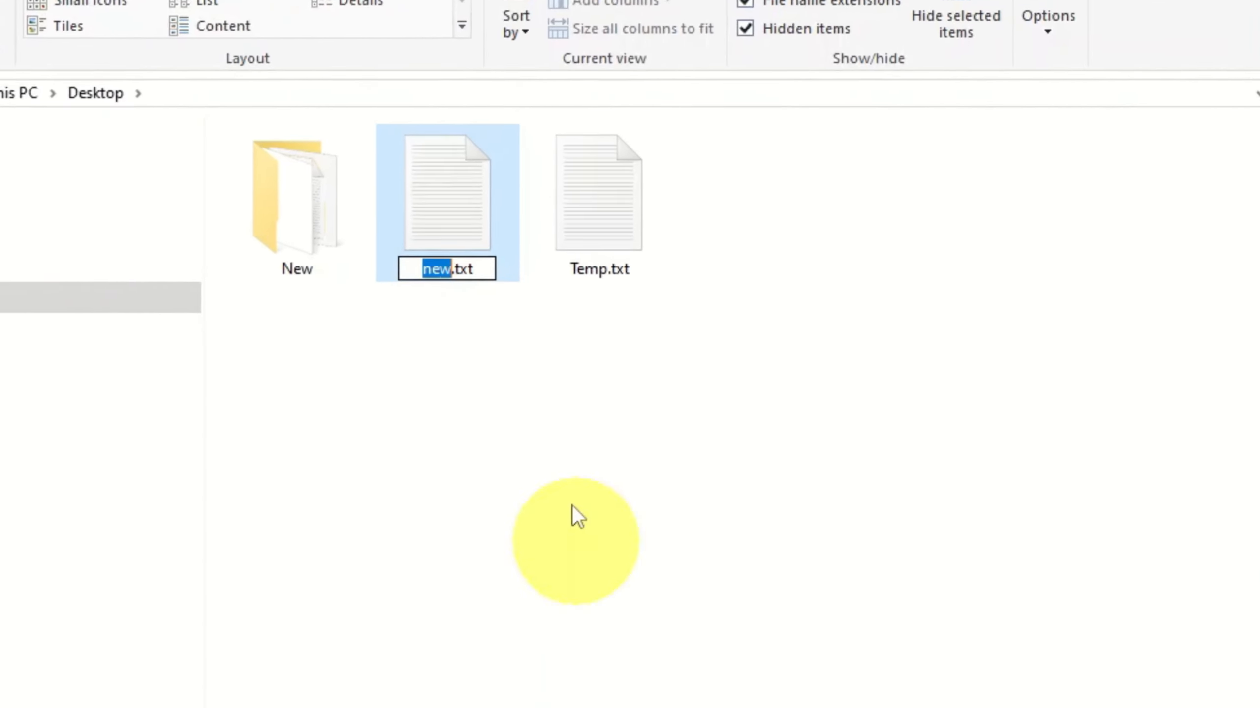
{"action": "left_click", "coordinate": [506, 235]}
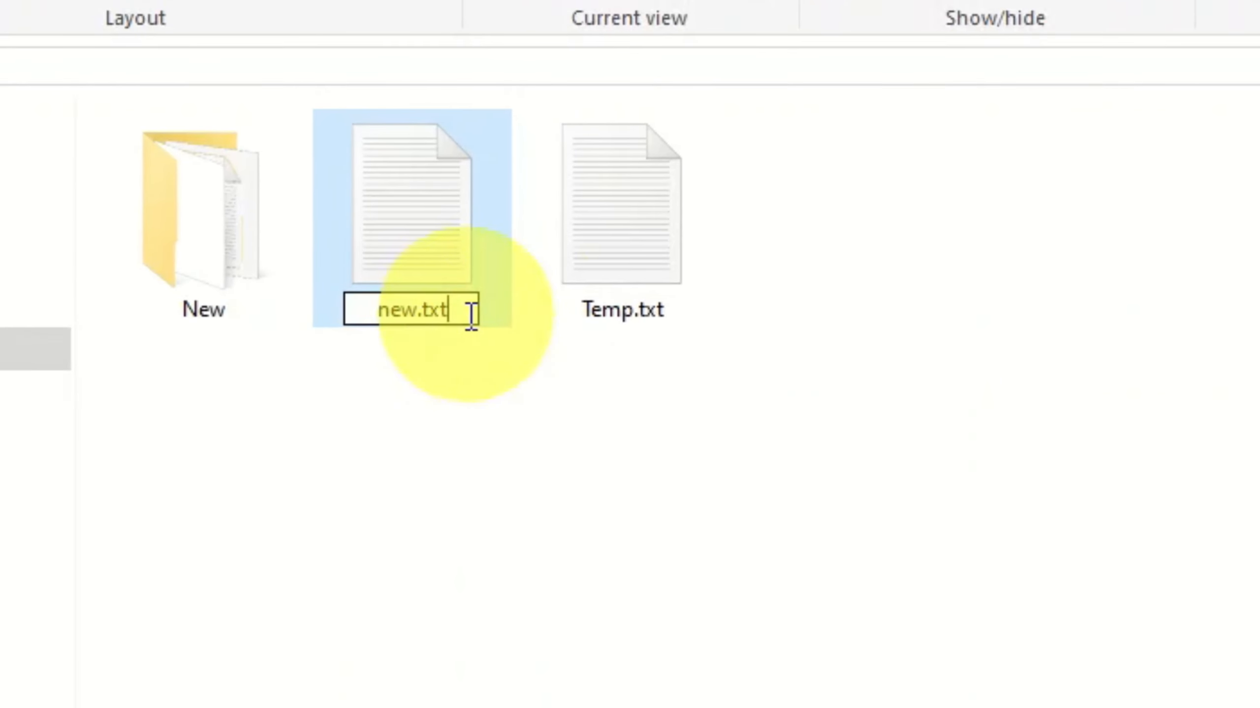
{"action": "key", "text": "BackSpace"}
{"action": "key", "text": "BackSpace"}
{"action": "key", "text": "BackSpace"}
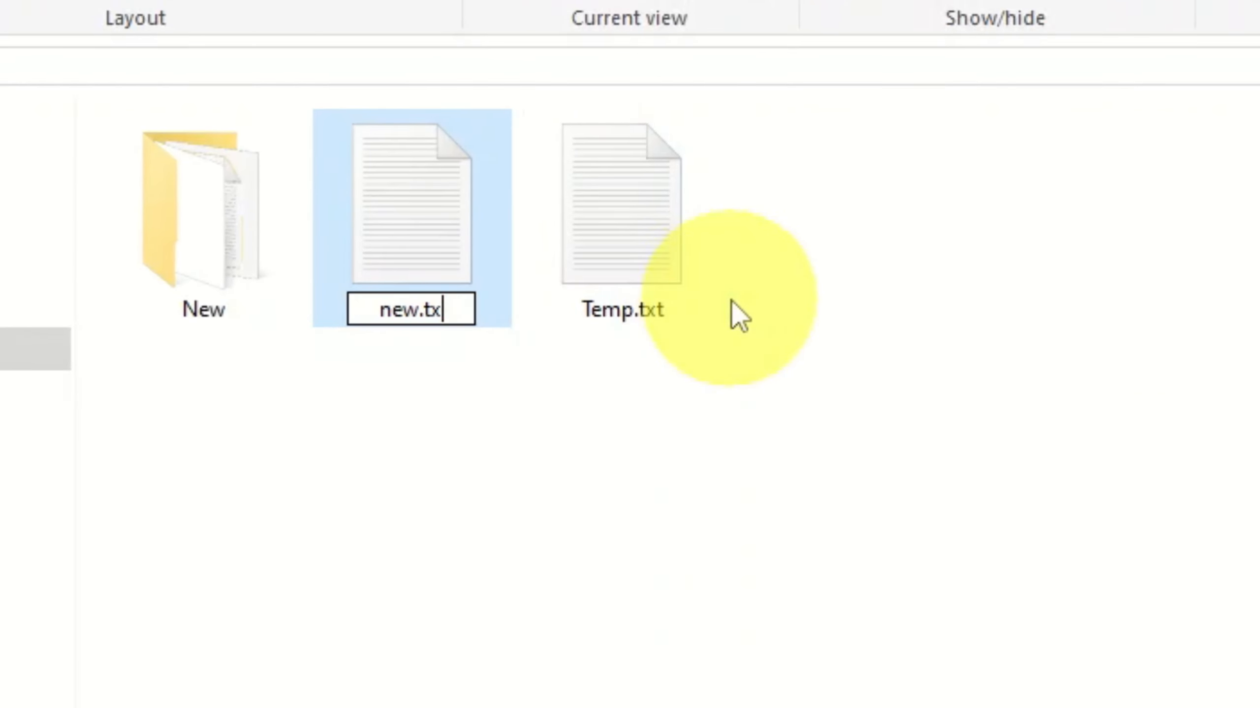
{"action": "type", "text": "bat"}
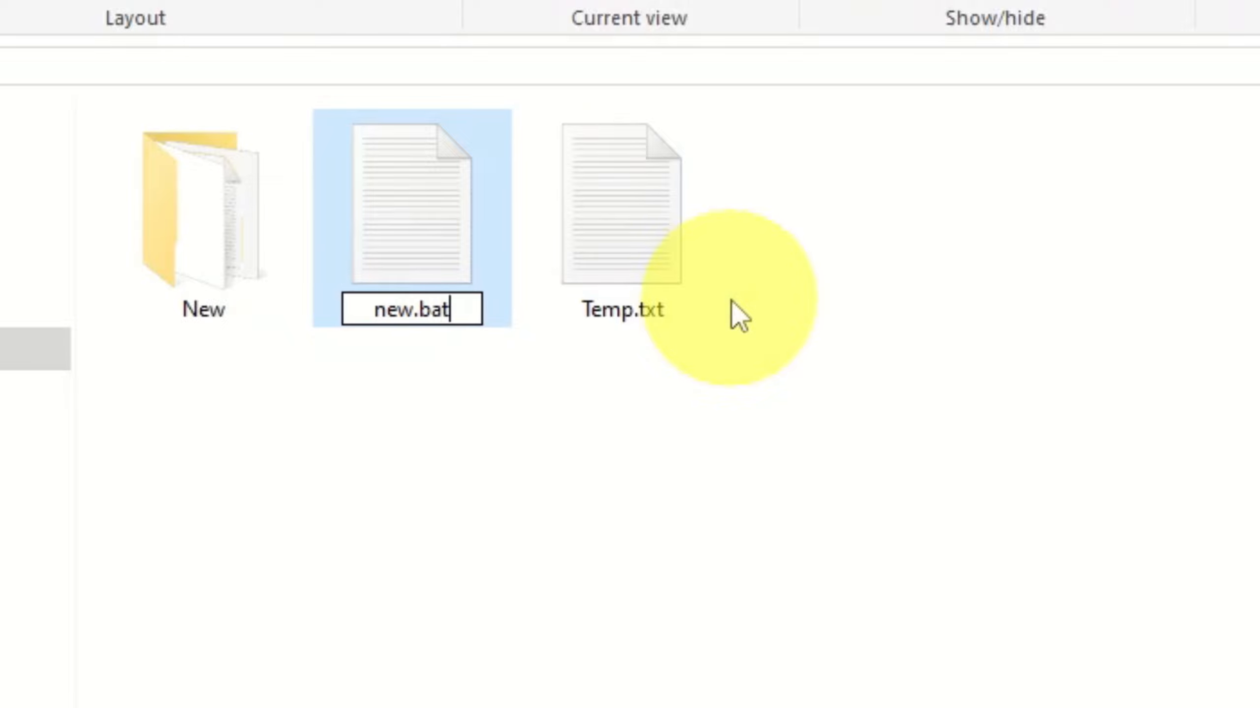
{"action": "key", "text": "Return"}
{"action": "key", "text": "Return"}
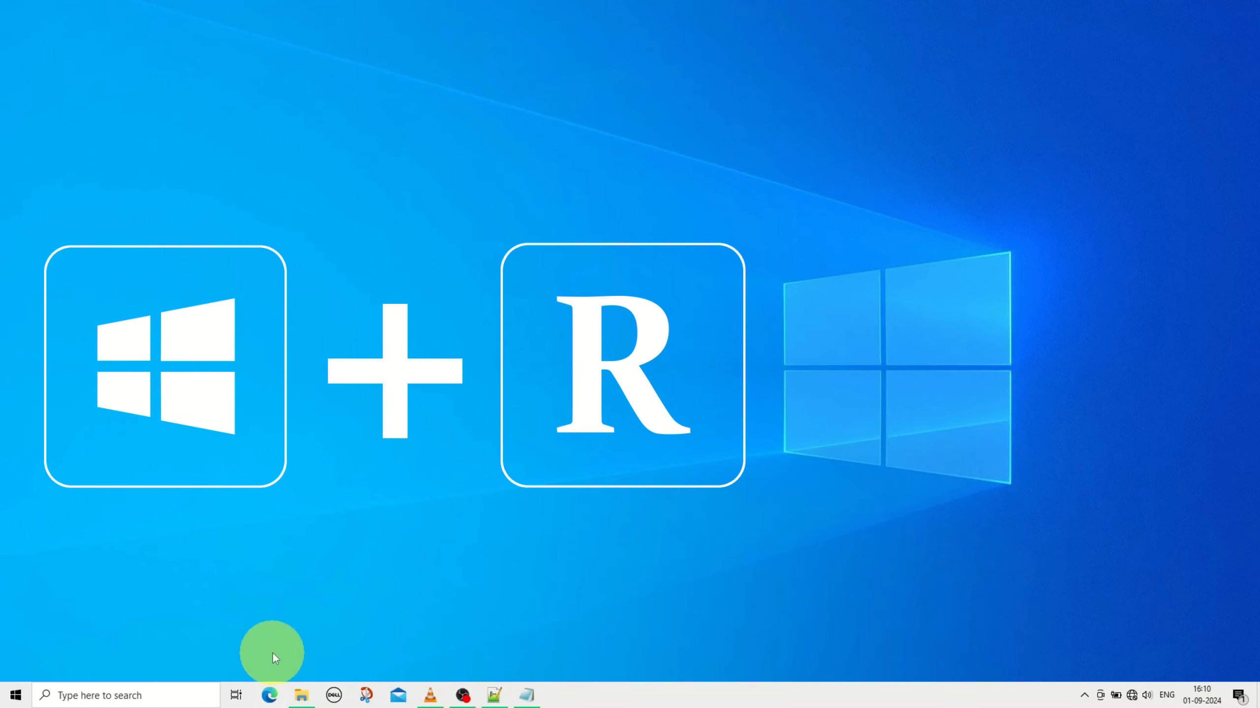
Step: Launch the Registry Editor by running regedit
{"action": "key", "text": "super+r"}
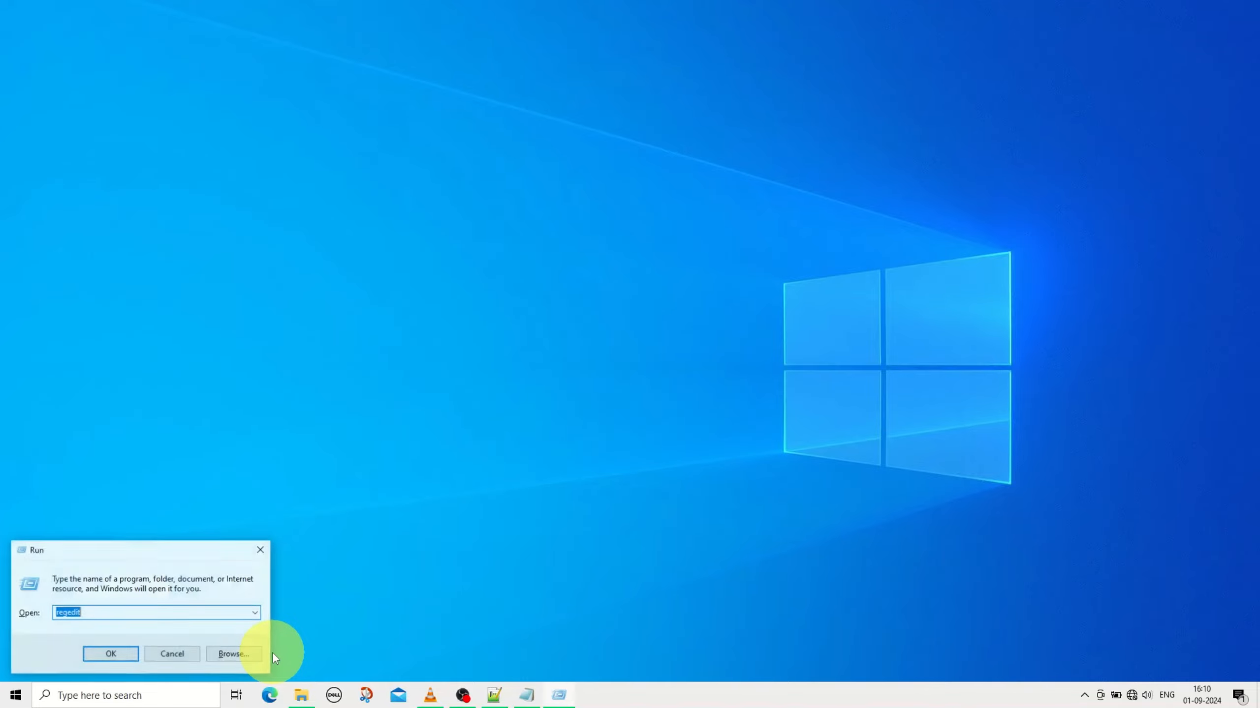
{"action": "type", "text": "regedit"}
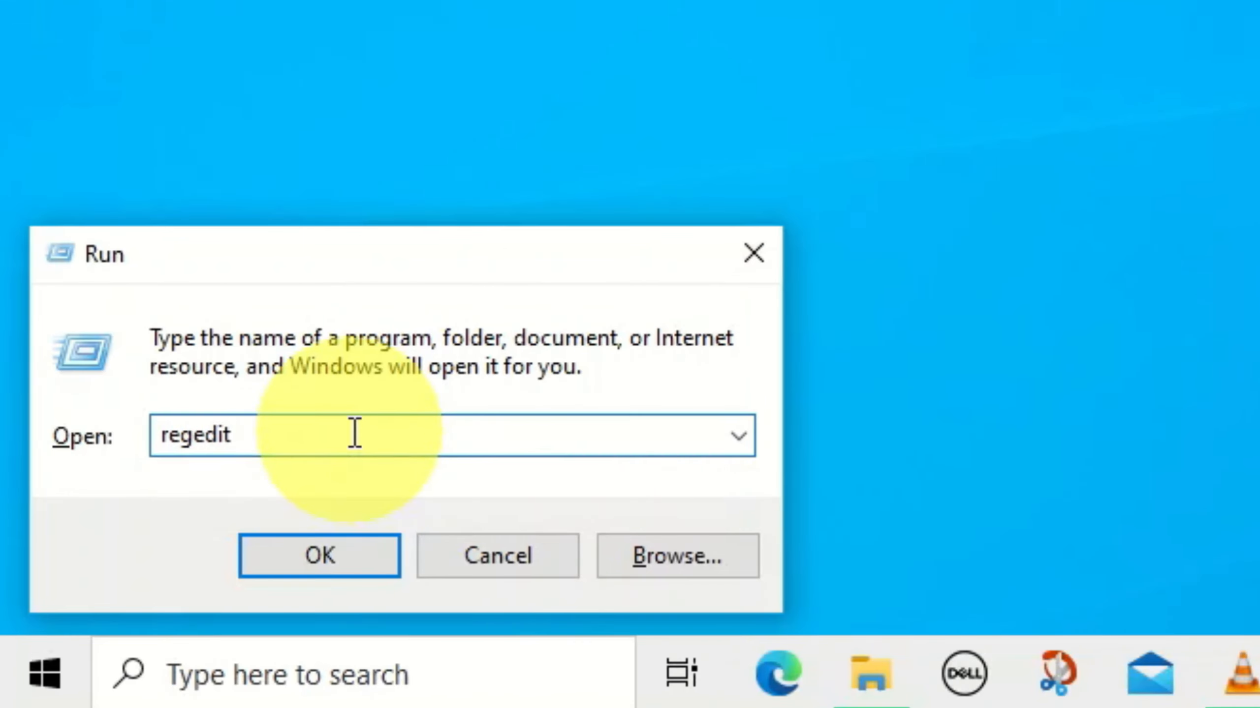
{"action": "key", "text": "Return"}
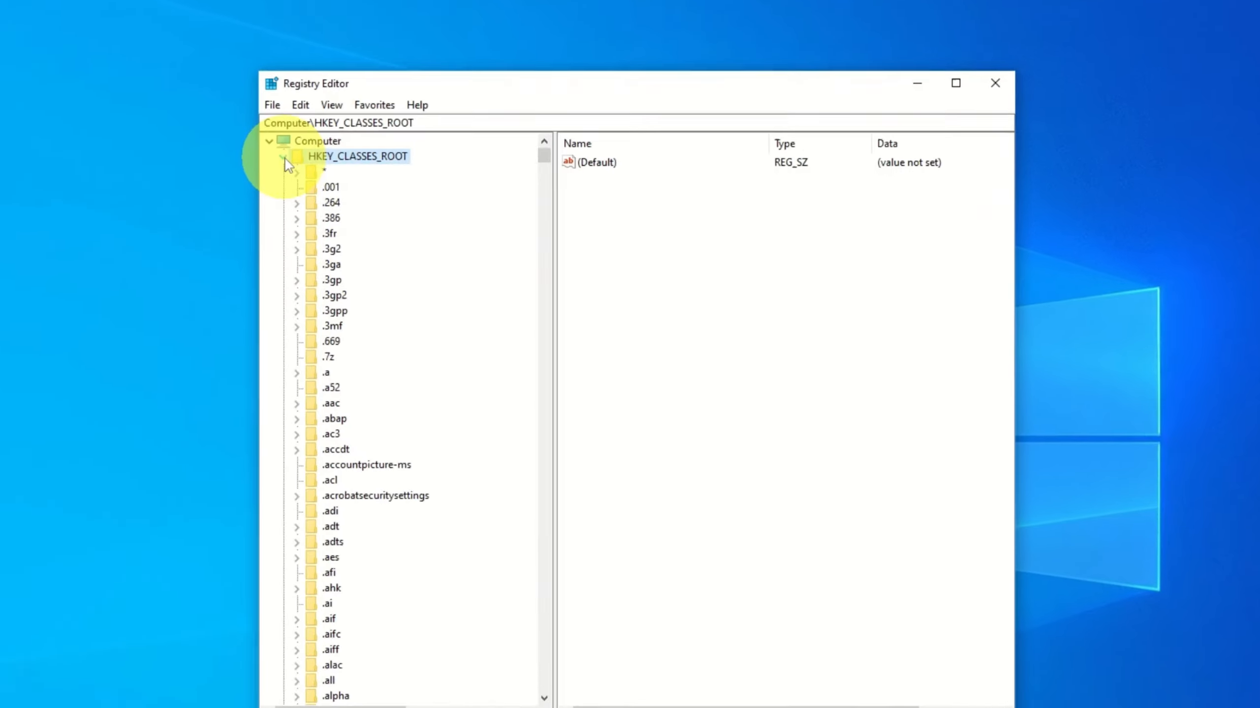
Step: Navigate to HKEY_CLASSES_ROOT\Directory\Background in the registry tree and expand it
{"action": "left_click", "coordinate": [287, 158]}
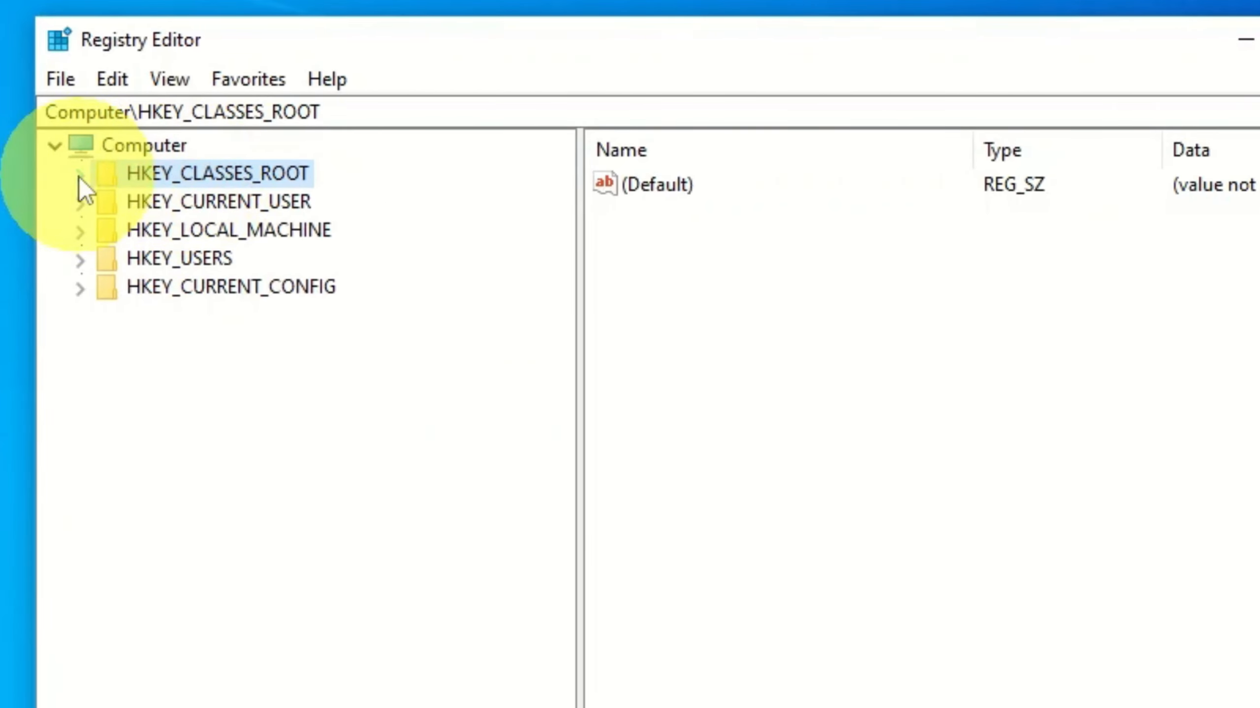
{"action": "left_click", "coordinate": [79, 177]}
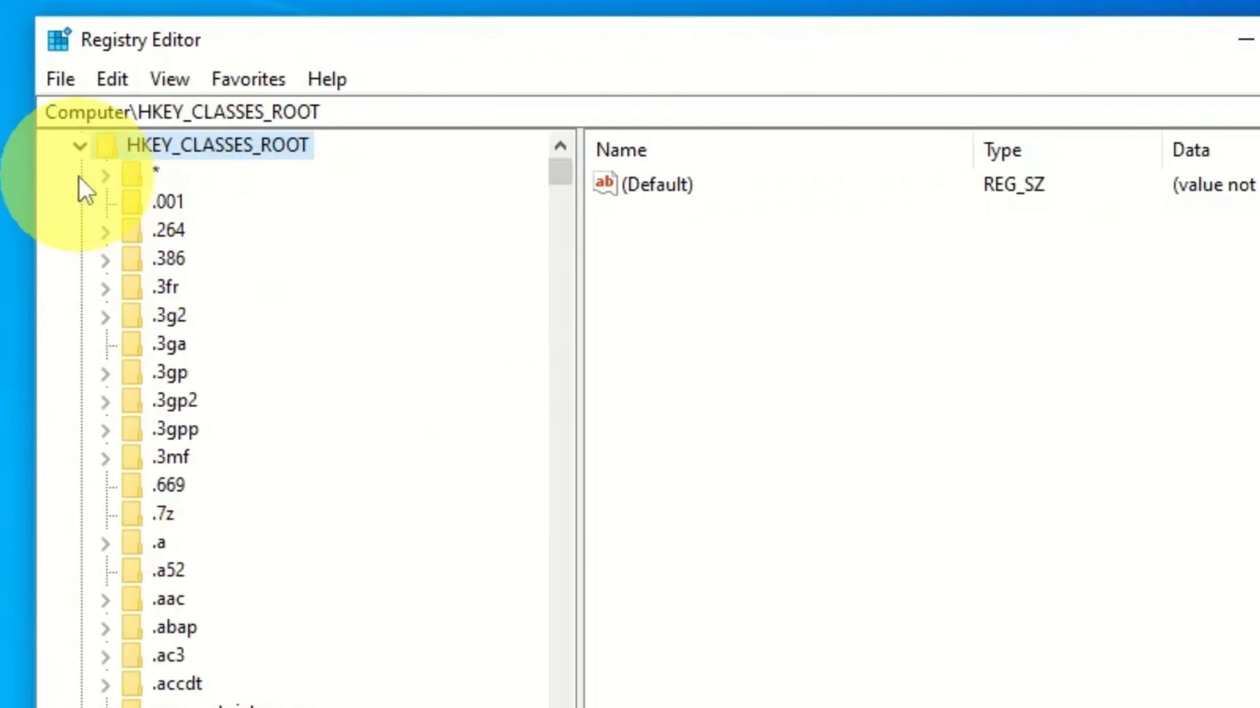
{"action": "scroll", "coordinate": [562, 168], "scroll_direction": "down", "scroll_amount": 3}
{"action": "left_click_drag", "start_coordinate": [561, 167], "coordinate": [561, 503]}
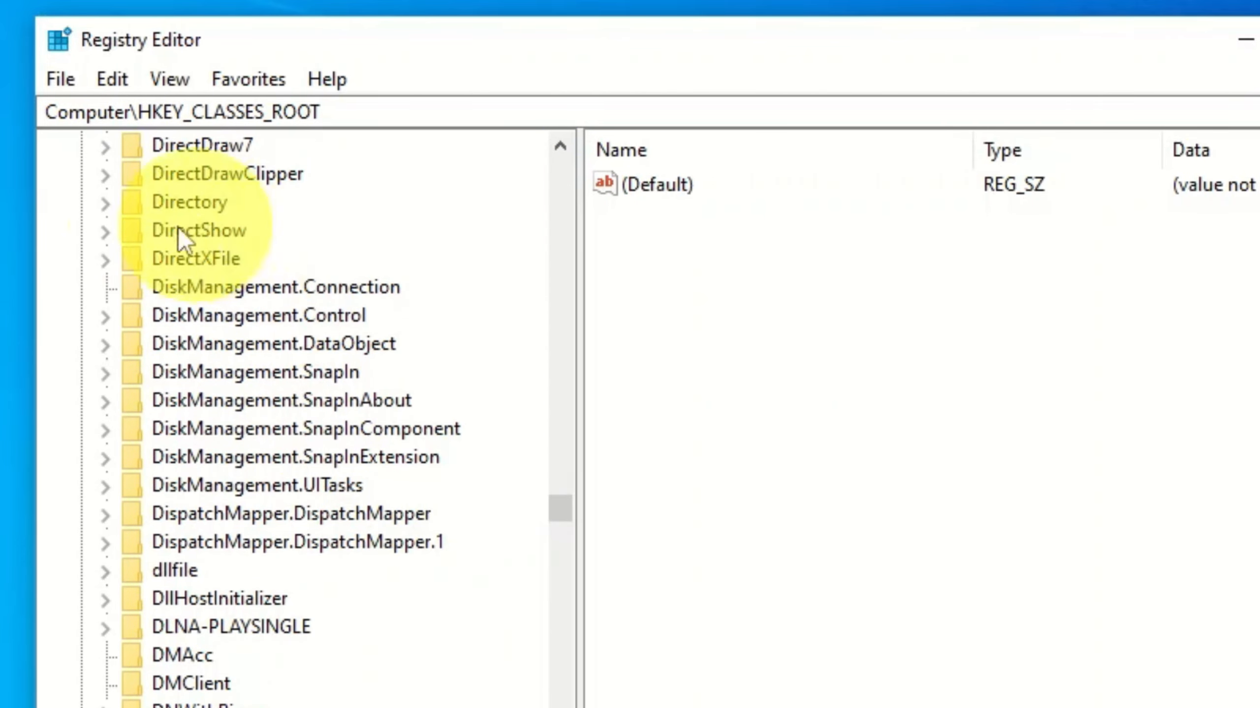
{"action": "left_click", "coordinate": [105, 203]}
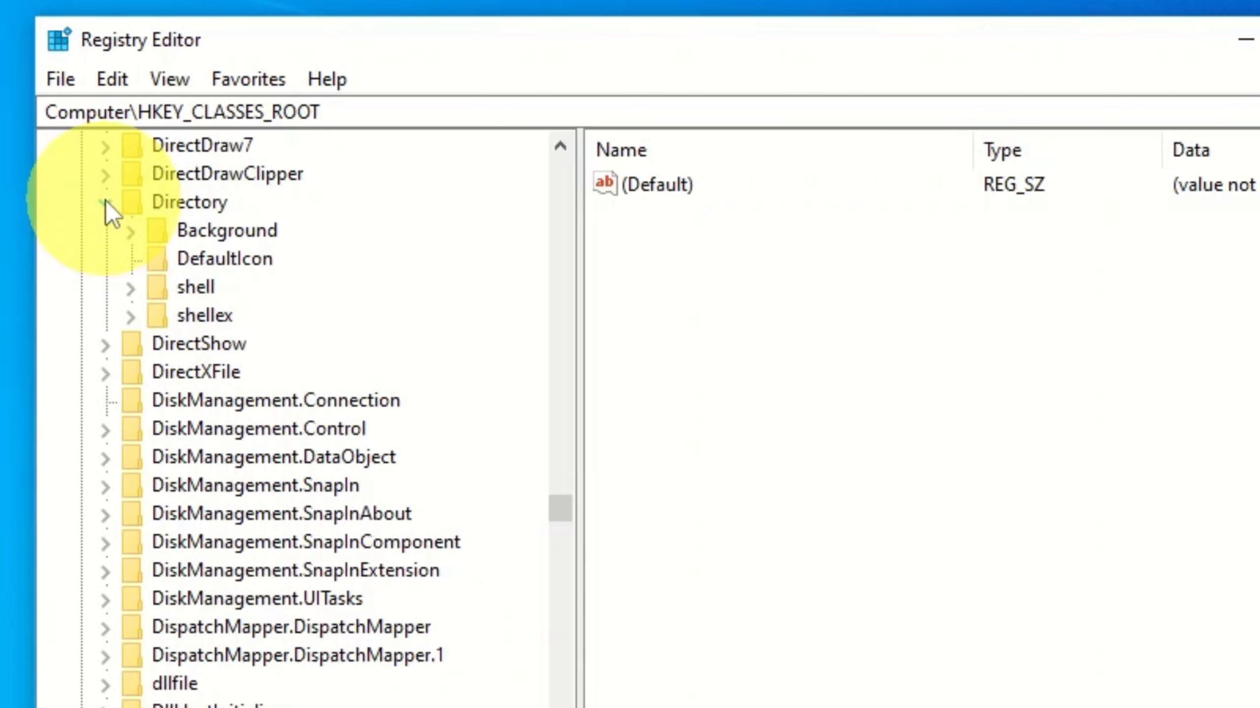
{"action": "left_click", "coordinate": [229, 232]}
{"action": "left_click", "coordinate": [131, 231]}
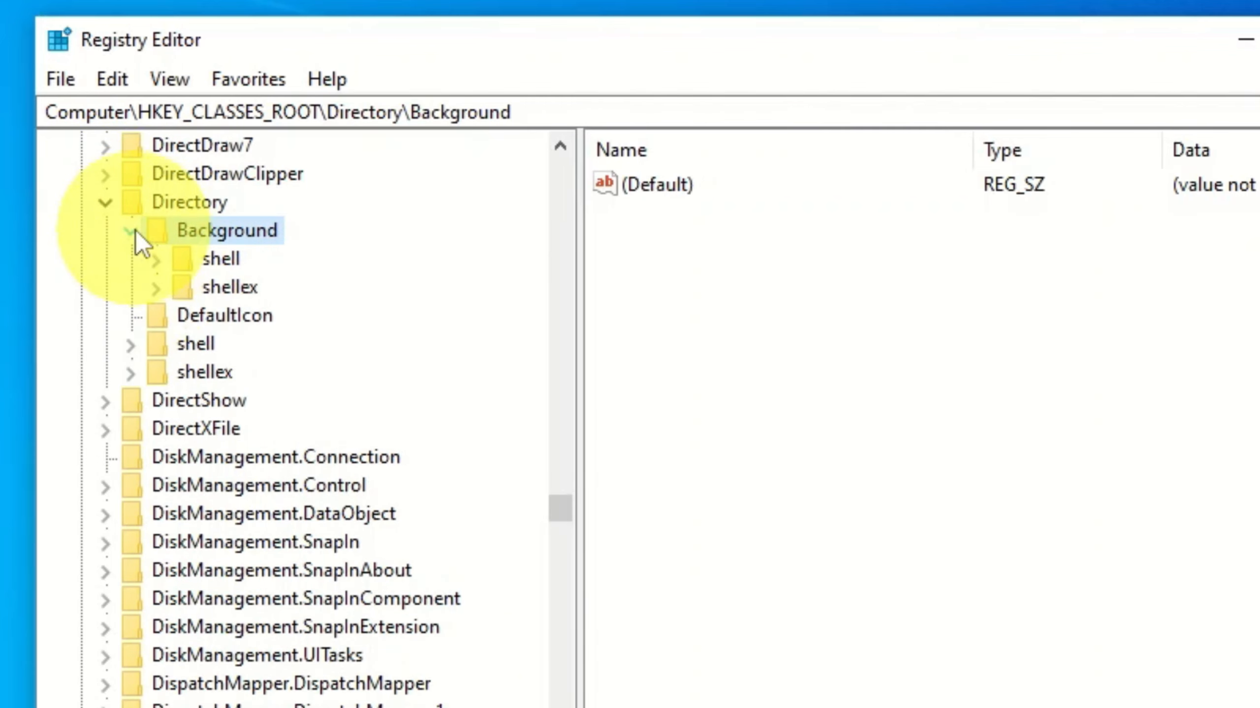
Step: Create a new key named "Get List into Notepad" under the Background branch's shell key
{"action": "right_click", "coordinate": [188, 256]}
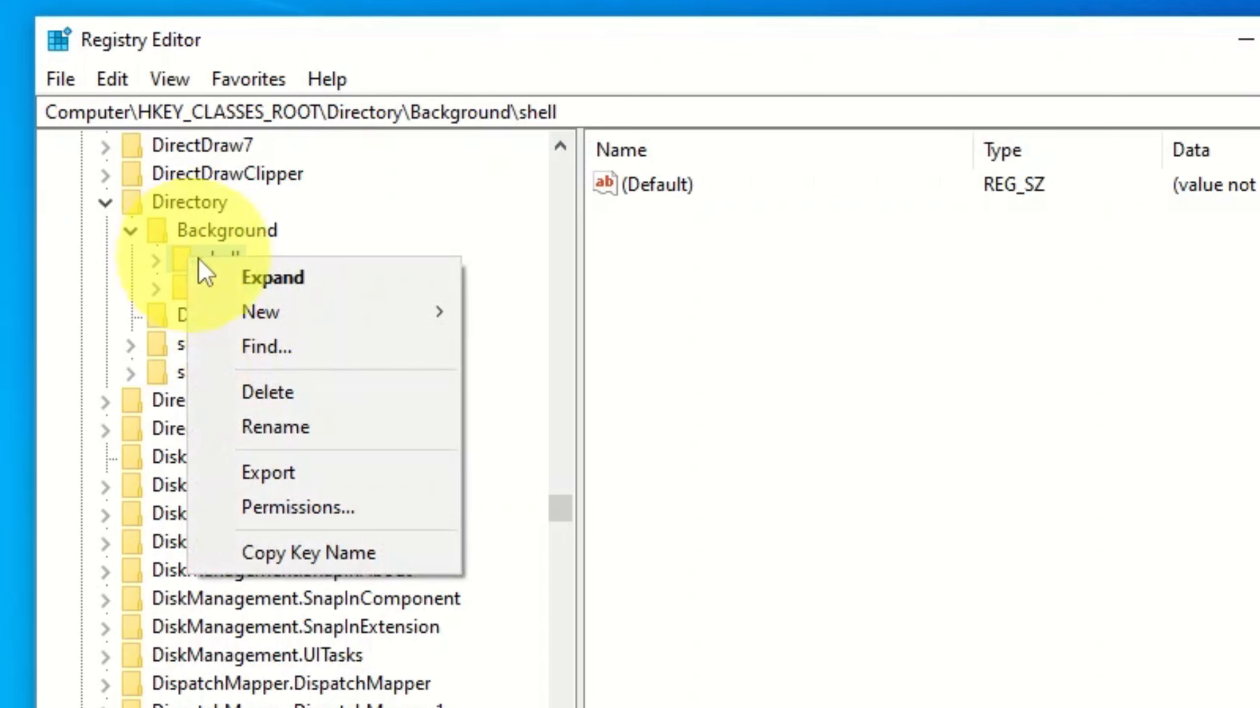
{"action": "left_click", "coordinate": [278, 311]}
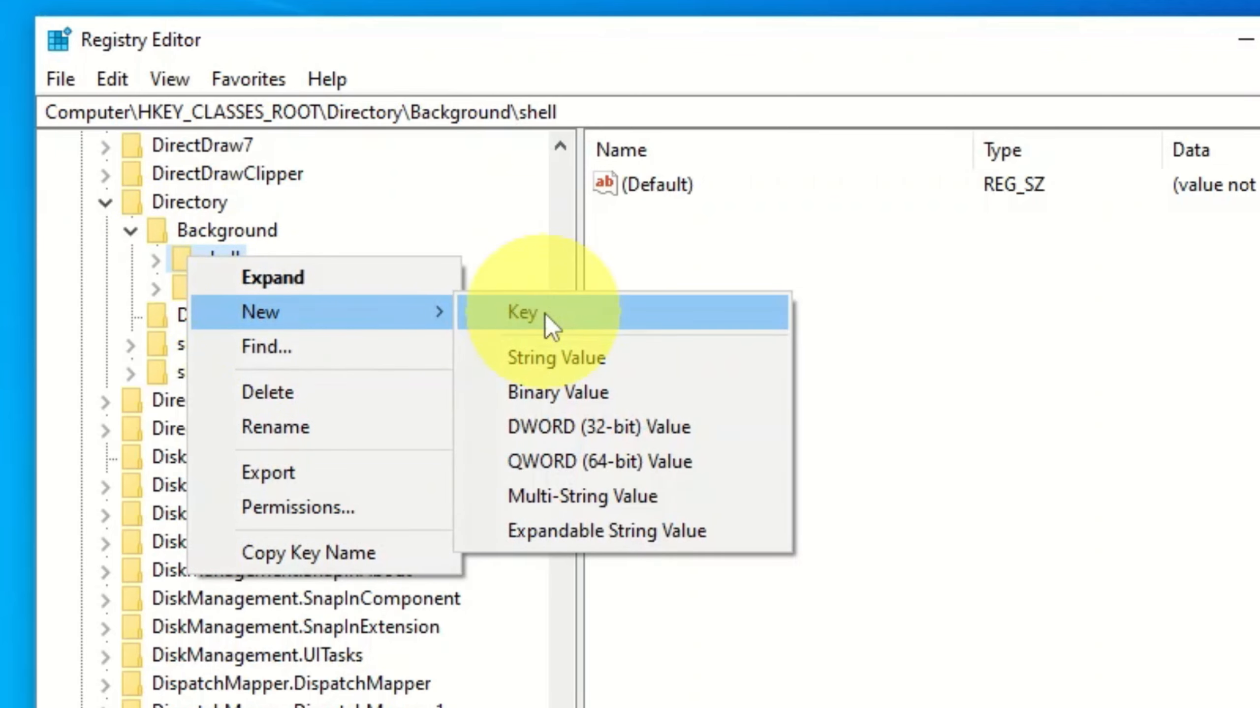
{"action": "left_click", "coordinate": [551, 326]}
{"action": "type", "text": "Get "}
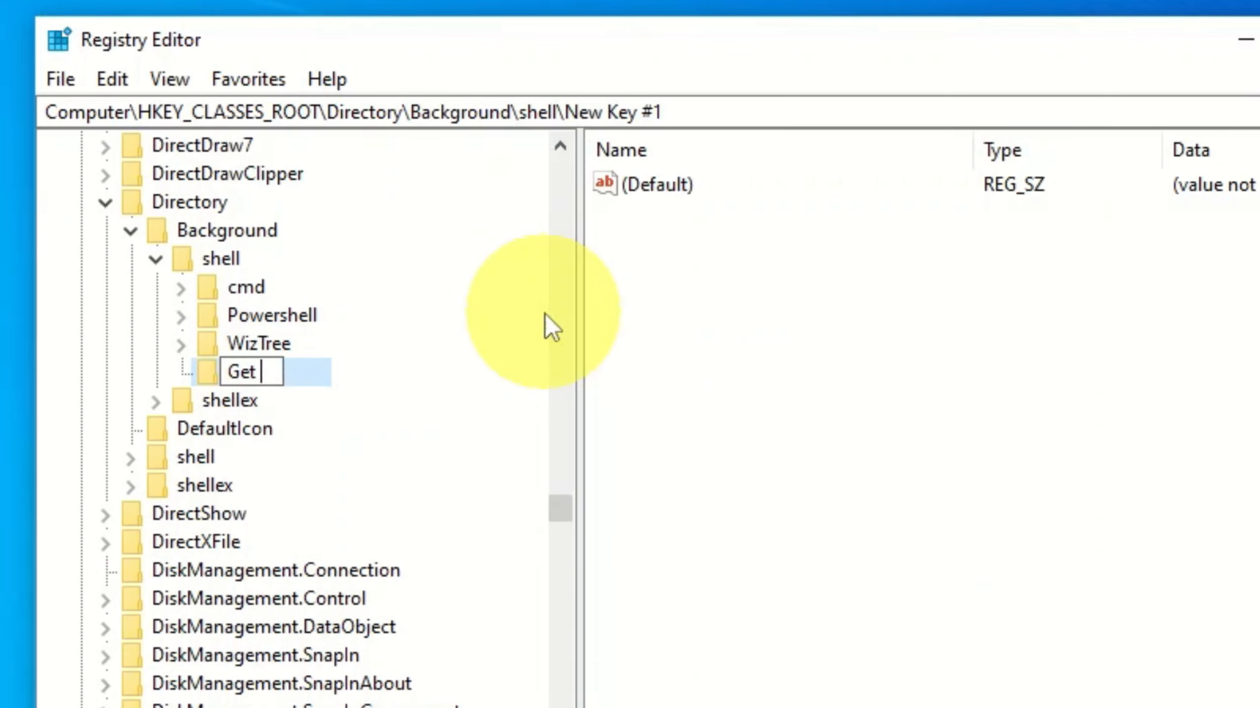
{"action": "type", "text": "List into Notepad"}
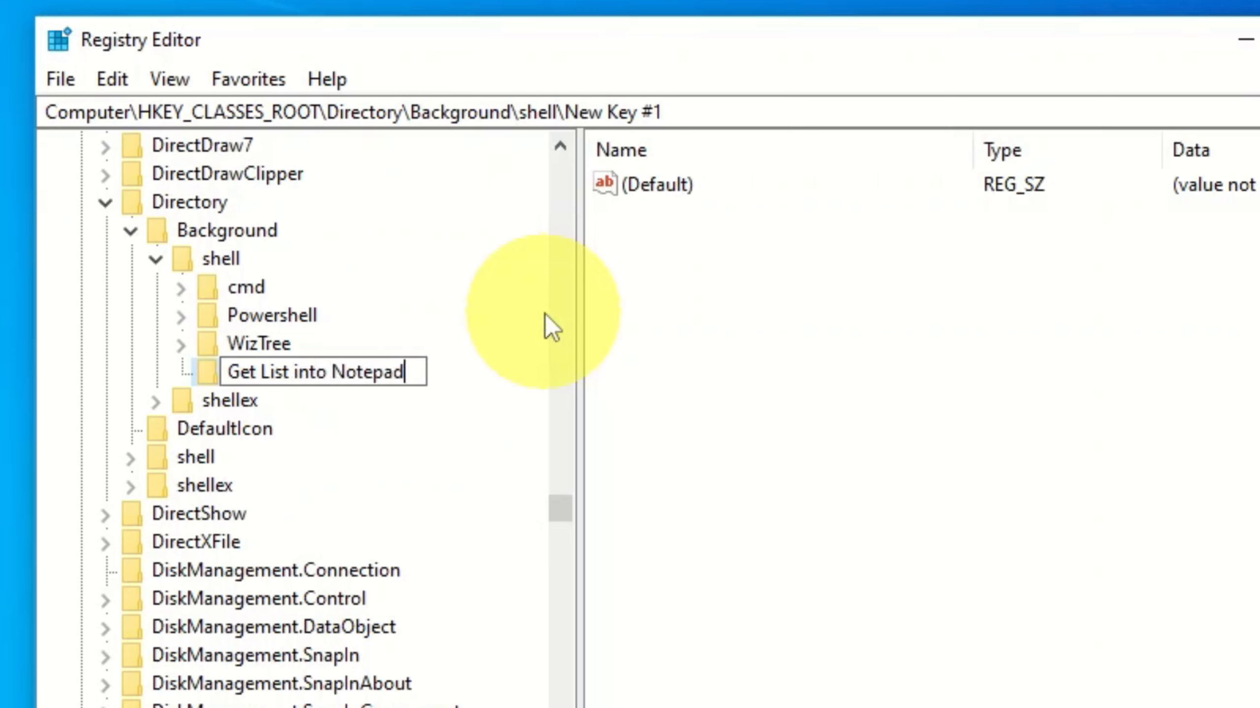
{"action": "key", "text": "Return"}
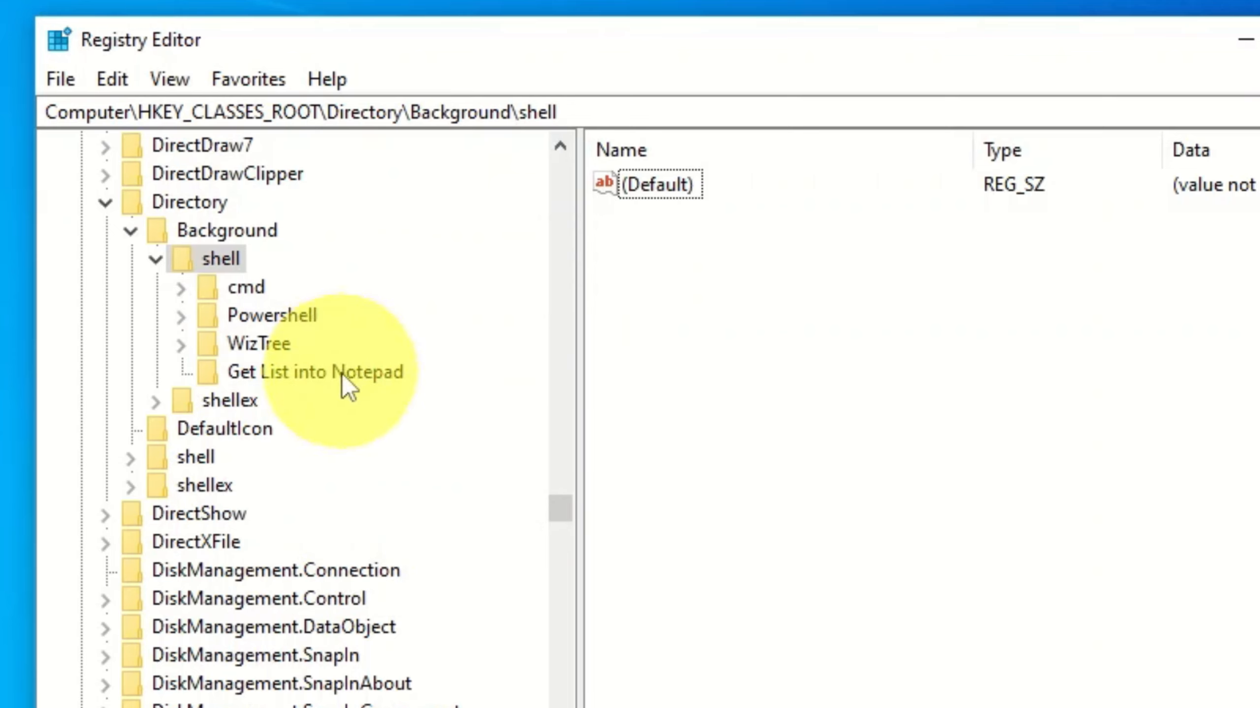
Step: Create a subkey named "Command" under the "Get List into Notepad" key
{"action": "right_click", "coordinate": [345, 375]}
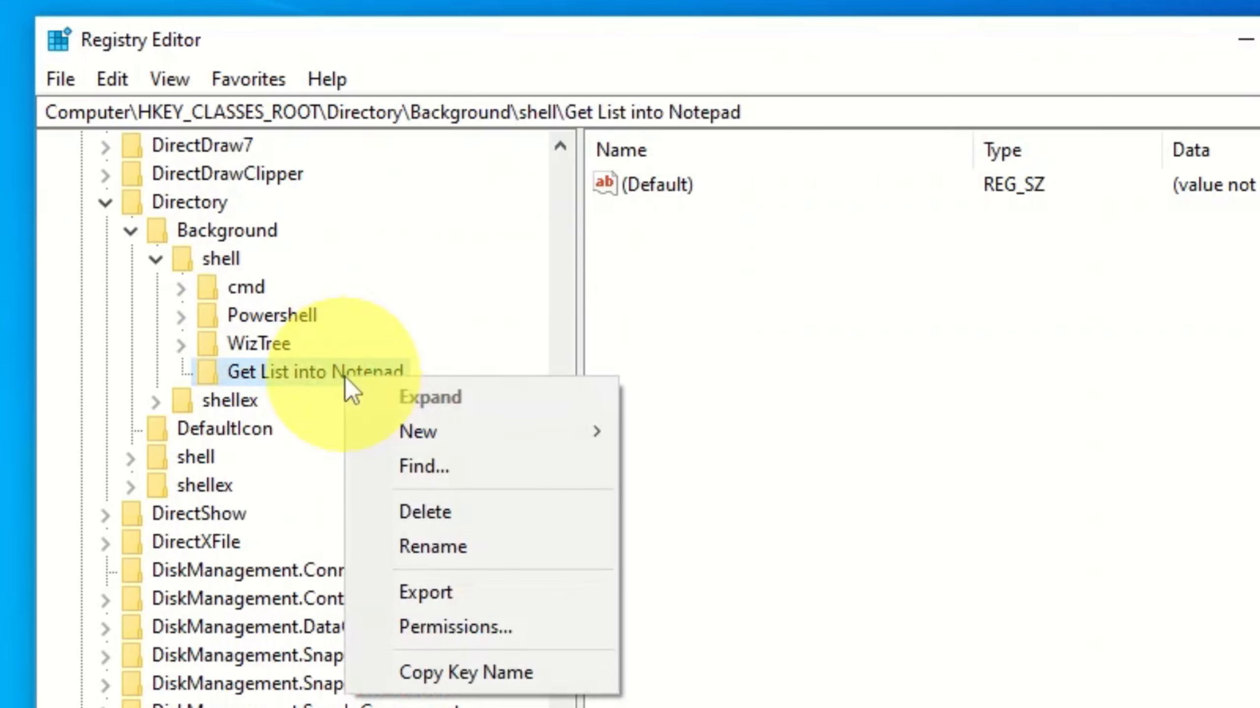
{"action": "mouse_move", "coordinate": [429, 430]}
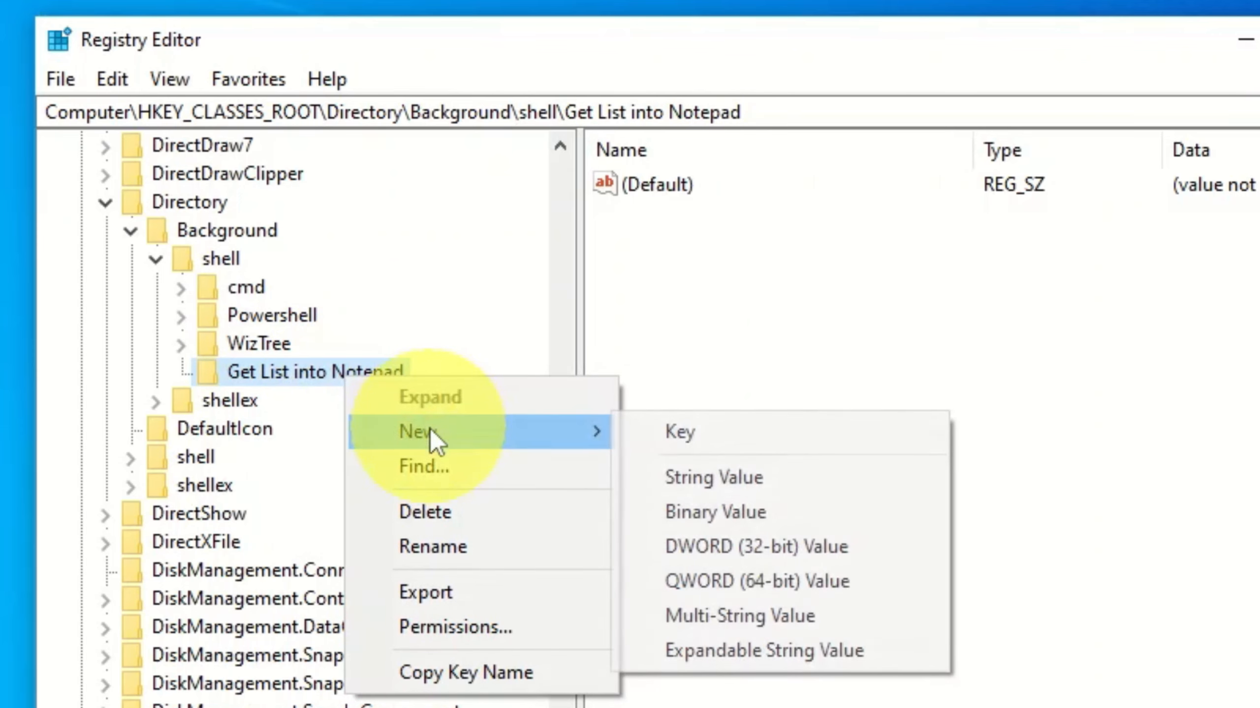
{"action": "left_click", "coordinate": [668, 430]}
{"action": "type", "text": "C"}
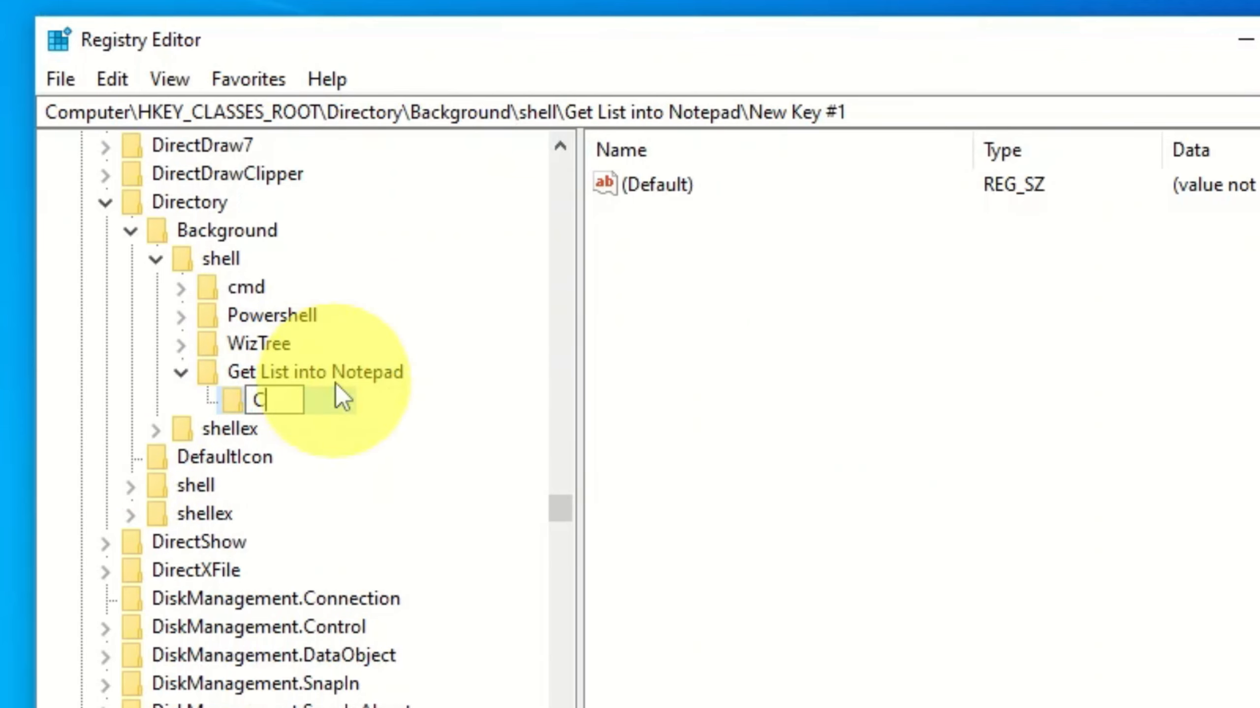
{"action": "type", "text": "ommand"}
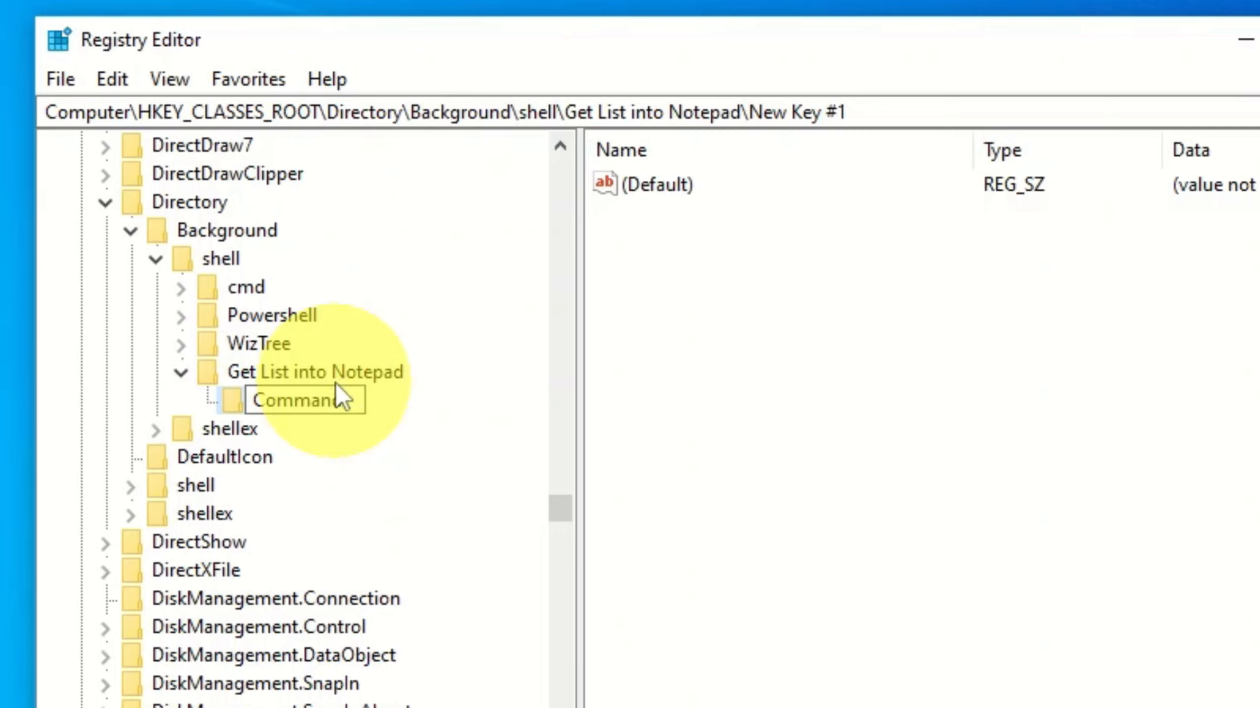
{"action": "key", "text": "Return"}
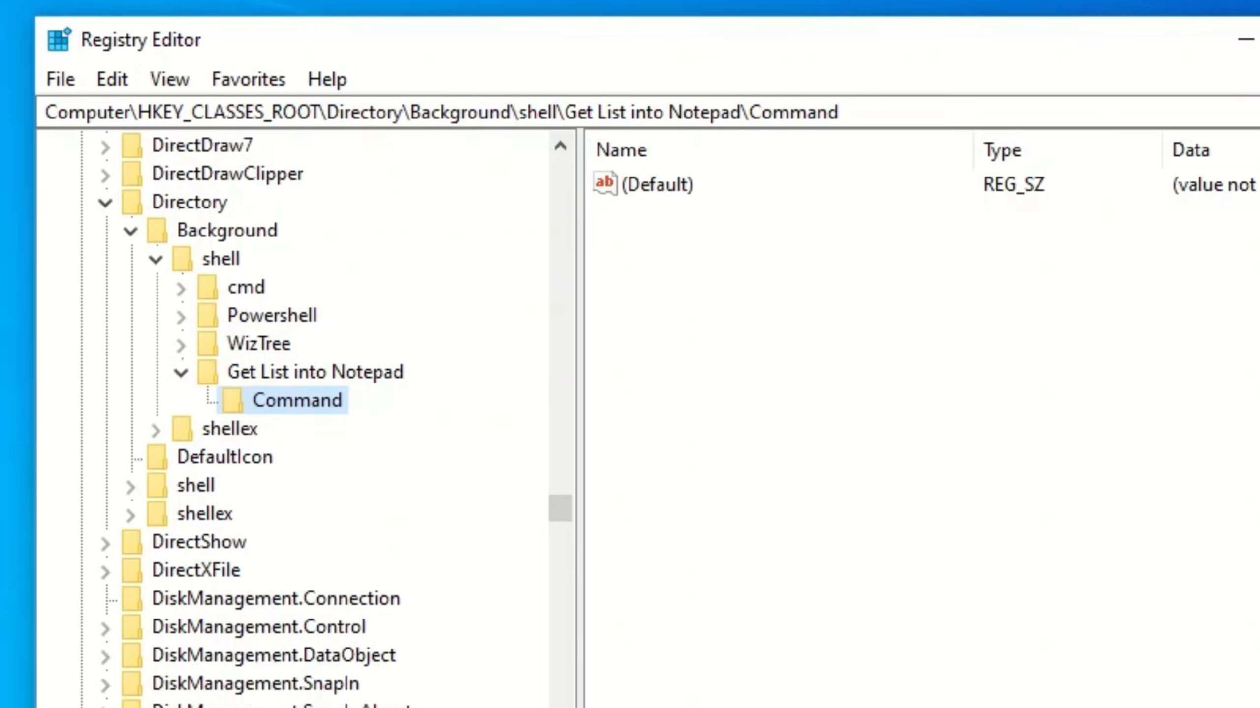
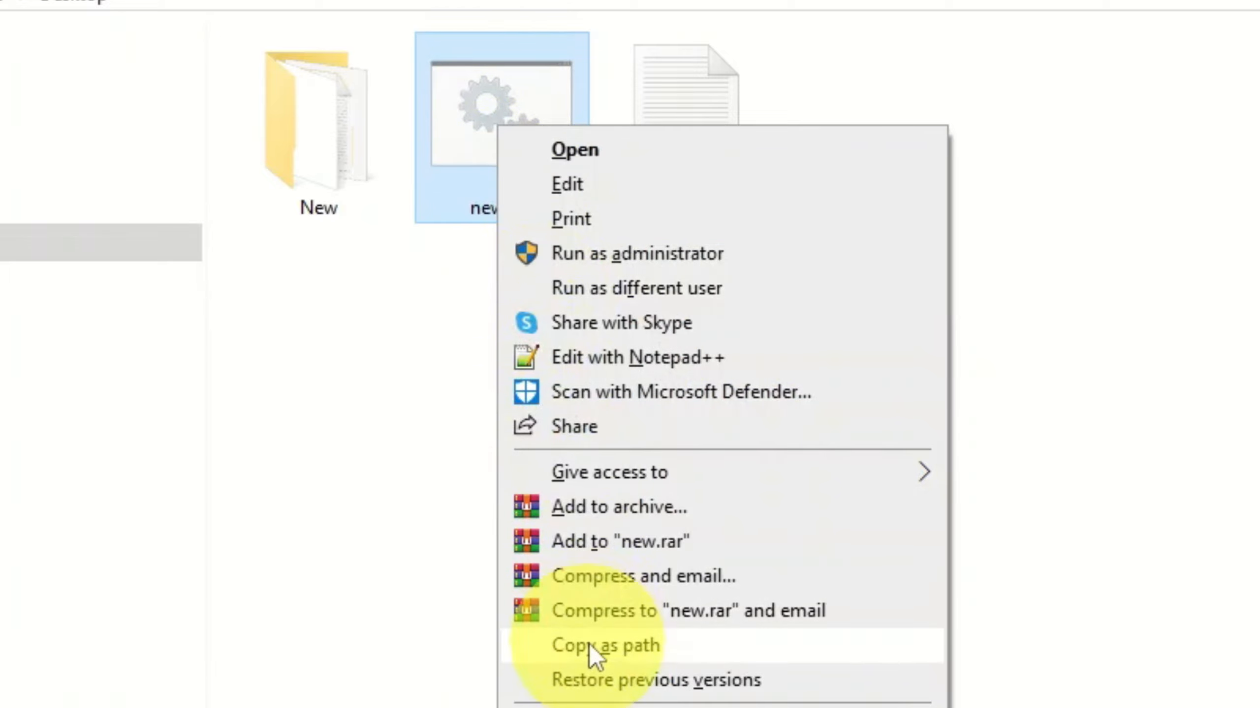
Step: Copy the path of new.bat, set it as the Command key's default value ("C:\Users\Editing\Desktop\new.bat"), and exit the Registry Editor
{"action": "left_click", "coordinate": [594, 655]}
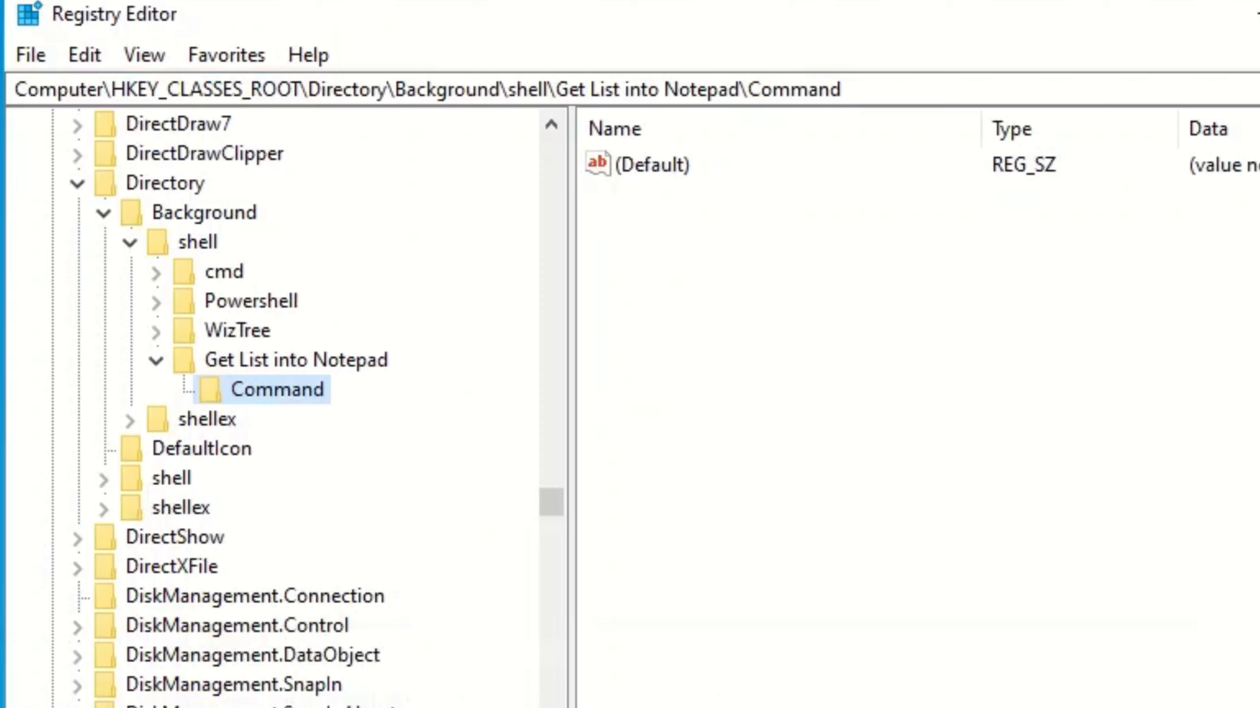
{"action": "left_click", "coordinate": [620, 167]}
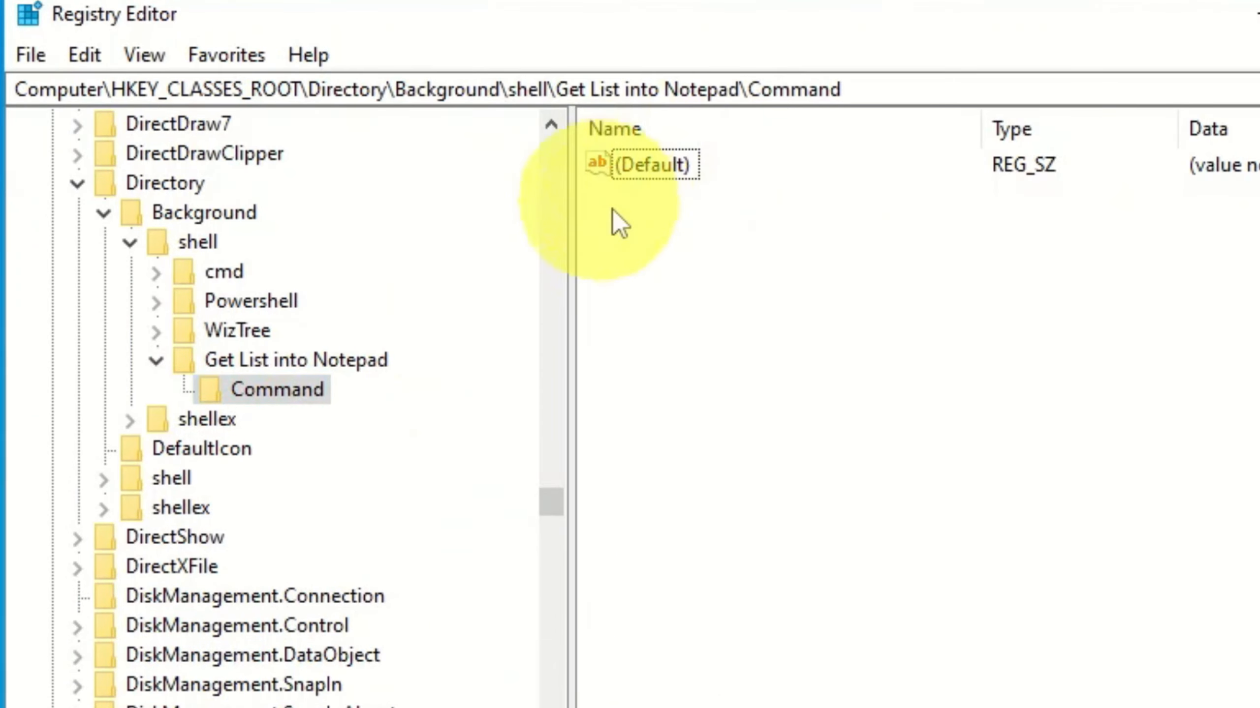
{"action": "double_click", "coordinate": [641, 168]}
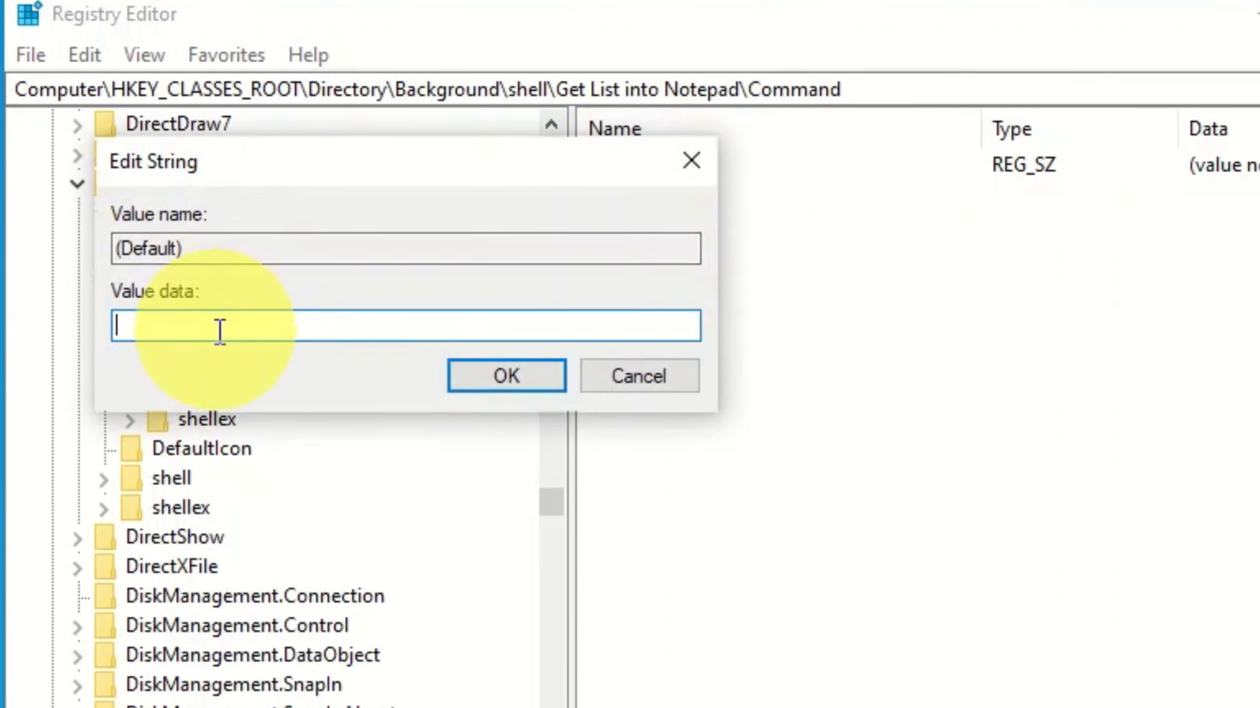
{"action": "key", "text": "ctrl+v"}
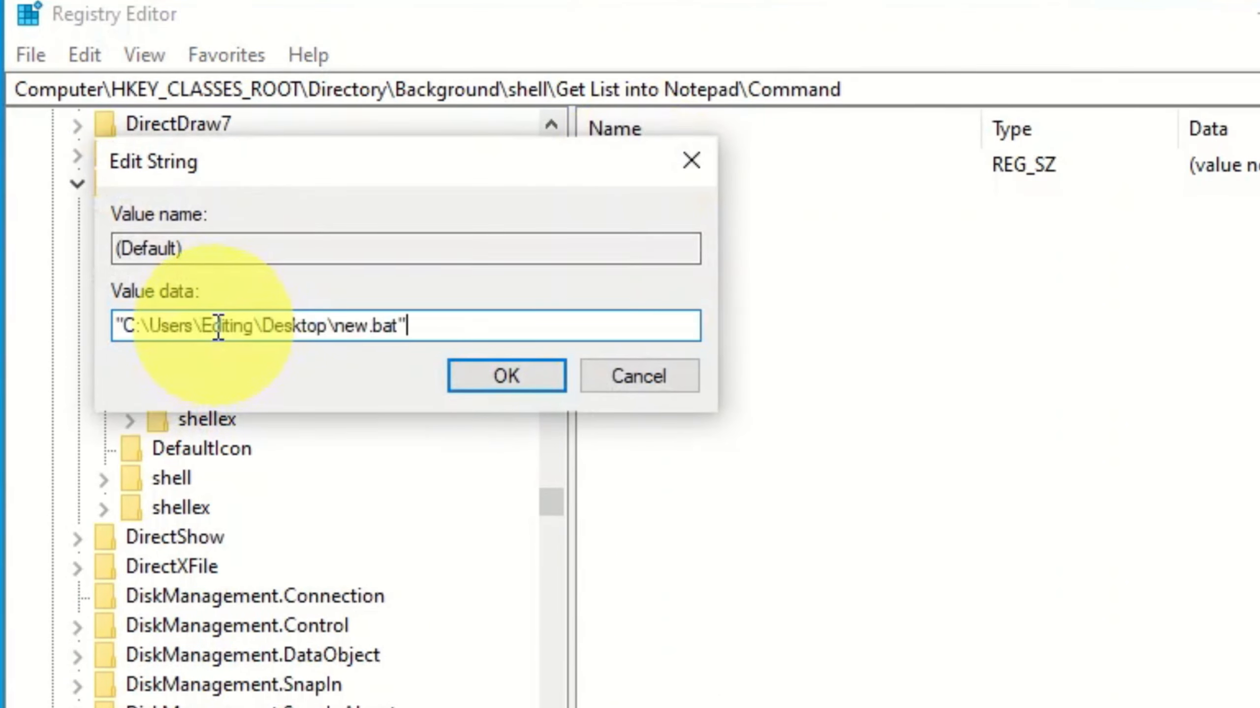
{"action": "left_click", "coordinate": [500, 374]}
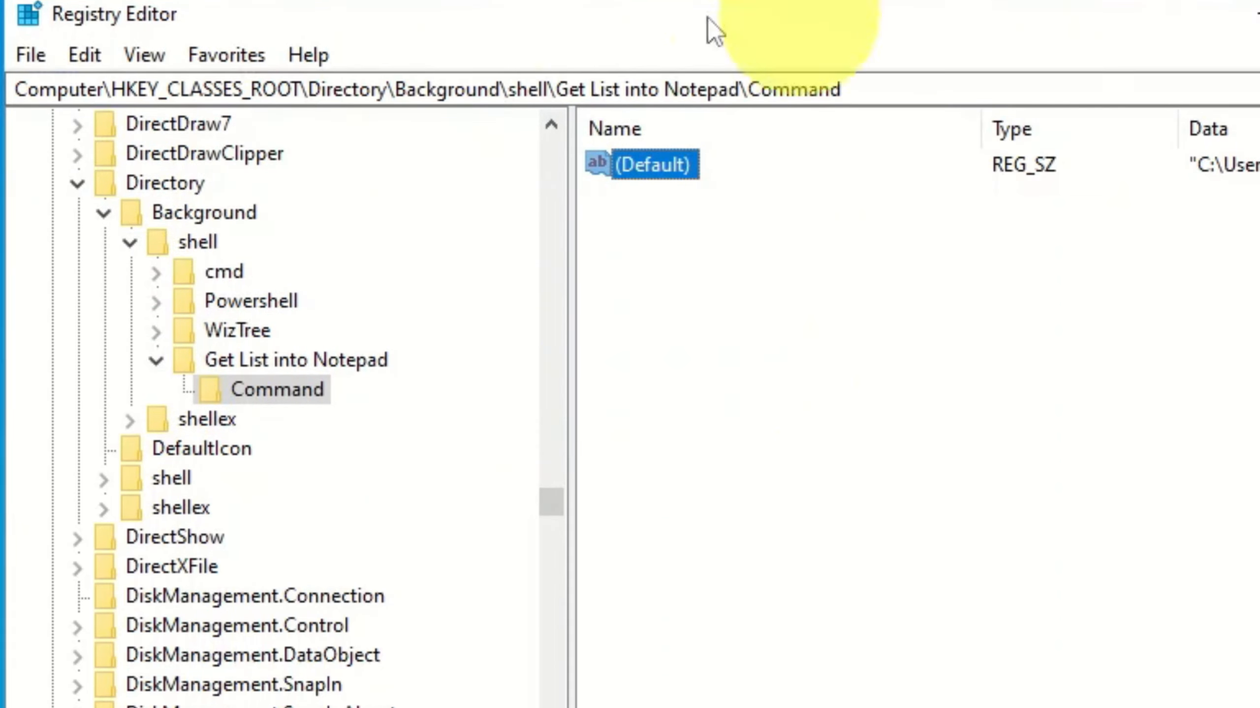
{"action": "left_click", "coordinate": [34, 55]}
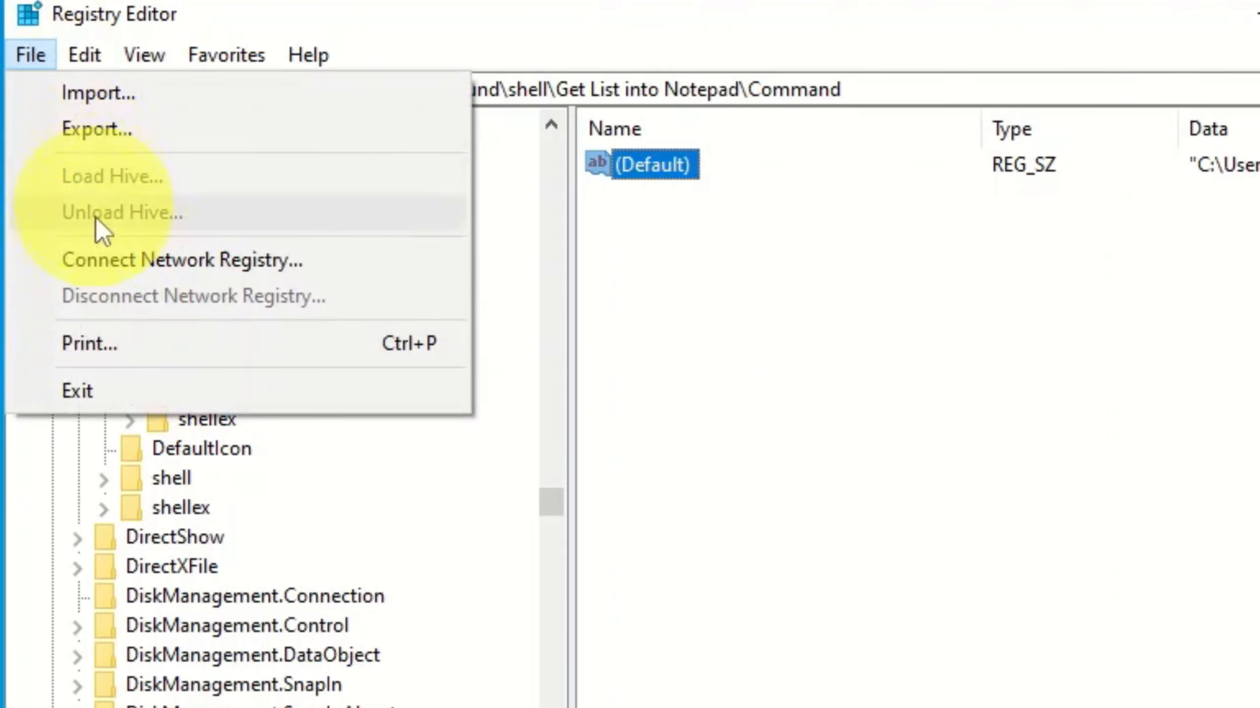
{"action": "left_click", "coordinate": [81, 391]}
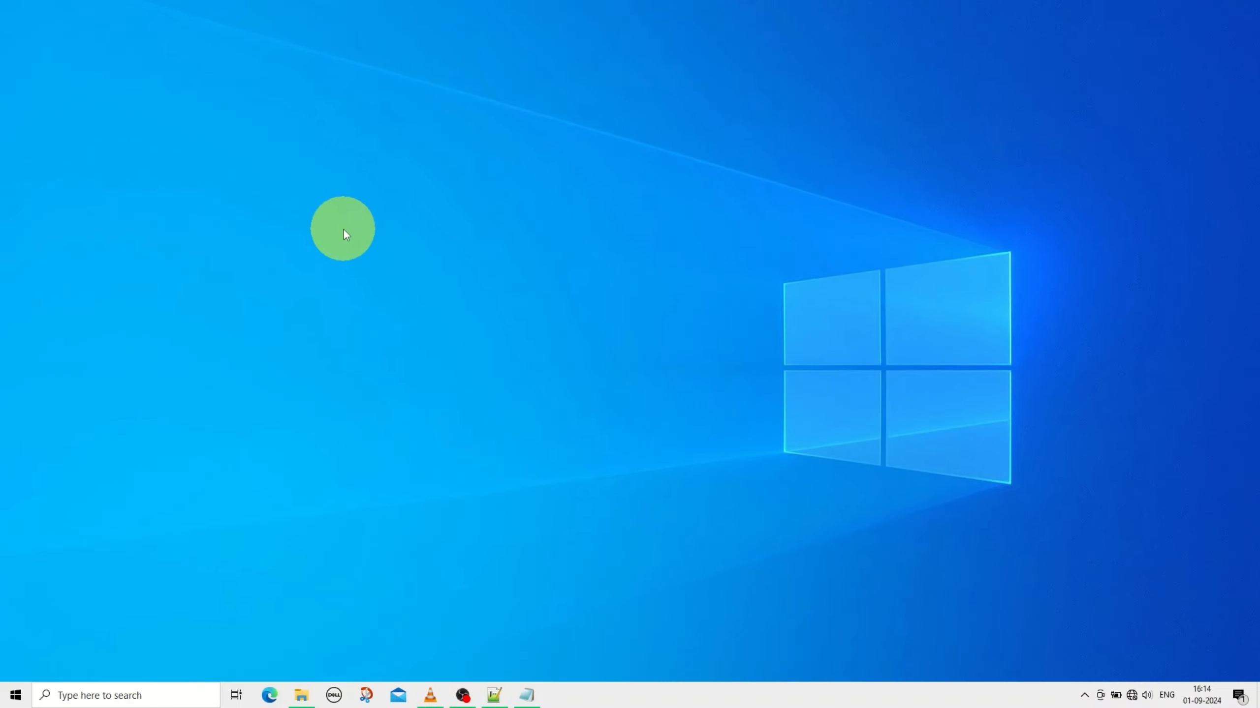
Step: In File Explorer, test "Get List into Notepad" on the Desktop folder and move the Notepad window clear of the files
{"action": "left_click", "coordinate": [301, 695]}
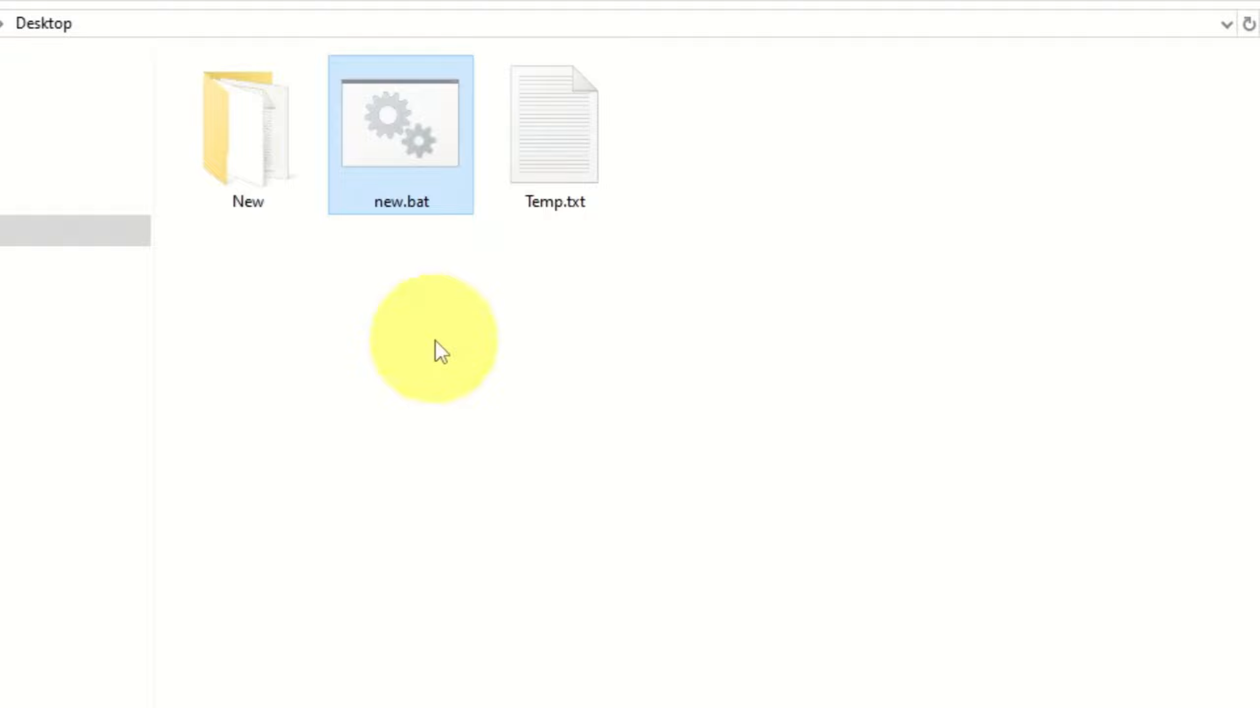
{"action": "right_click", "coordinate": [517, 334]}
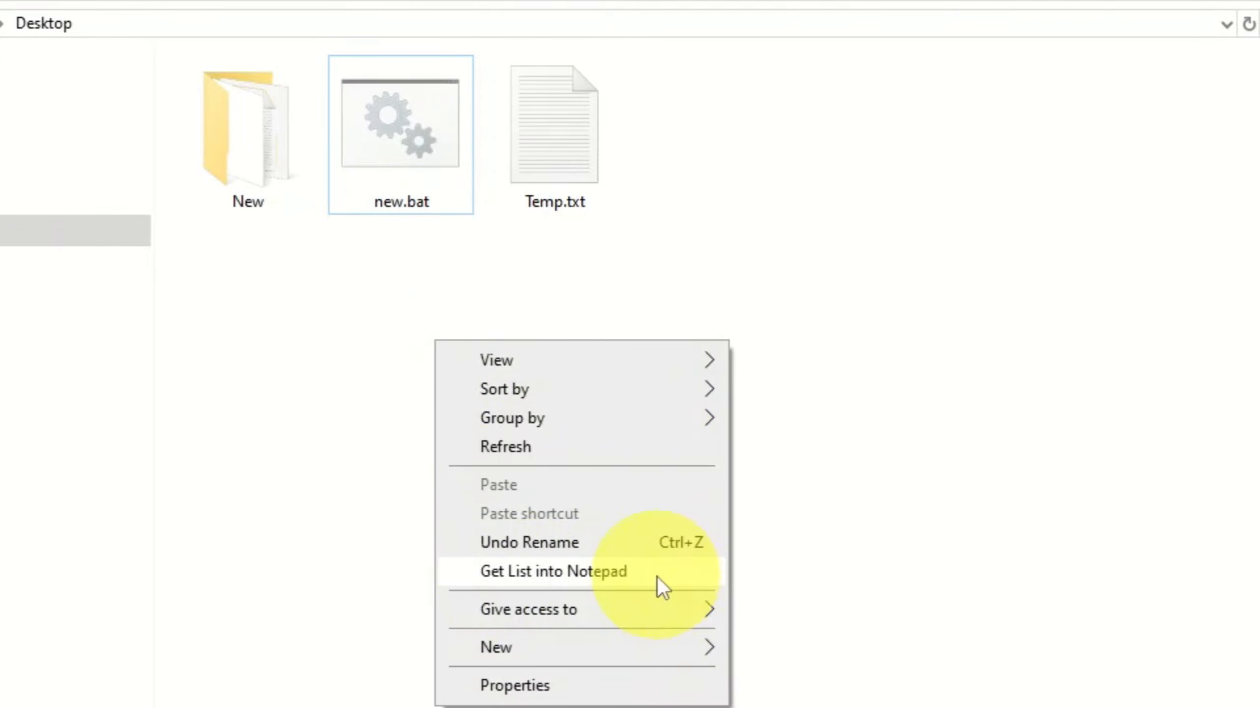
{"action": "left_click", "coordinate": [402, 262]}
{"action": "right_click", "coordinate": [402, 262]}
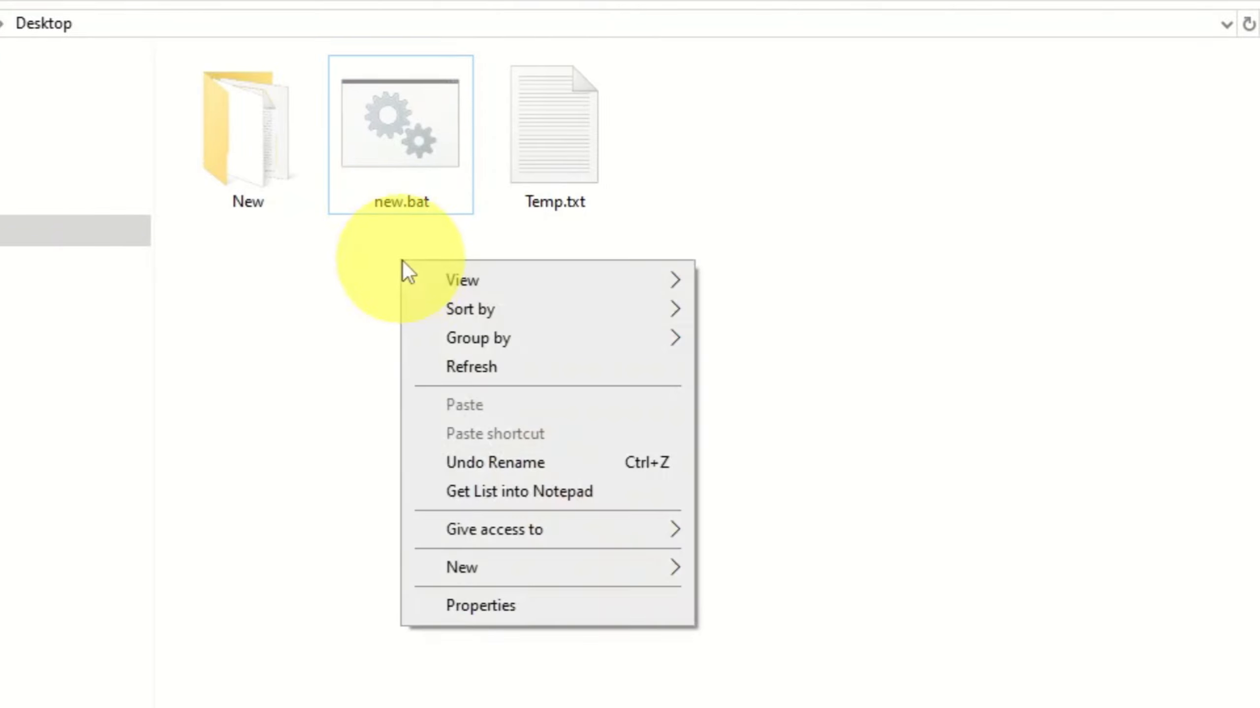
{"action": "left_click", "coordinate": [489, 492]}
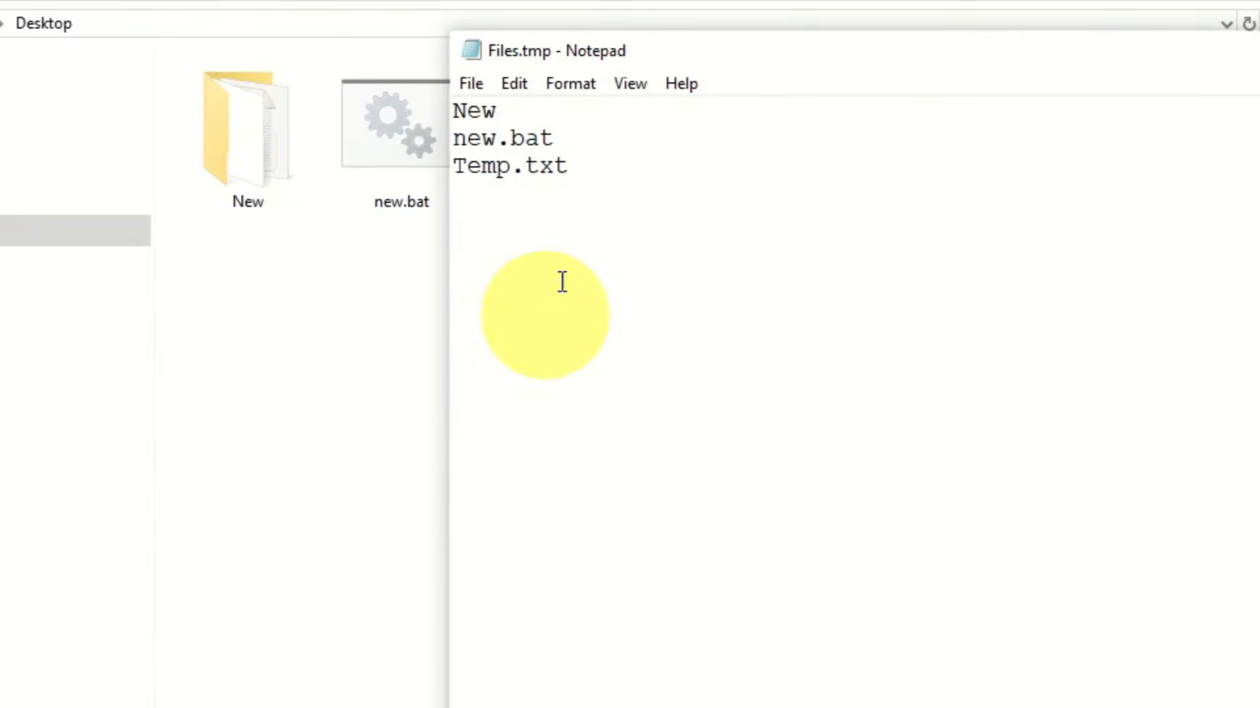
{"action": "left_click_drag", "start_coordinate": [831, 63], "coordinate": [1113, 71]}
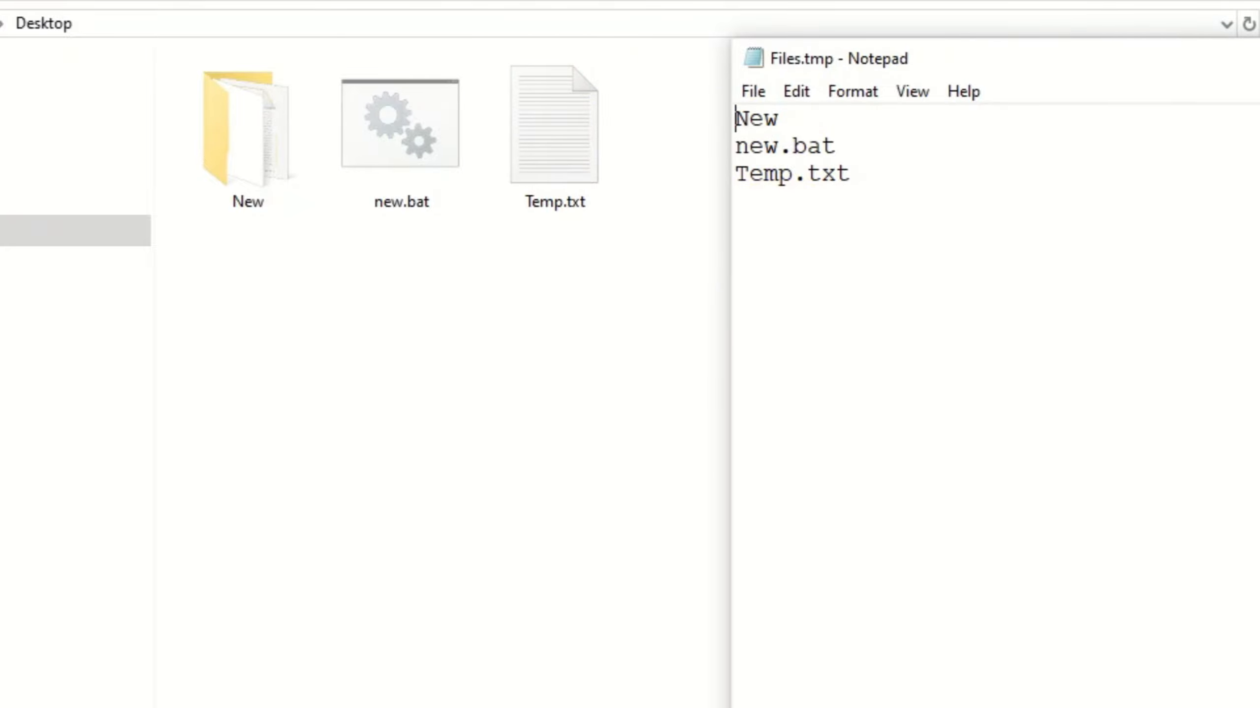
{"action": "left_click", "coordinate": [464, 179]}
Step: Open the New folder, run "Get List into Notepad" there, compare the list with the folder's contents and close Notepad
{"action": "double_click", "coordinate": [231, 136]}
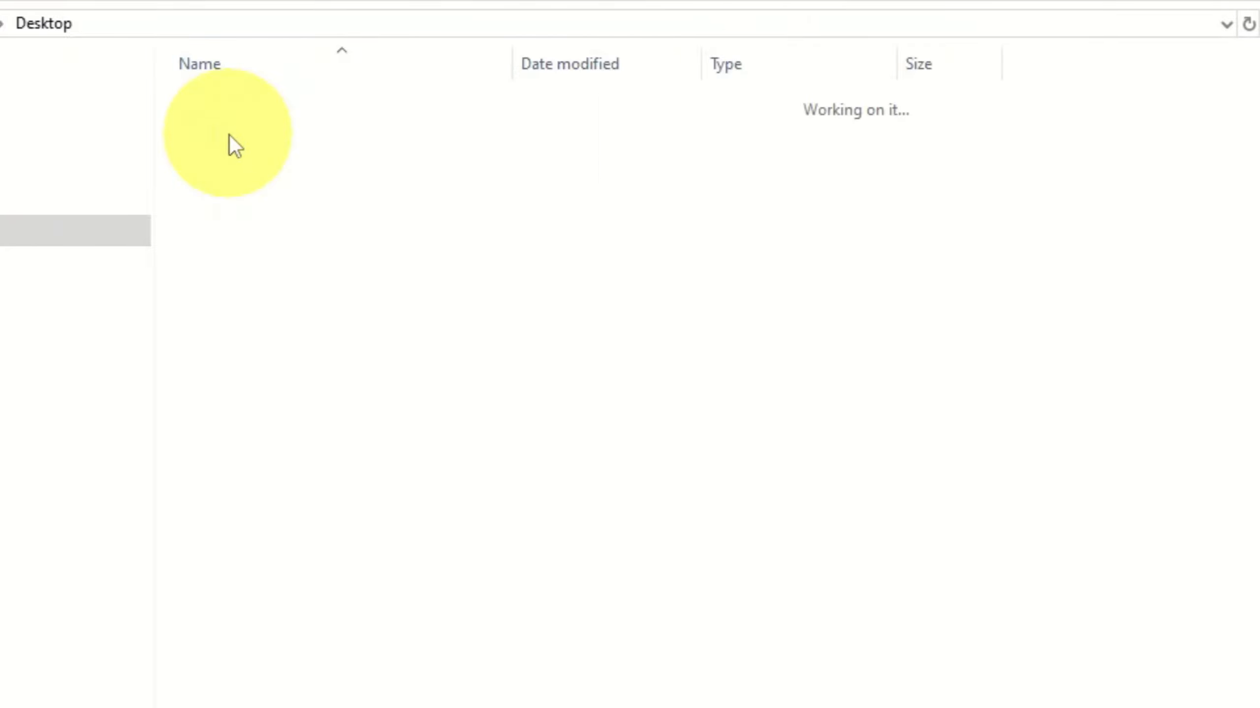
{"action": "right_click", "coordinate": [446, 500]}
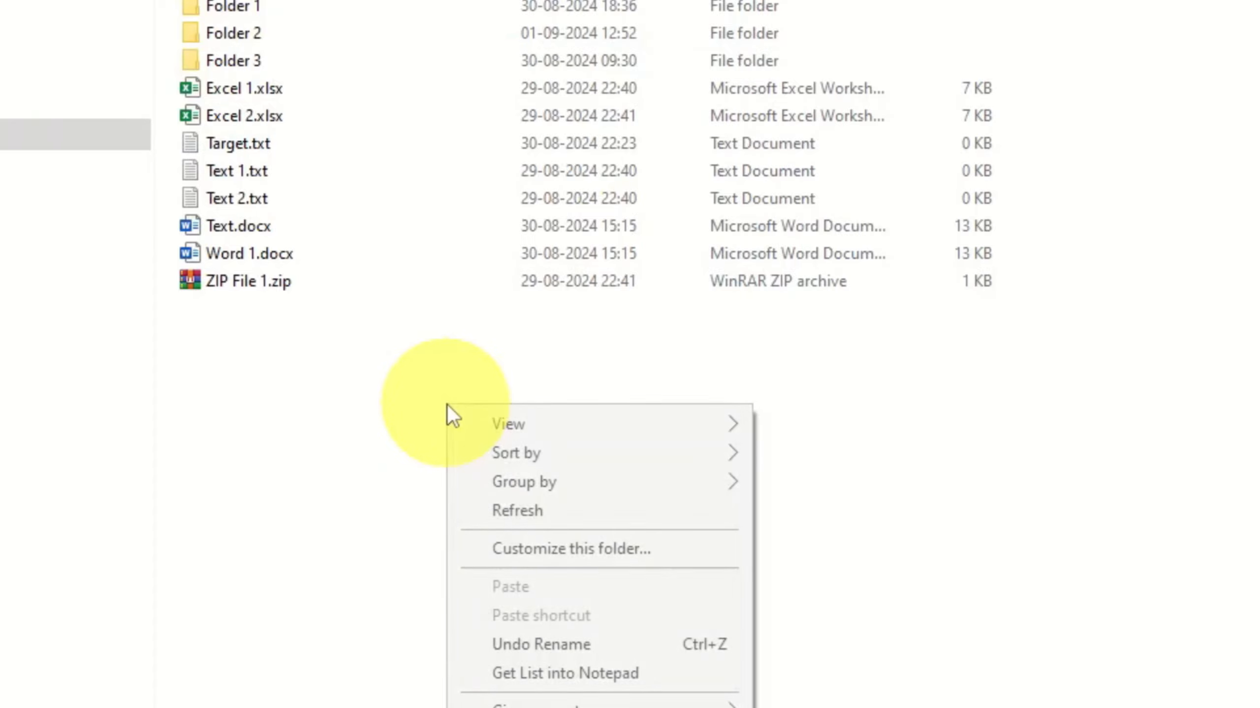
{"action": "left_click", "coordinate": [626, 676]}
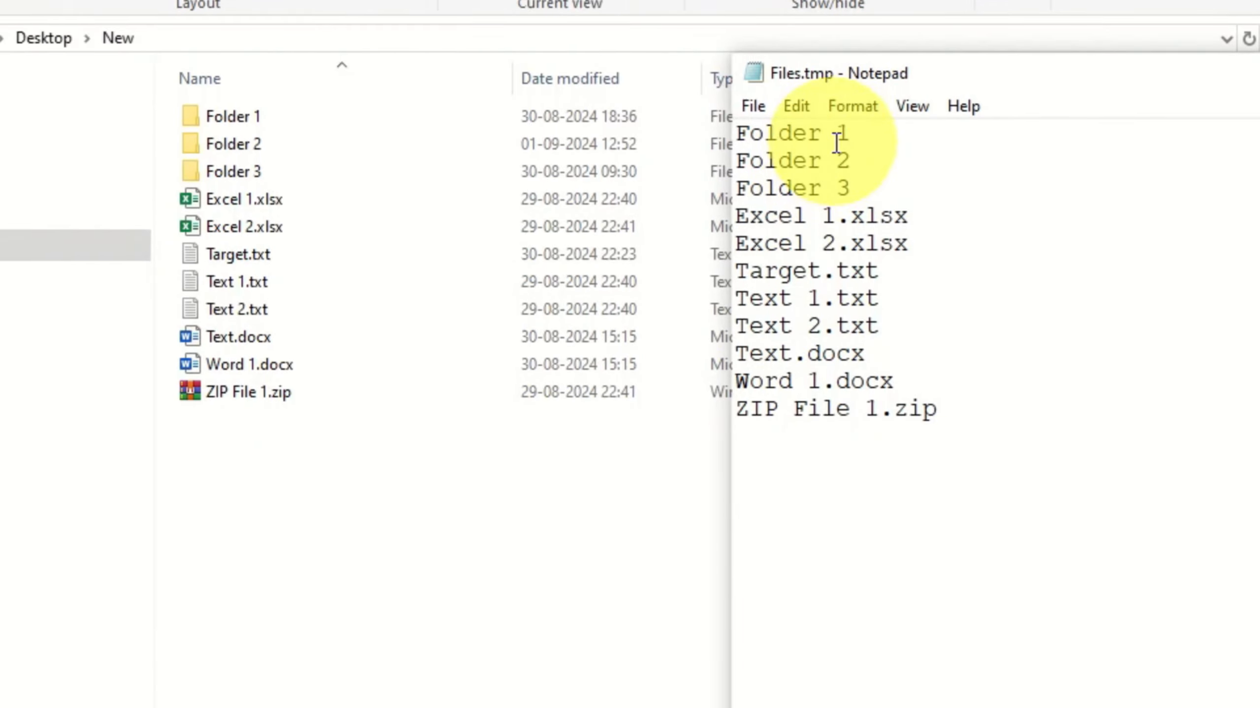
{"action": "left_click_drag", "start_coordinate": [918, 74], "coordinate": [608, 72]}
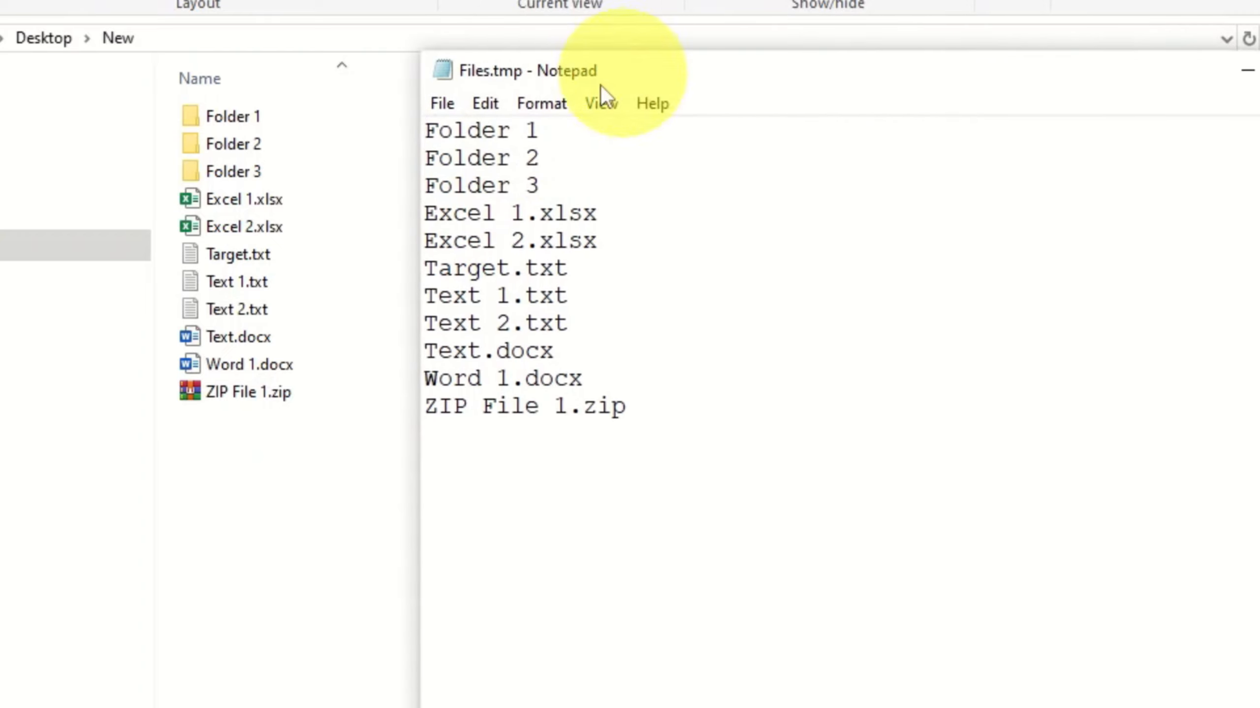
{"action": "key", "text": "alt+F4"}
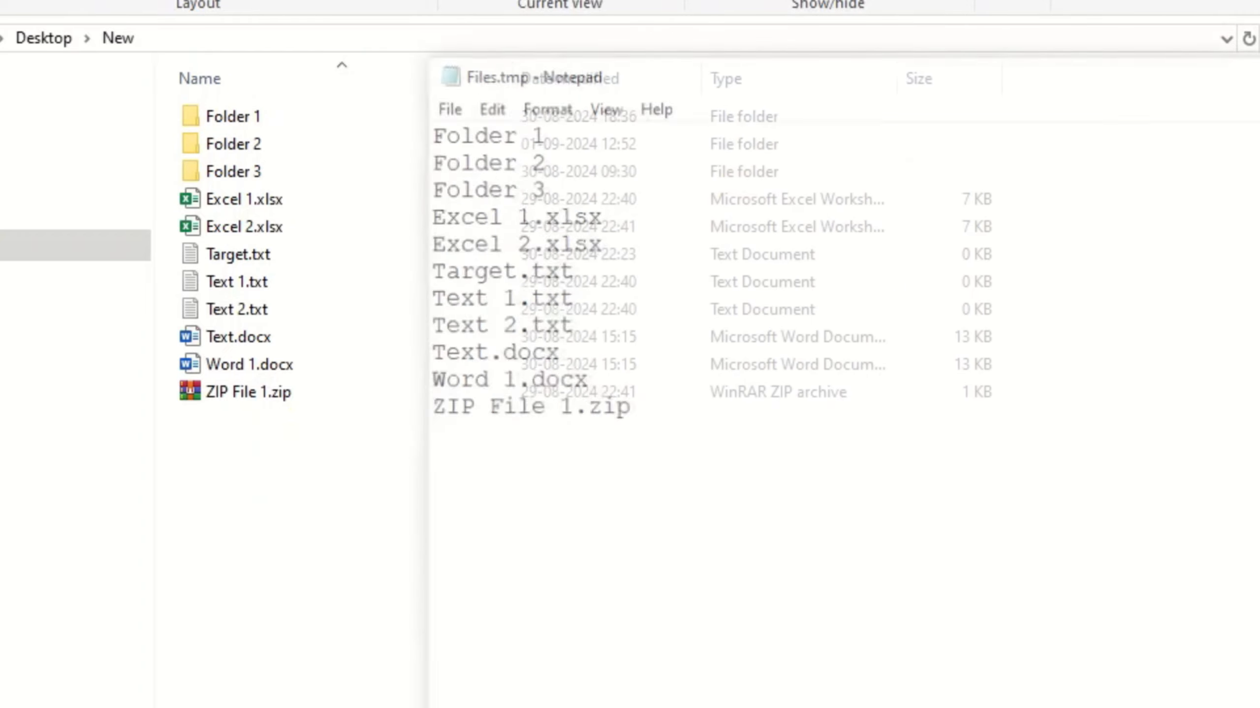
Step: Open Folder 1 inside New and run "Get List into Notepad" to check its file list
{"action": "left_click", "coordinate": [255, 118]}
{"action": "double_click", "coordinate": [256, 118]}
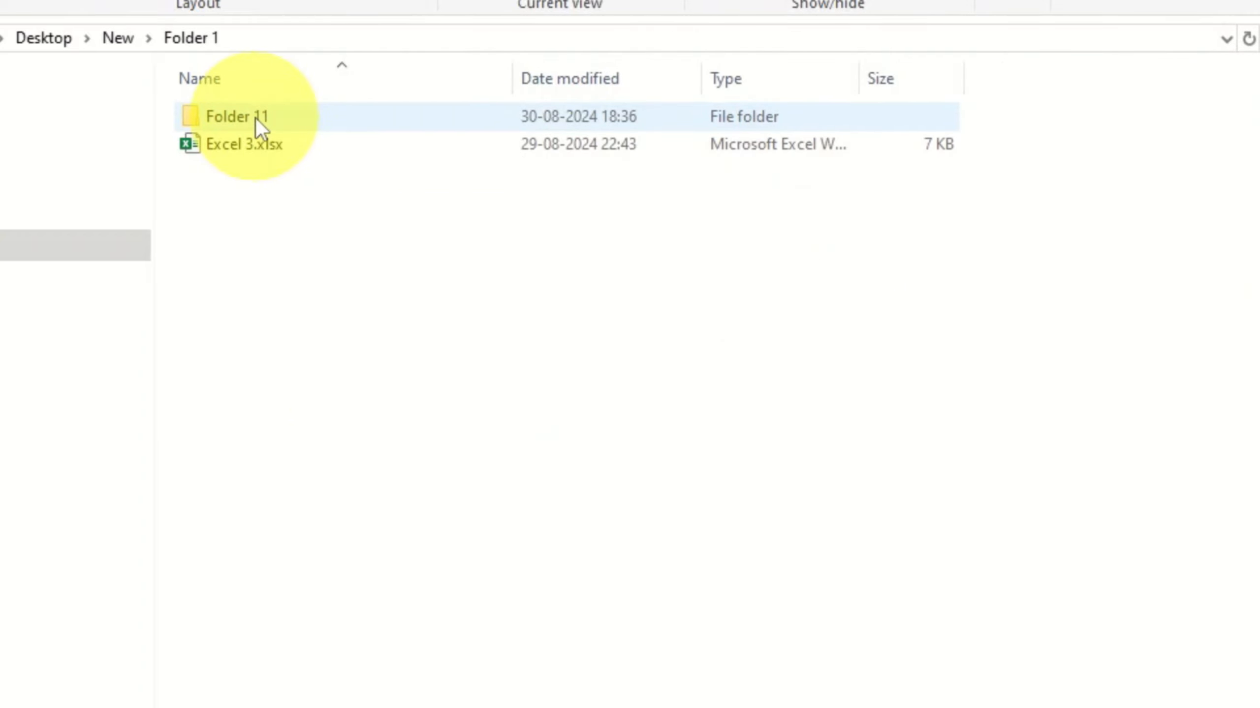
{"action": "right_click", "coordinate": [595, 265]}
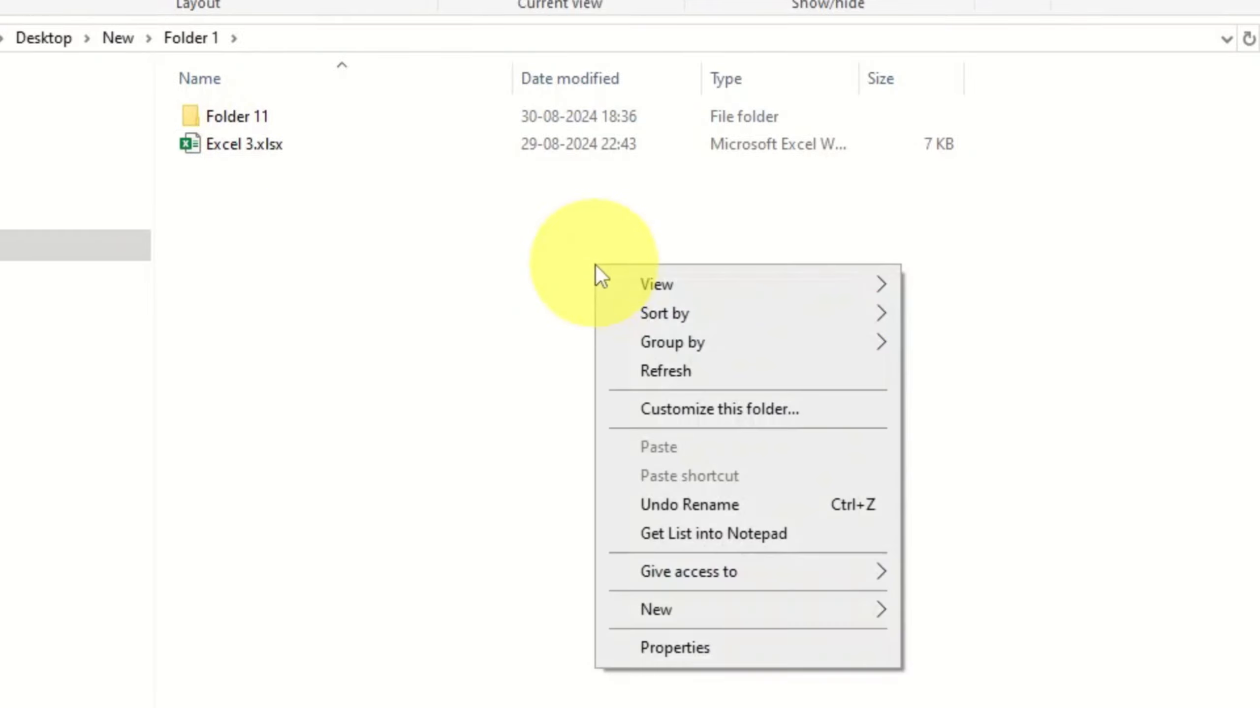
{"action": "left_click", "coordinate": [670, 536]}
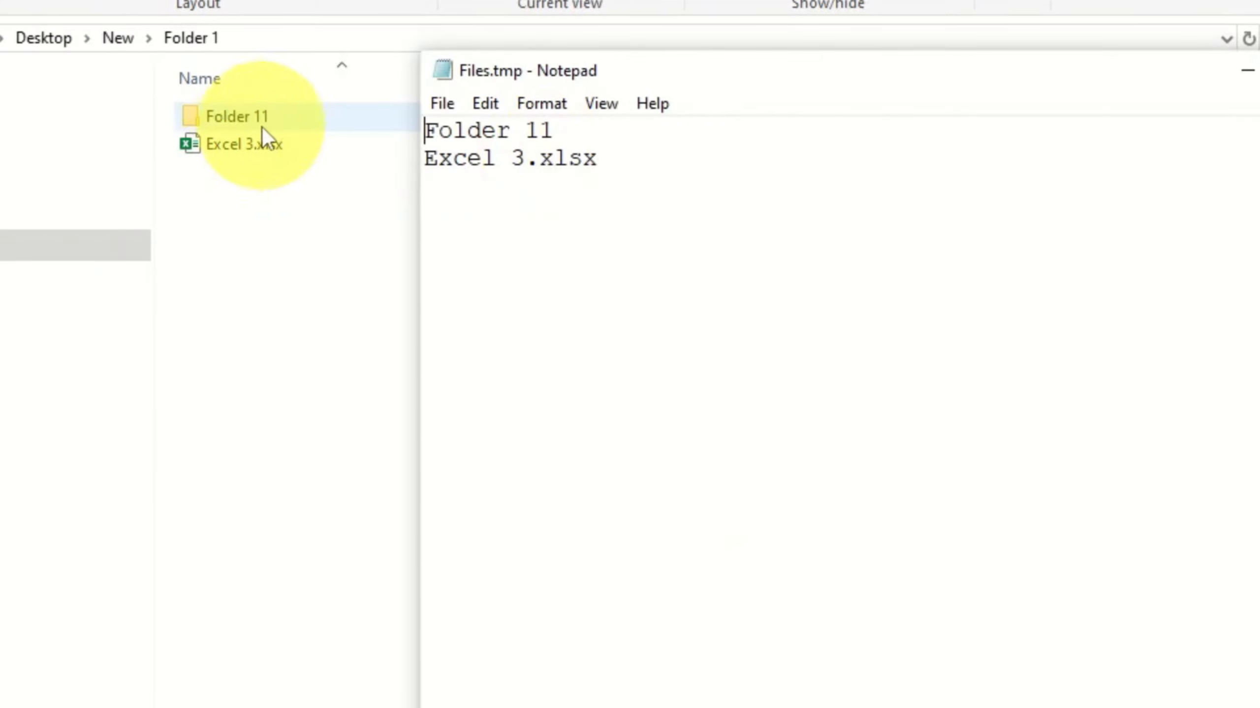
{"action": "left_click", "coordinate": [998, 176]}
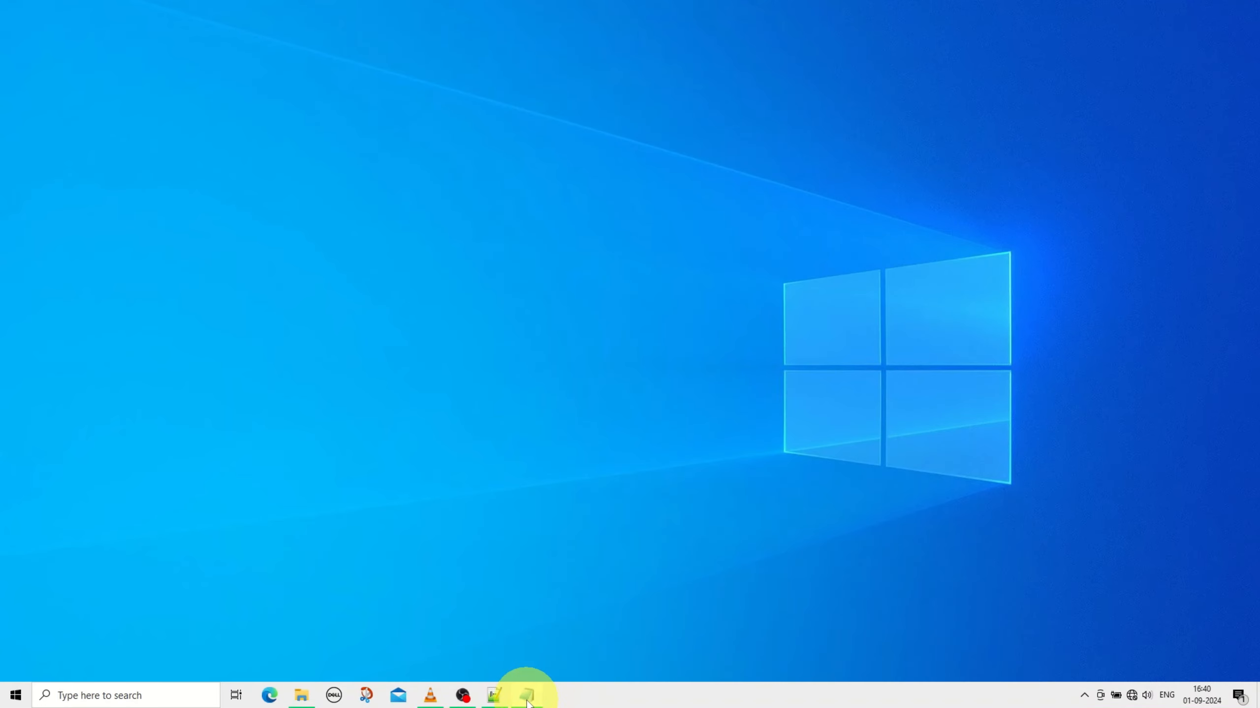
Step: Switch to new.bat in Notepad, remove the /b and /o switches from the dir command, and save the file
{"action": "left_click", "coordinate": [526, 694]}
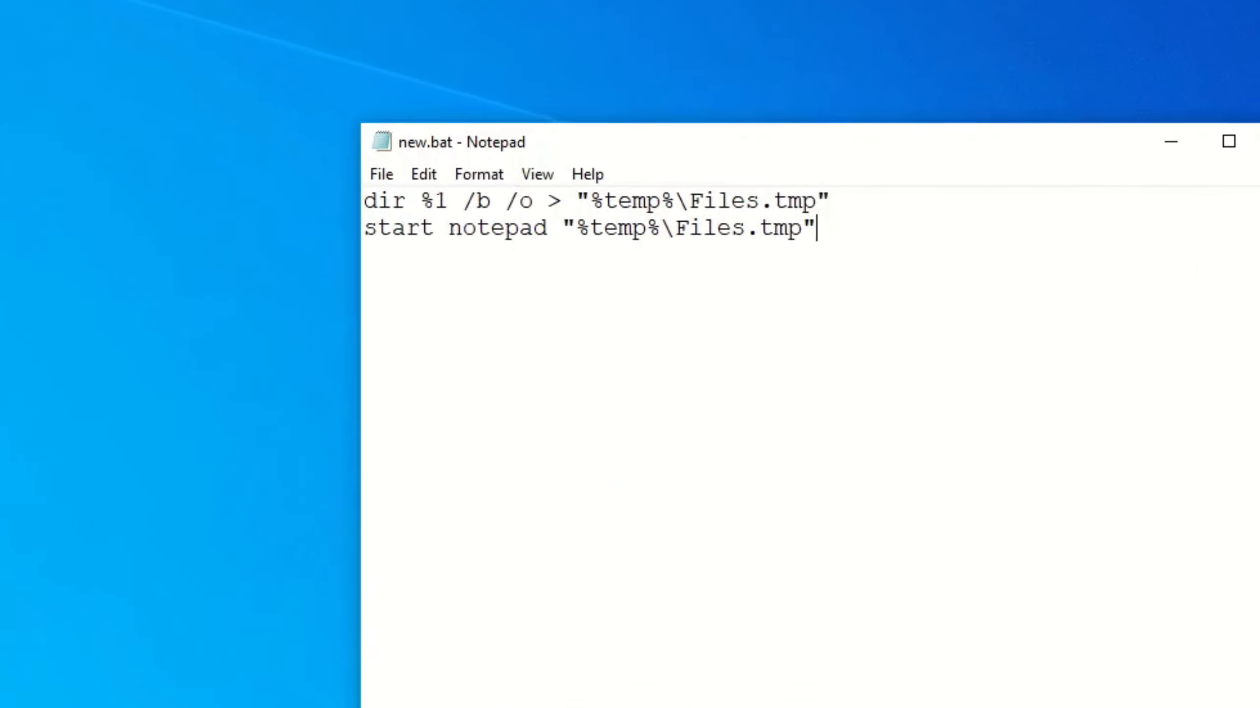
{"action": "left_click_drag", "start_coordinate": [382, 215], "coordinate": [212, 218]}
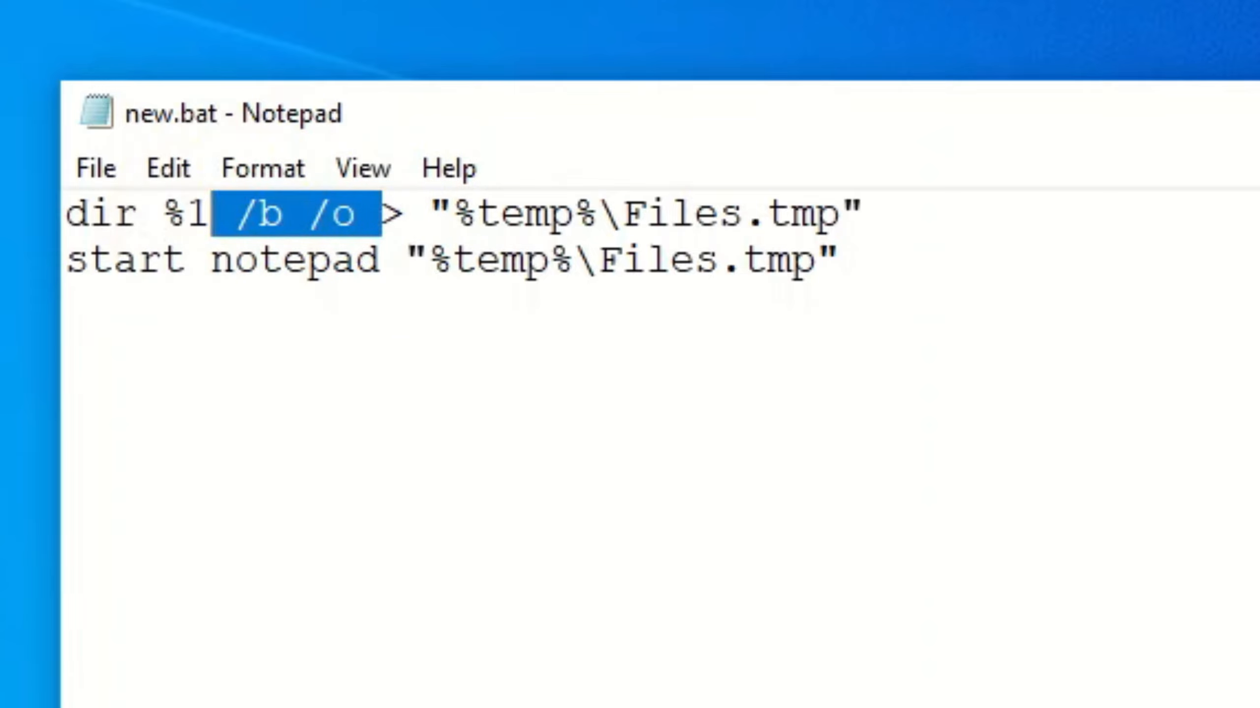
{"action": "key", "text": "Delete"}
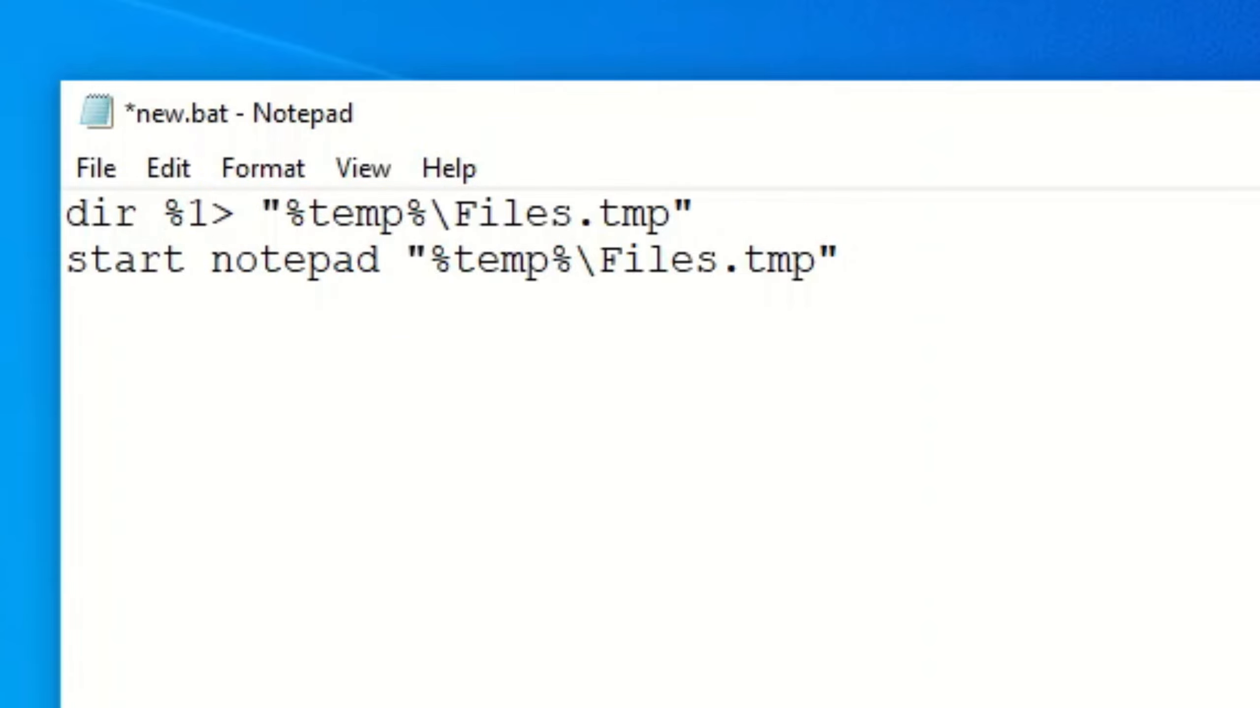
{"action": "left_click", "coordinate": [94, 170]}
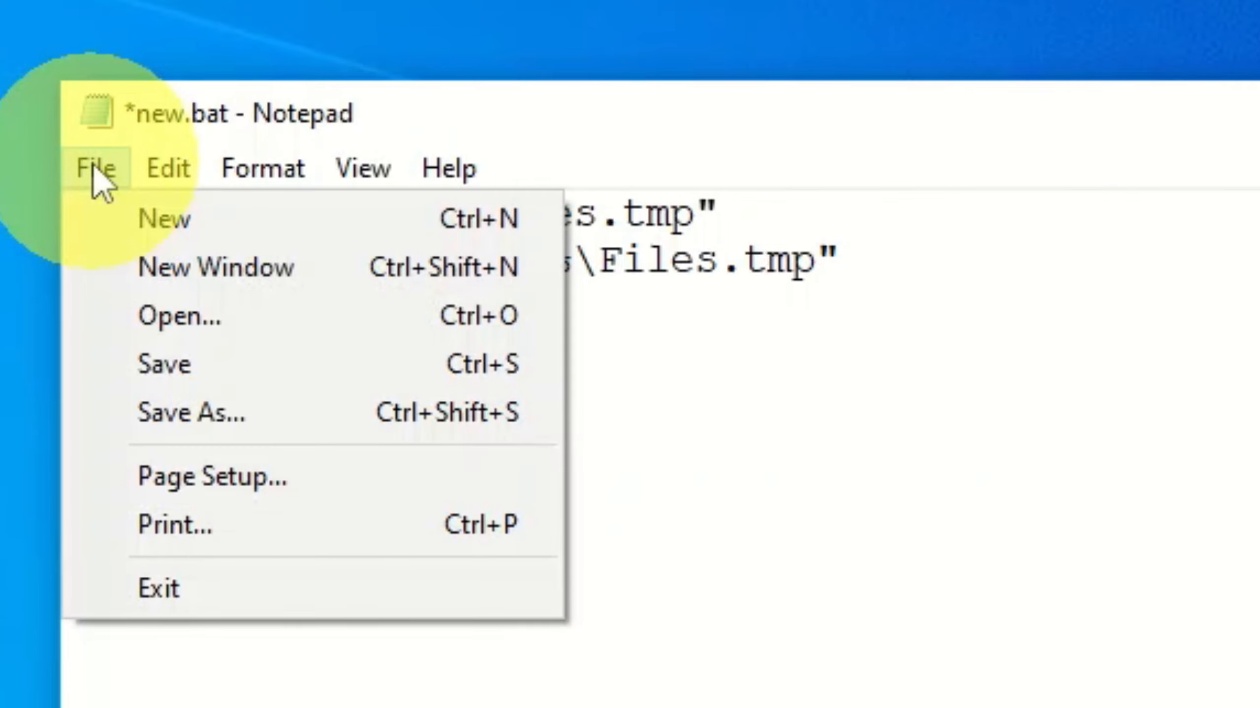
{"action": "left_click", "coordinate": [130, 364]}
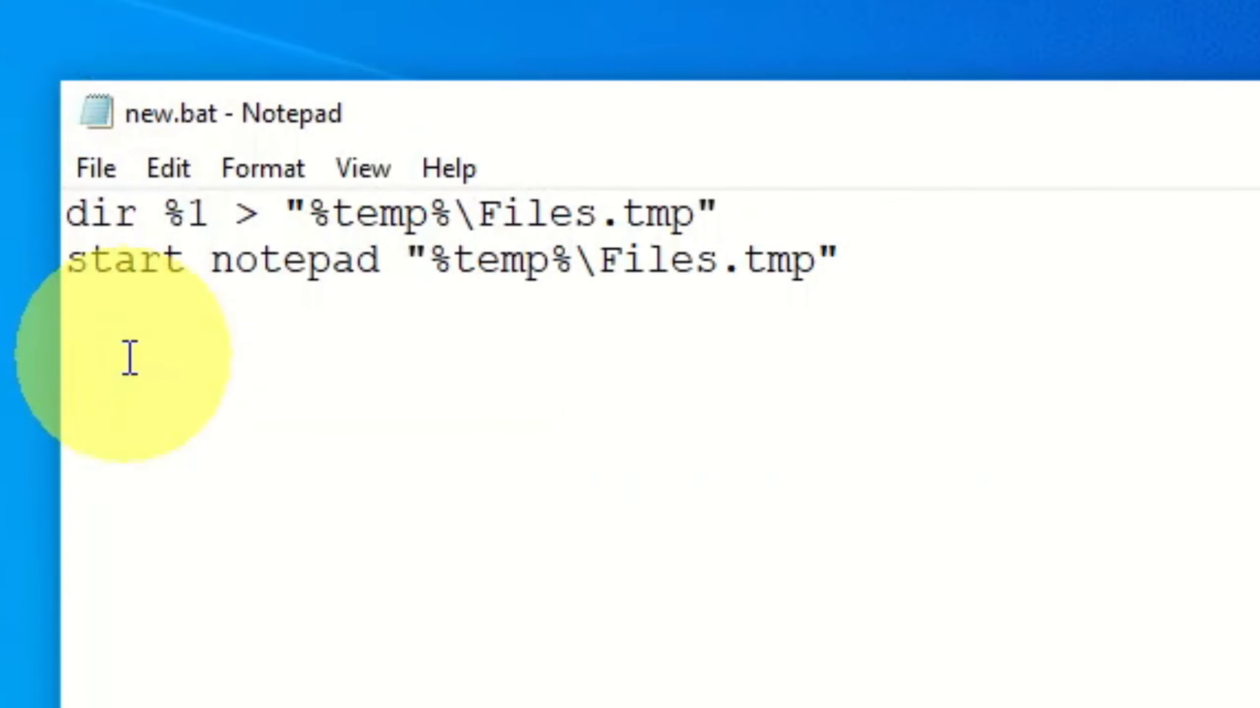
Step: Highlight dir, %1 and > one after another in the first line of new.bat to examine the command's parts
{"action": "left_click_drag", "start_coordinate": [144, 213], "coordinate": [62, 211]}
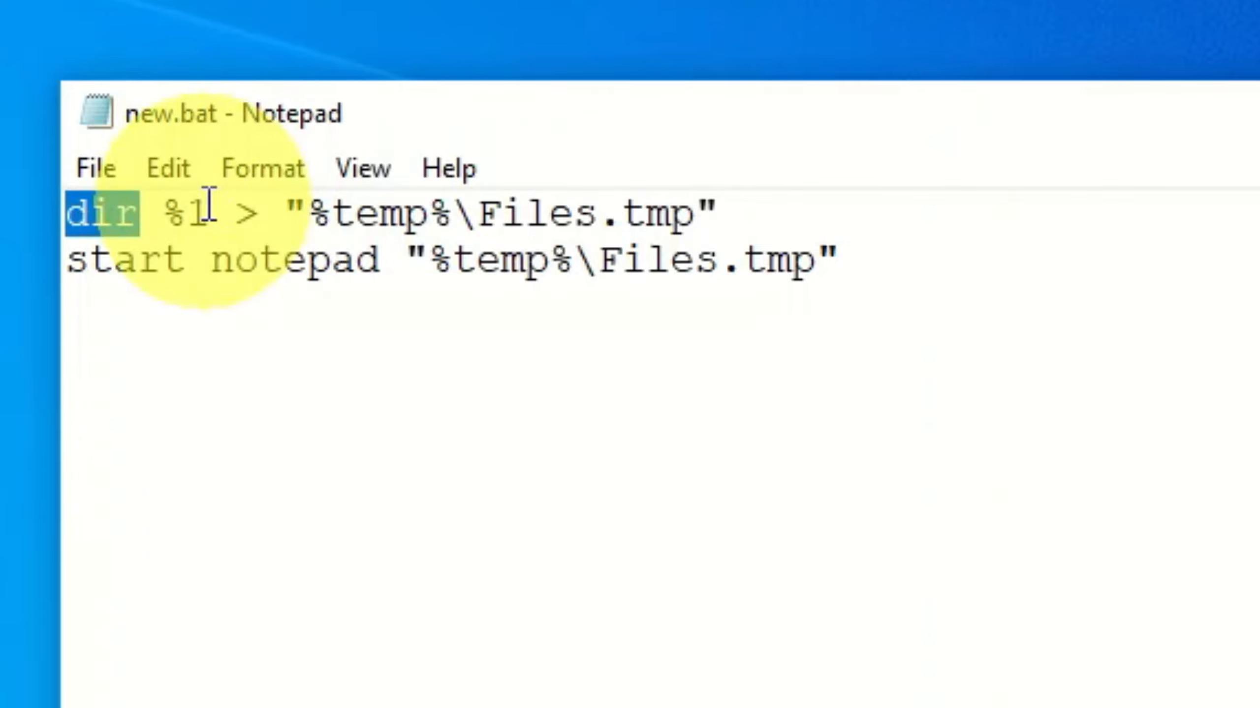
{"action": "left_click_drag", "start_coordinate": [209, 204], "coordinate": [171, 219]}
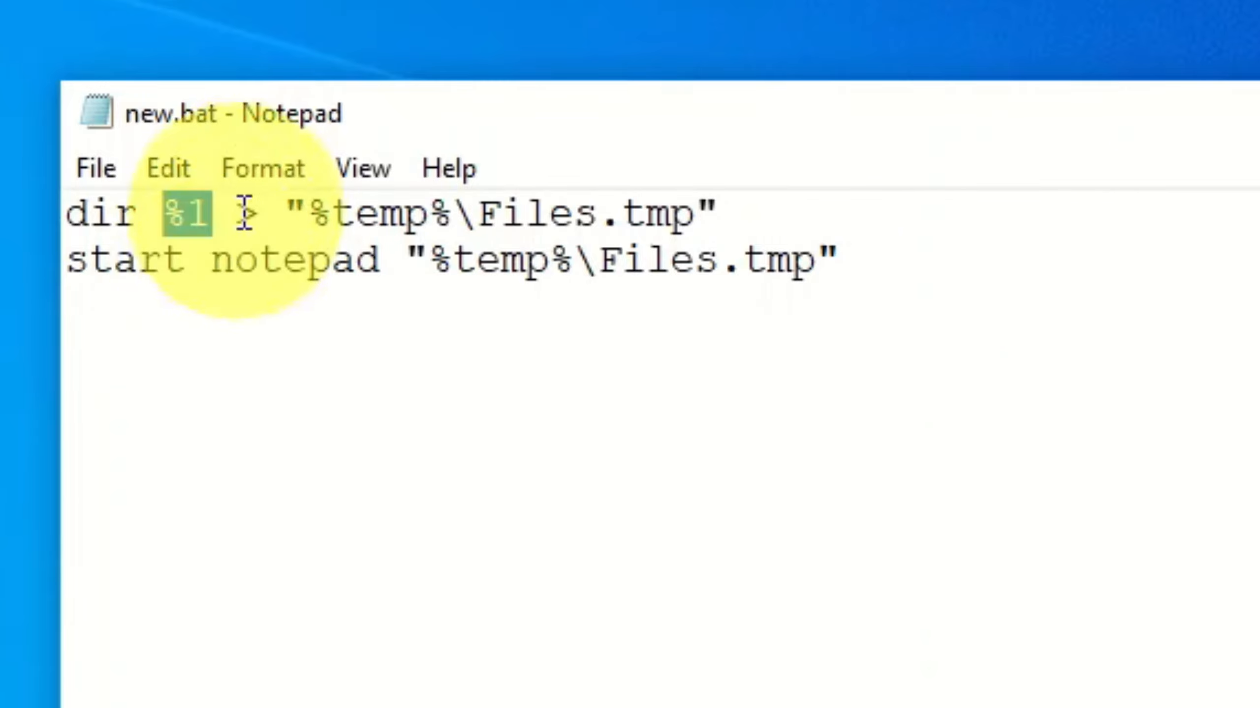
{"action": "left_click_drag", "start_coordinate": [240, 214], "coordinate": [263, 213]}
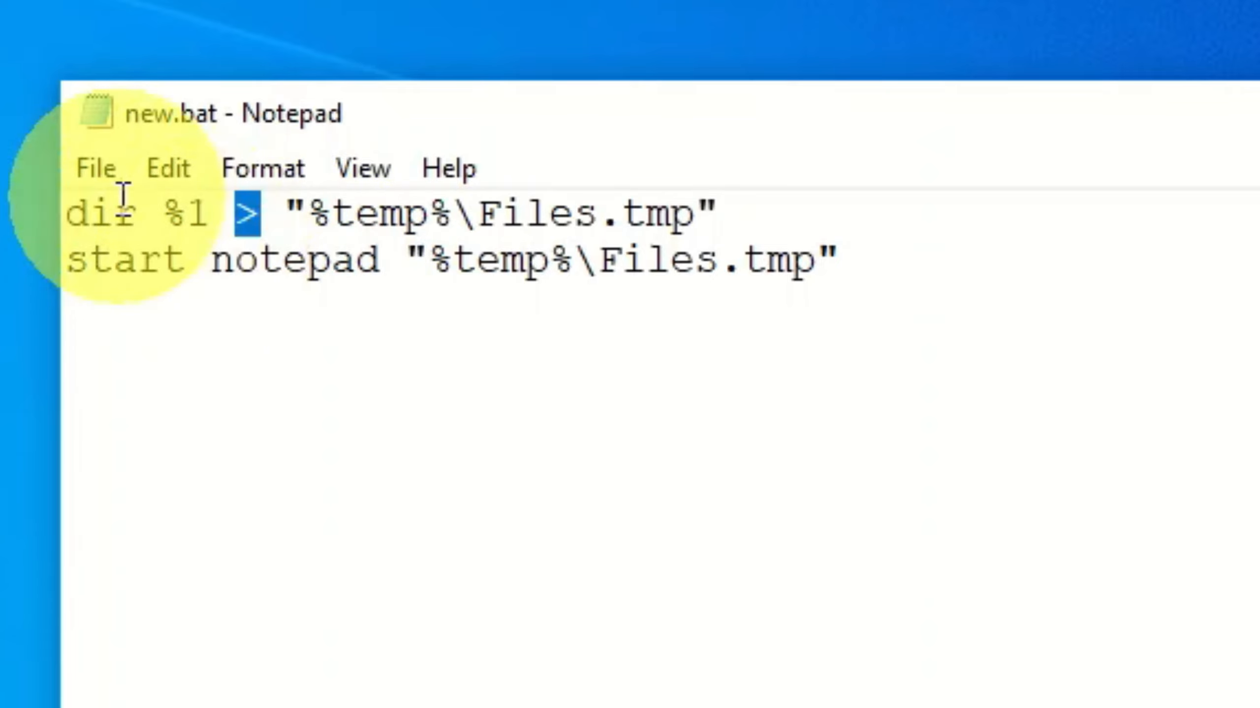
Step: Highlight the quoted output path, Files.tmp and %temp% in the first line of new.bat to examine where the list is stored
{"action": "left_click_drag", "start_coordinate": [281, 204], "coordinate": [803, 202]}
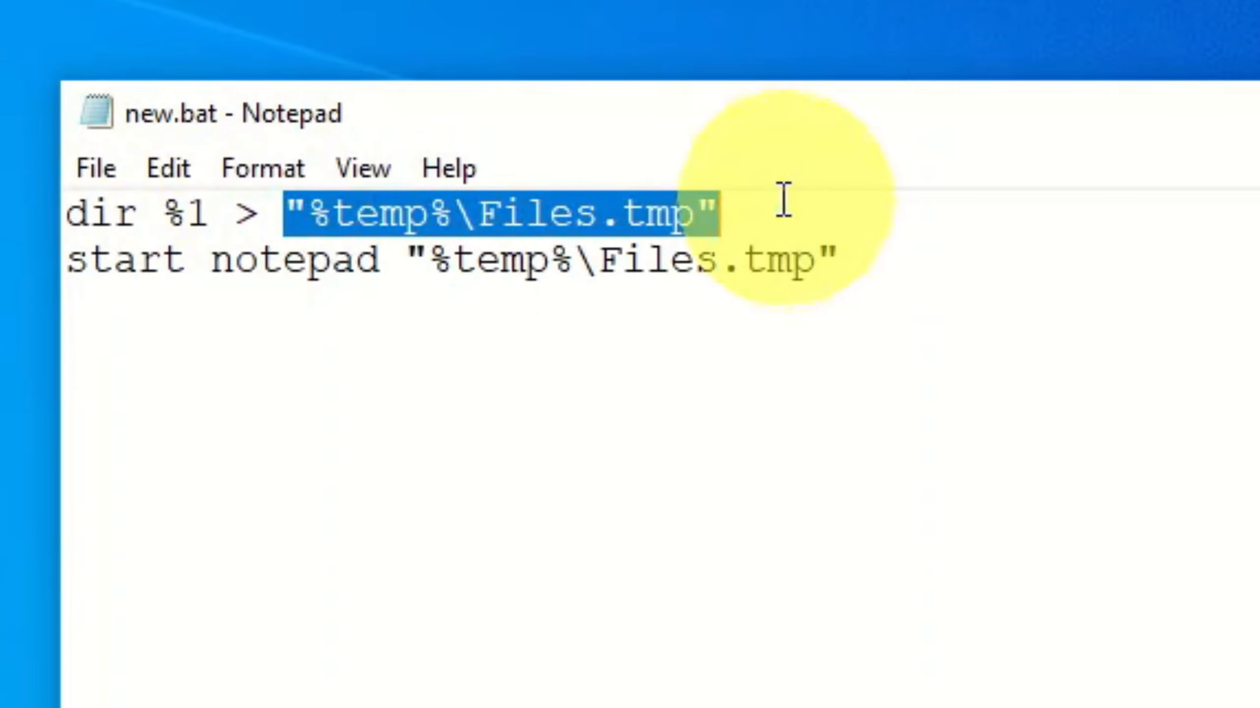
{"action": "left_click", "coordinate": [496, 221]}
{"action": "left_click_drag", "start_coordinate": [486, 214], "coordinate": [698, 214]}
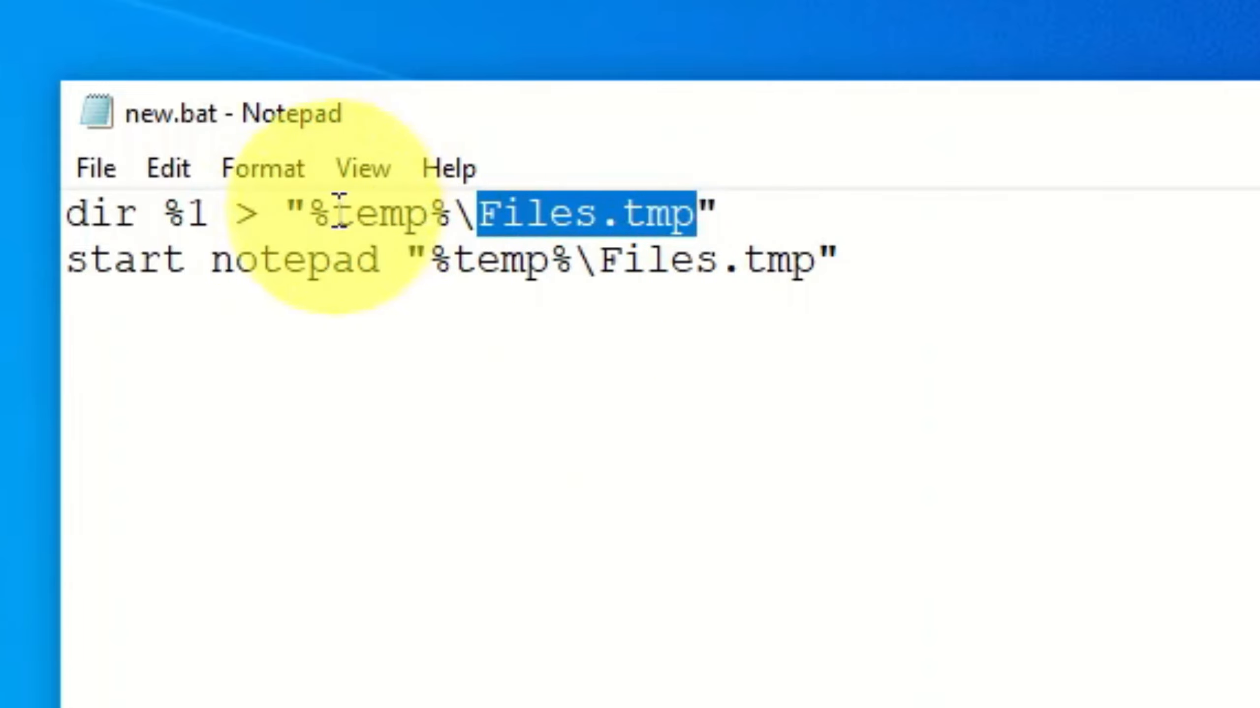
{"action": "left_click_drag", "start_coordinate": [309, 214], "coordinate": [452, 215]}
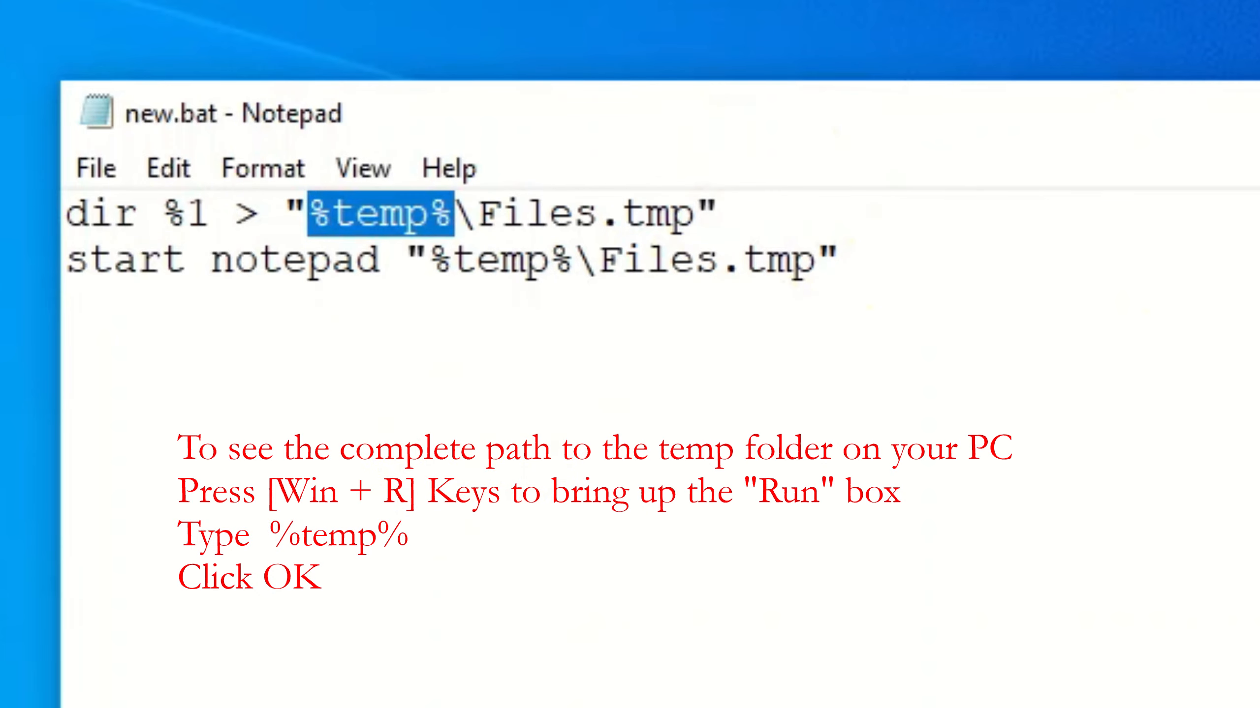
Step: Highlight start, notepad and the quoted Files.tmp path in the second line of new.bat to examine how the list is opened
{"action": "left_click", "coordinate": [501, 260]}
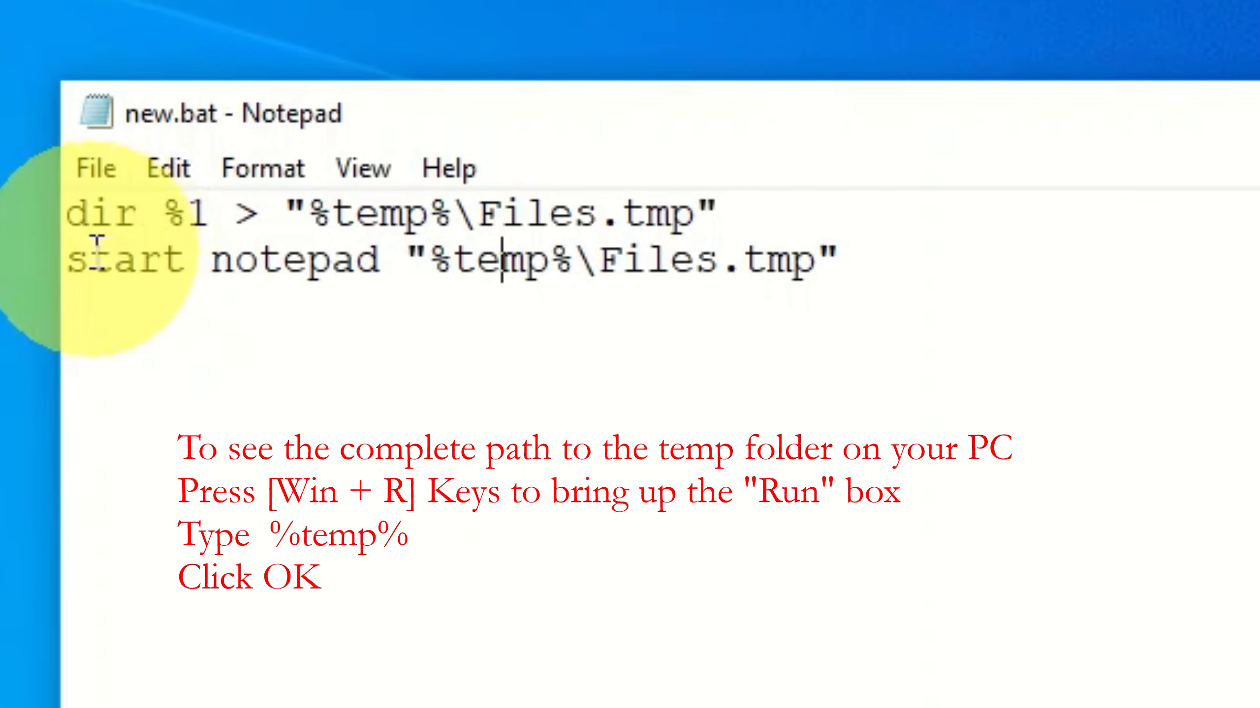
{"action": "left_click_drag", "start_coordinate": [188, 259], "coordinate": [67, 259]}
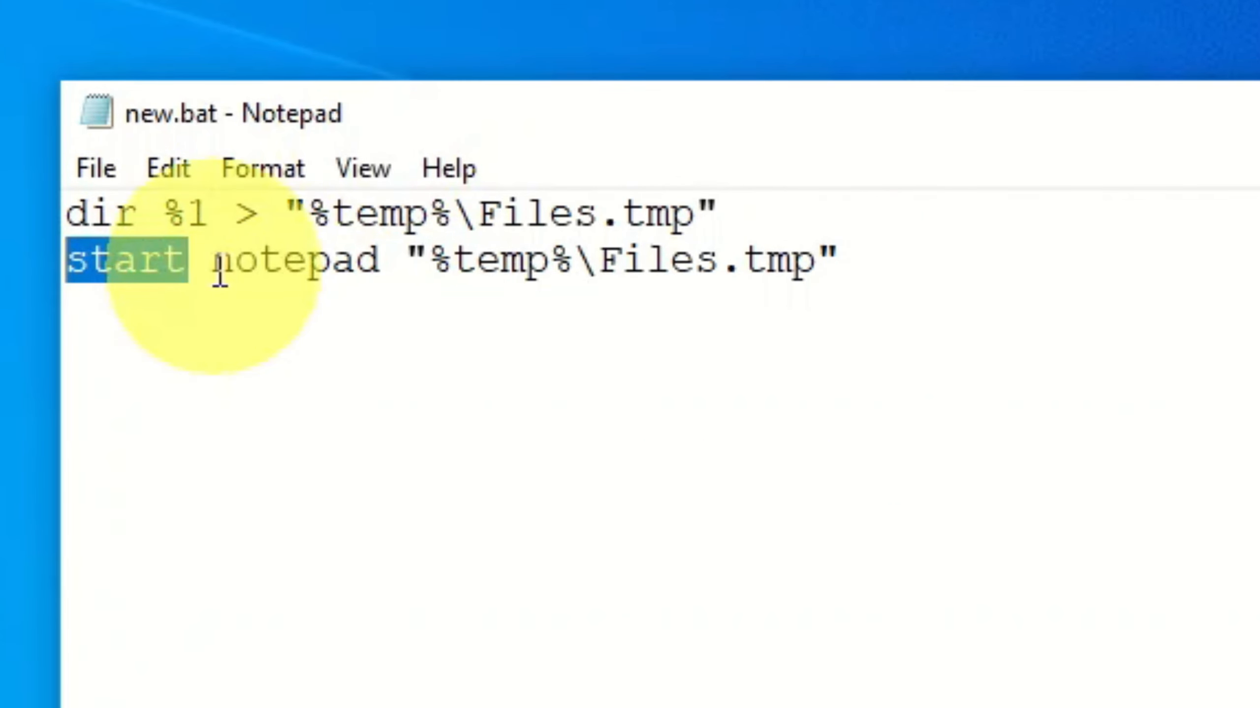
{"action": "left_click_drag", "start_coordinate": [210, 258], "coordinate": [874, 261]}
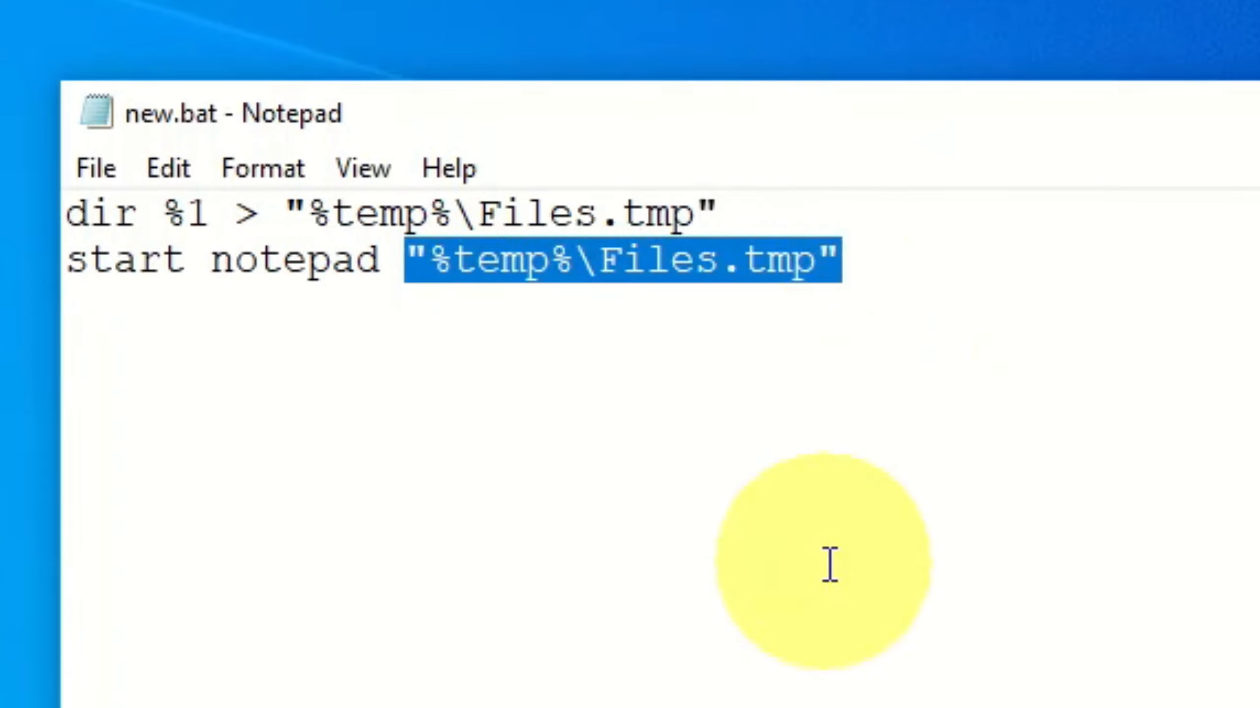
{"action": "left_click", "coordinate": [825, 563]}
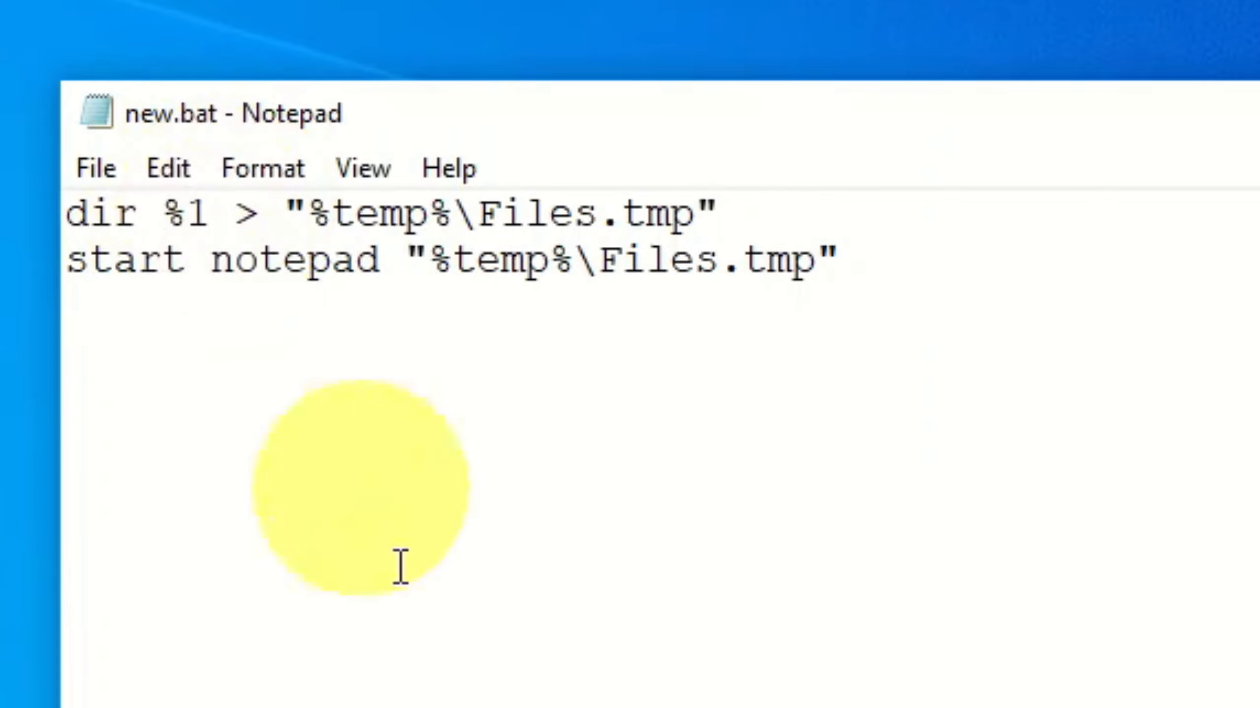
Step: Save new.bat, switch to the New folder in File Explorer and run "Get List into Notepad" there
{"action": "left_click", "coordinate": [98, 178]}
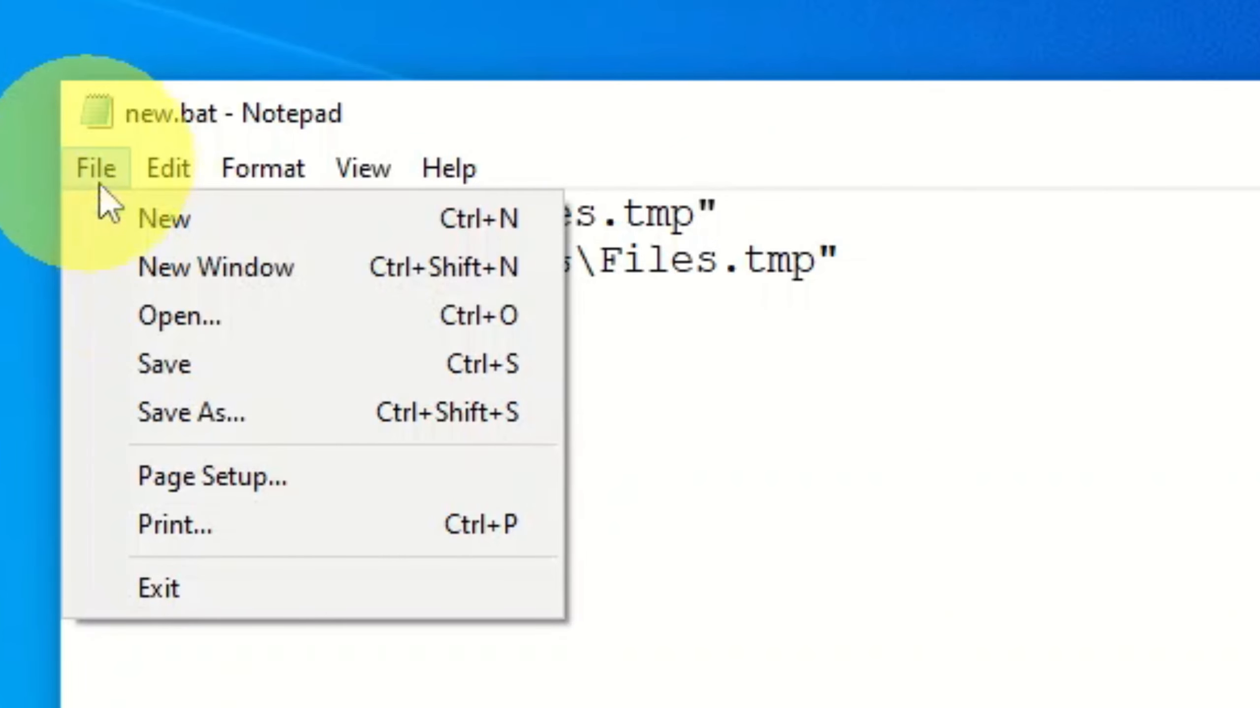
{"action": "left_click", "coordinate": [130, 377]}
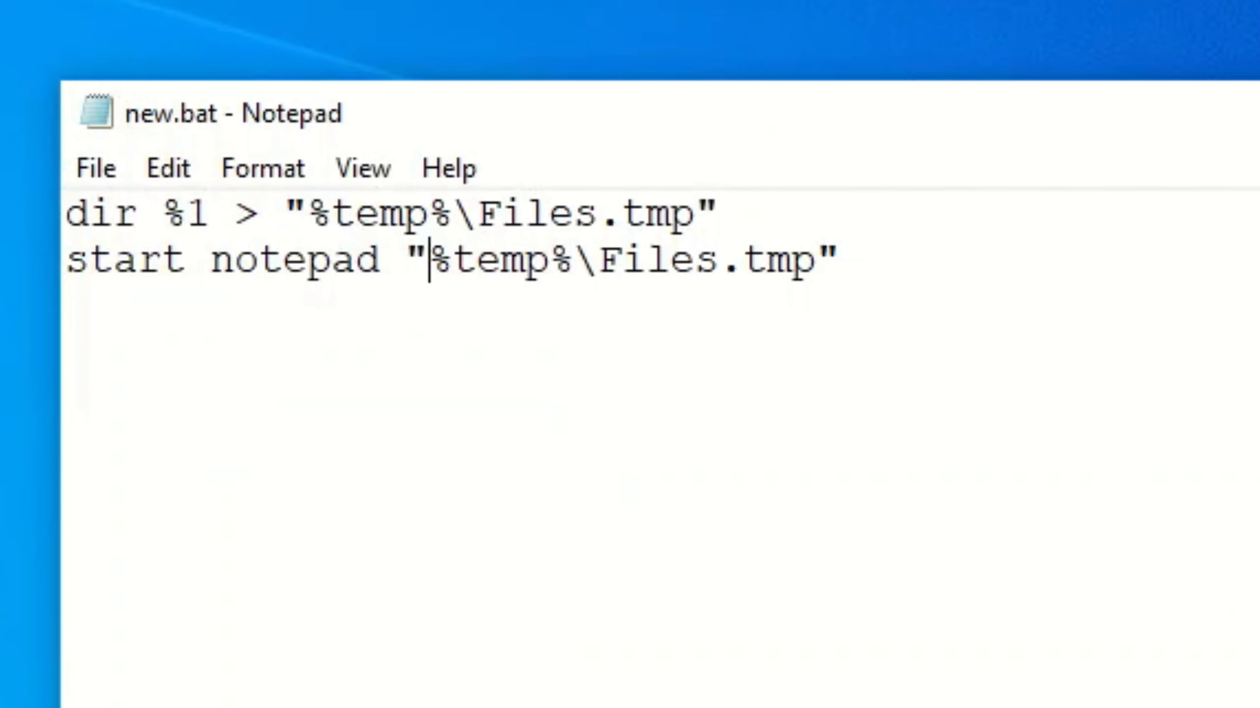
{"action": "left_click", "coordinate": [306, 693]}
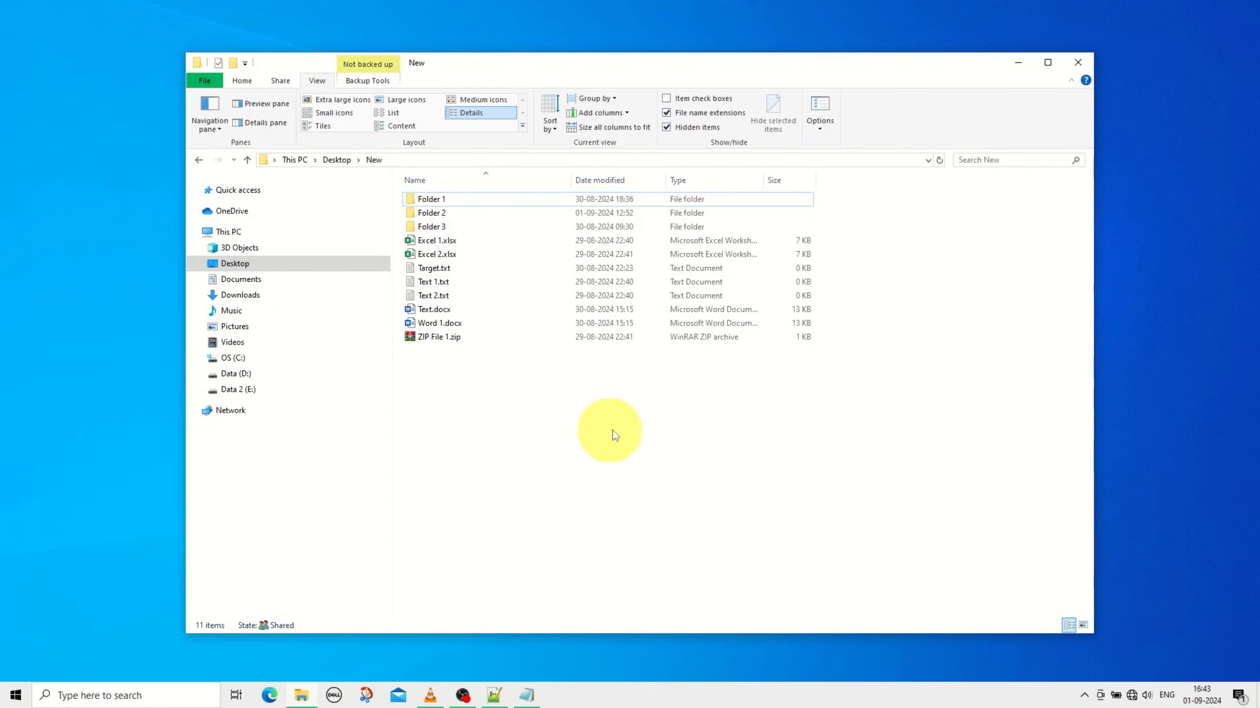
{"action": "right_click", "coordinate": [618, 405]}
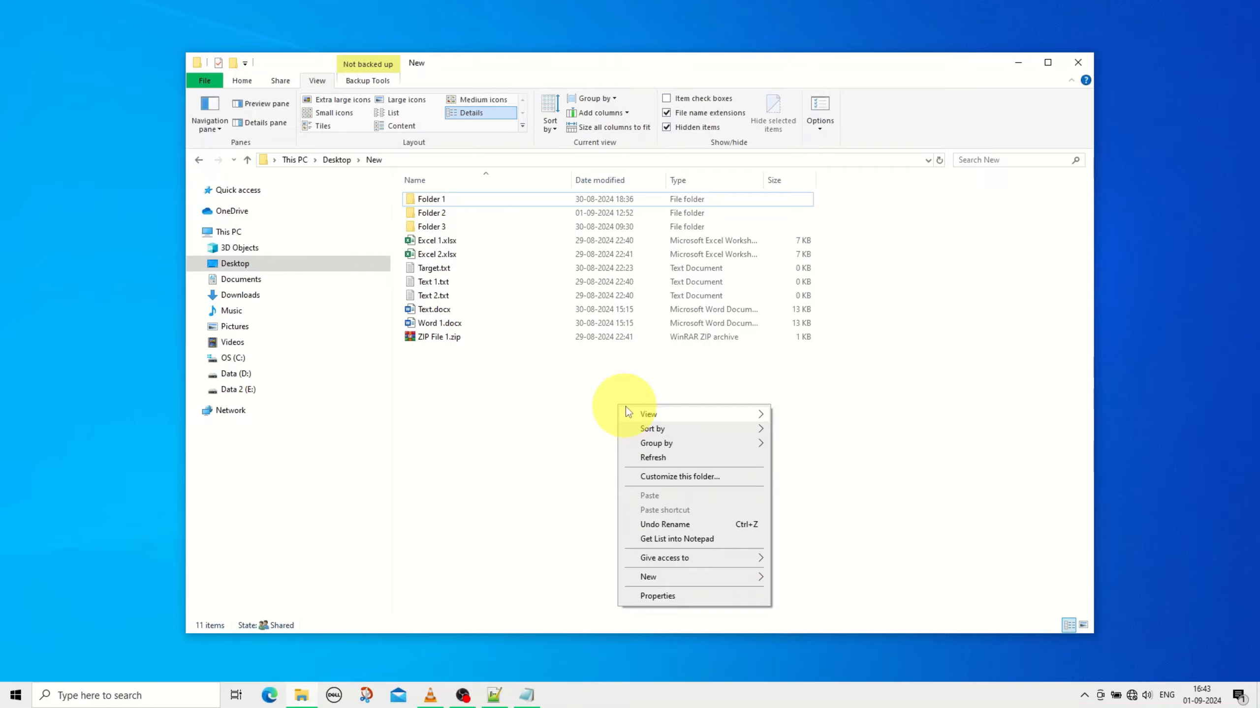
{"action": "left_click", "coordinate": [699, 541]}
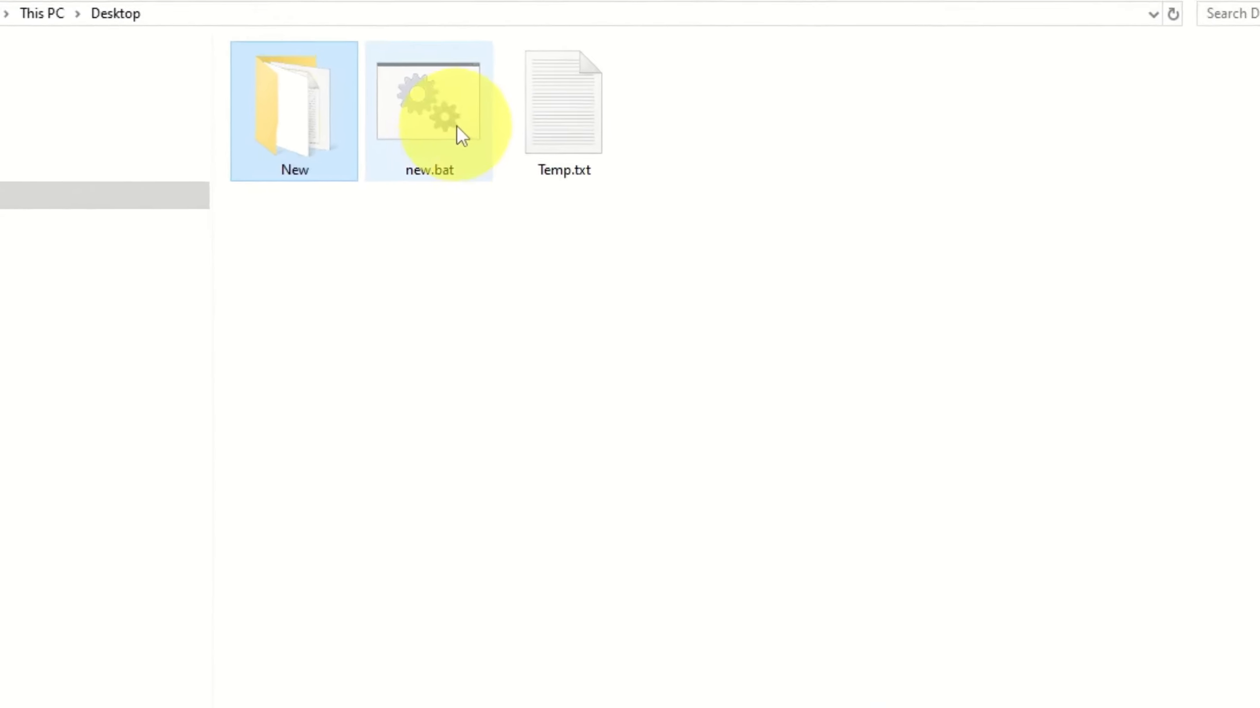
Step: Open new.bat from the Desktop folder for editing, add the /b switch after %1 in the dir command, and save the file
{"action": "double_click", "coordinate": [443, 109]}
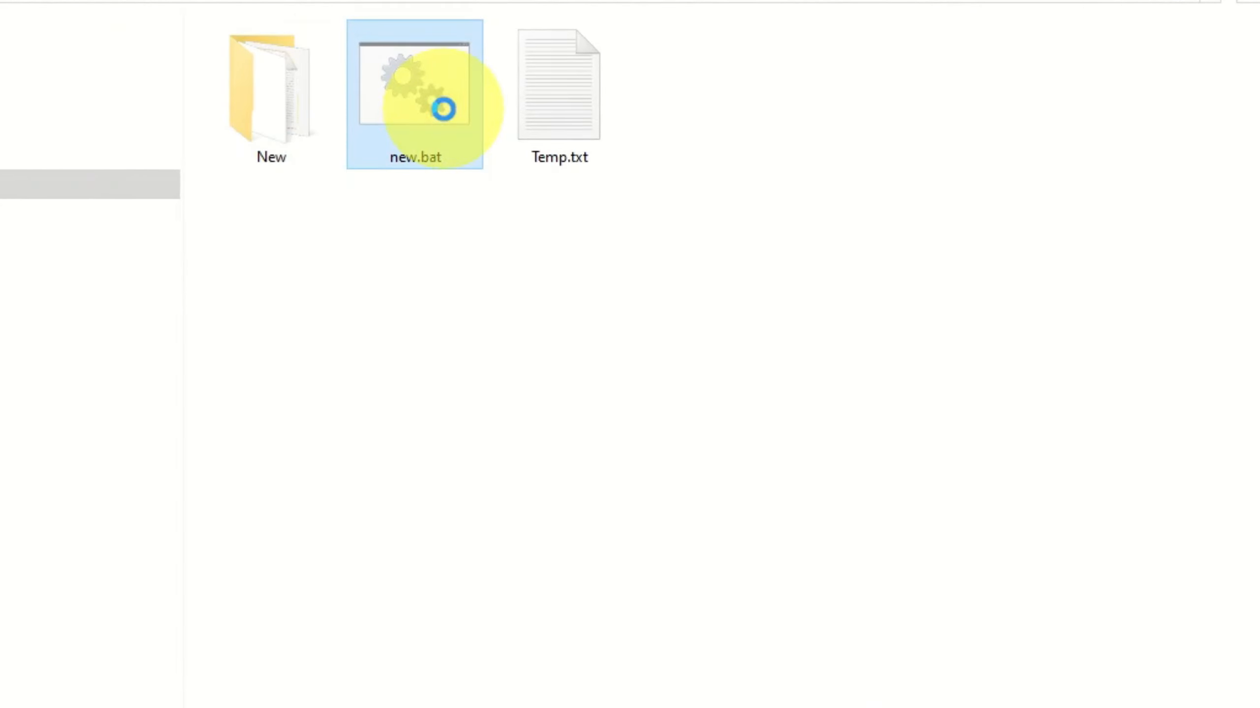
{"action": "right_click", "coordinate": [444, 109]}
{"action": "left_click", "coordinate": [554, 157]}
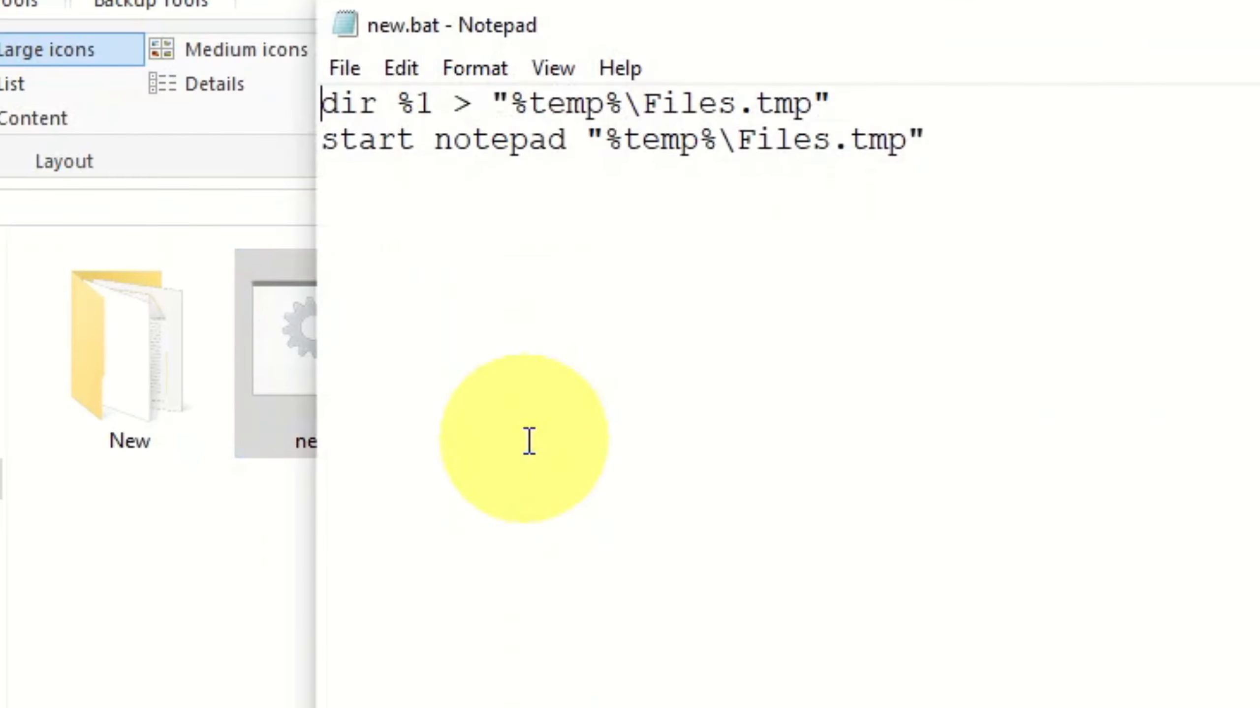
{"action": "left_click", "coordinate": [452, 104]}
{"action": "type", "text": "/b"}
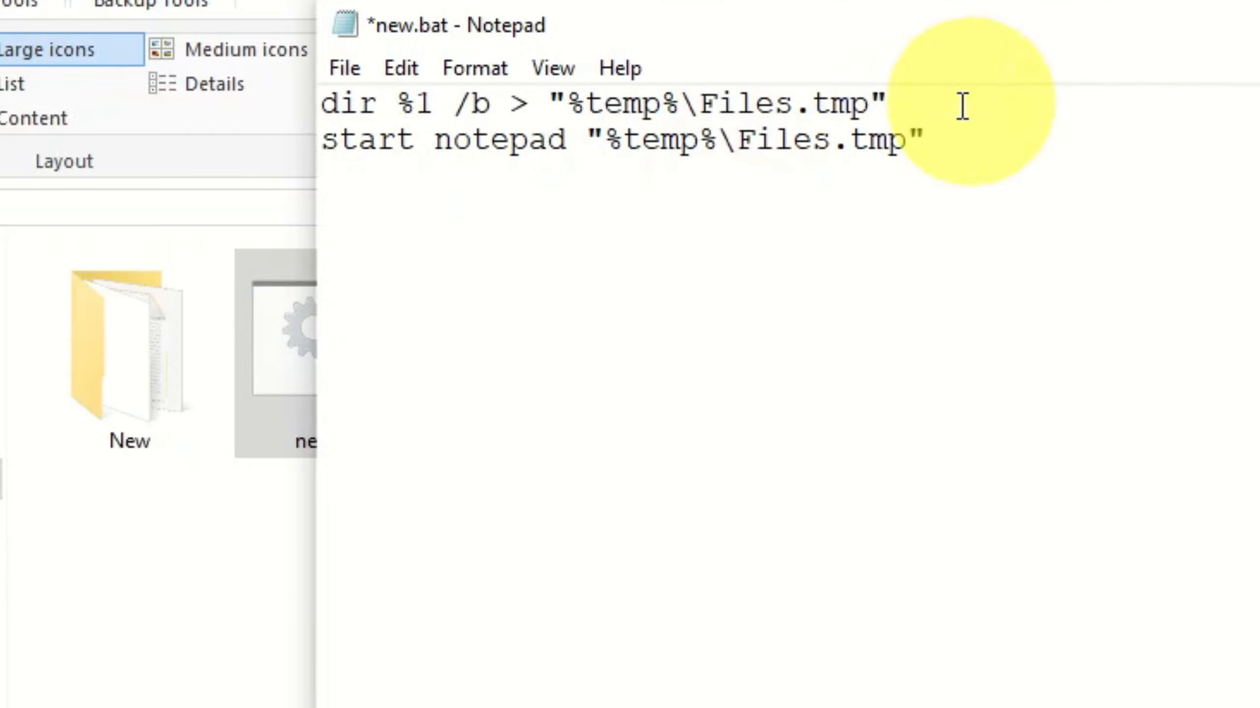
{"action": "left_click", "coordinate": [345, 68]}
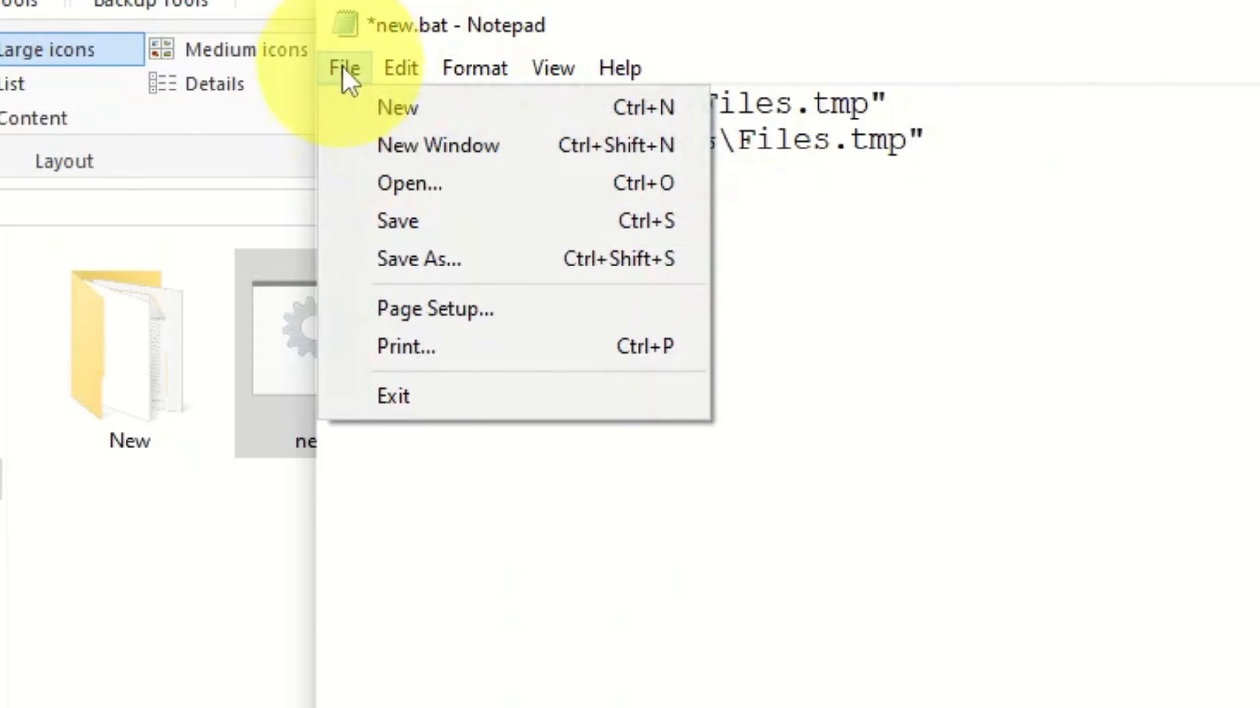
{"action": "left_click", "coordinate": [384, 224]}
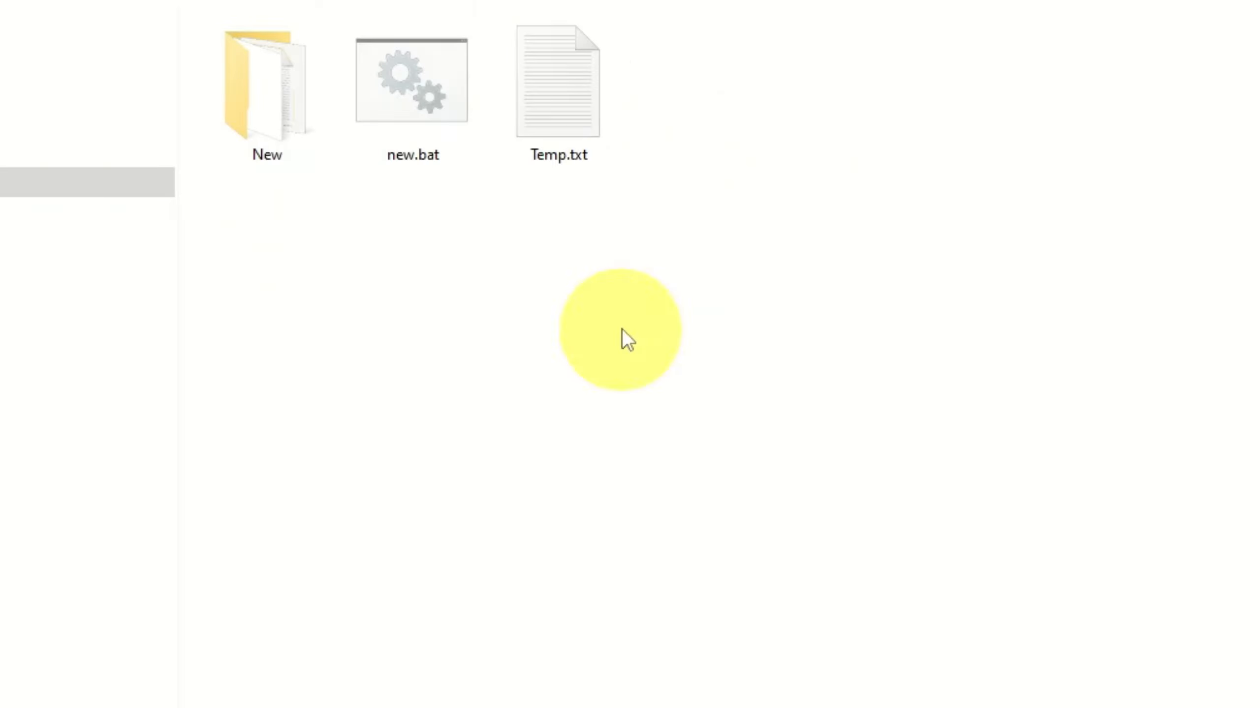
Step: Run "Get List into Notepad" in the Desktop folder, compare the list with the folder's contents and close it
{"action": "right_click", "coordinate": [623, 323]}
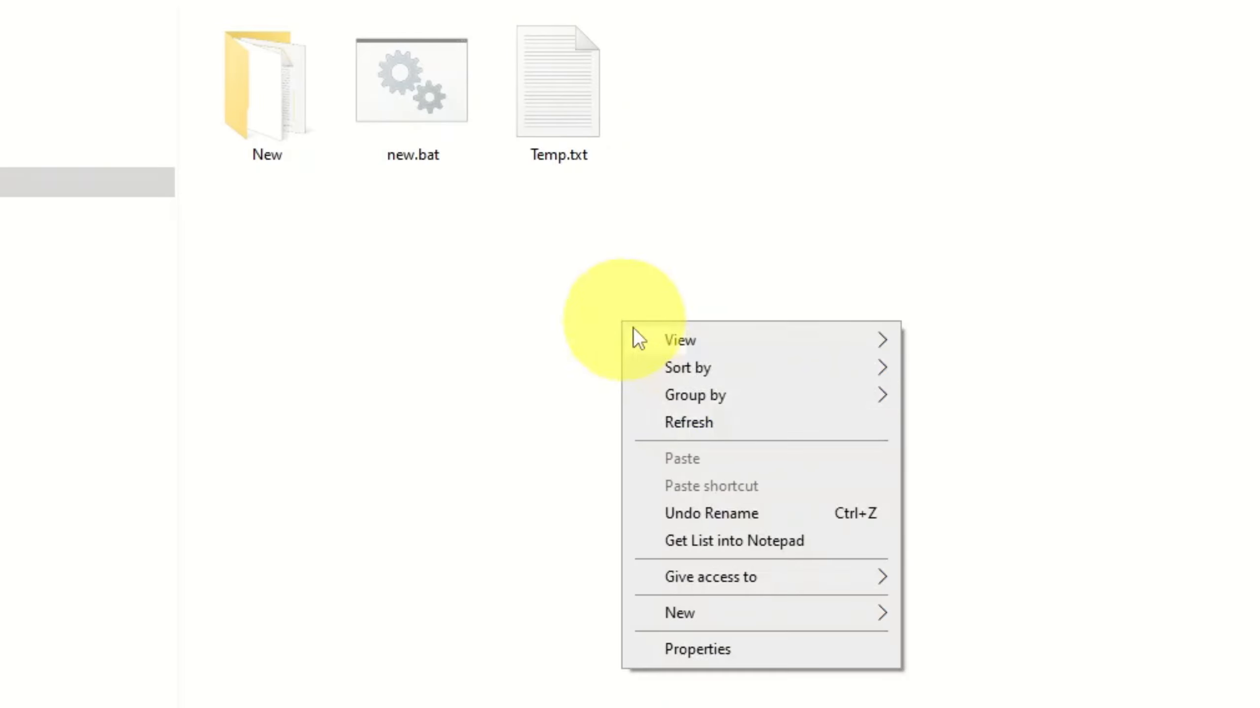
{"action": "left_click", "coordinate": [740, 544]}
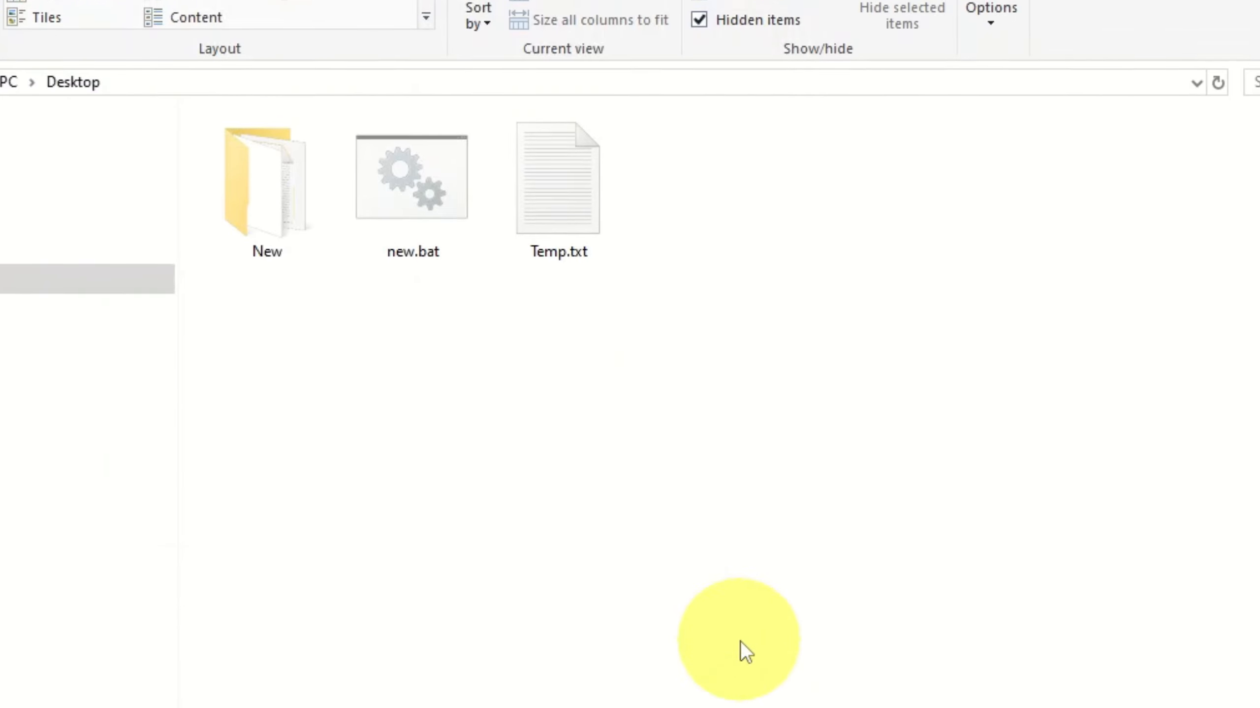
{"action": "left_click_drag", "start_coordinate": [898, 40], "coordinate": [1134, 168]}
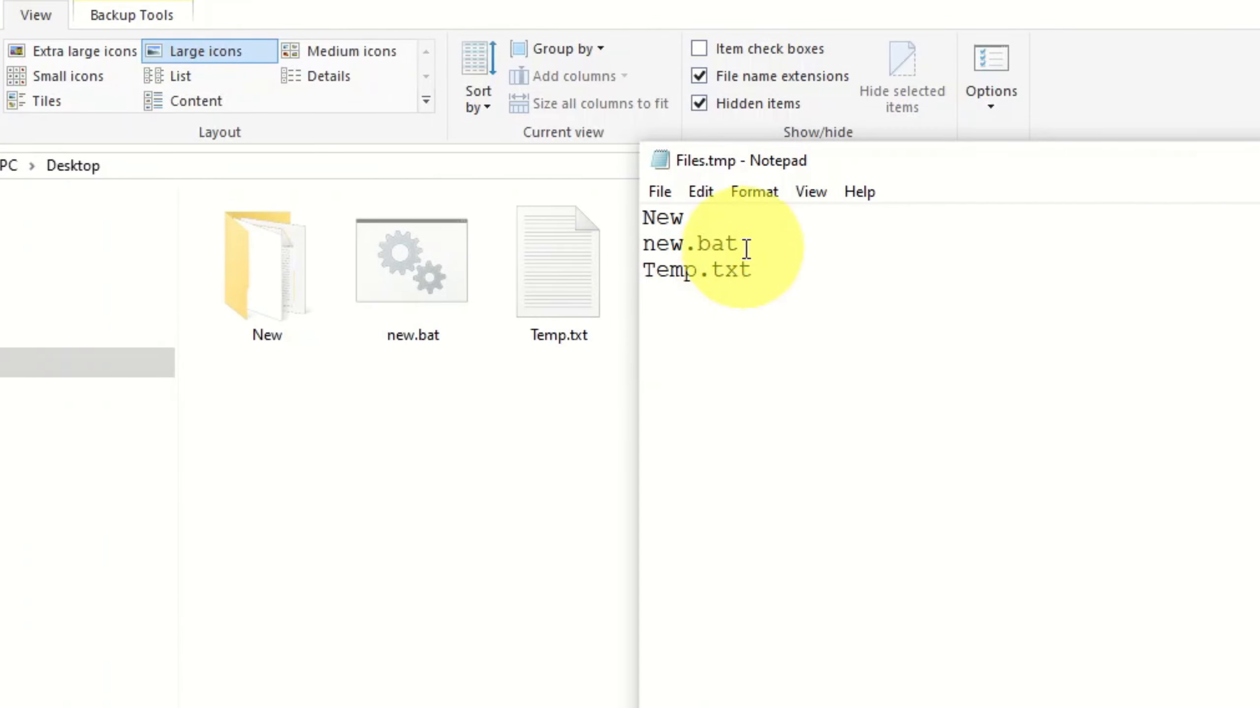
{"action": "key", "text": "alt+F4"}
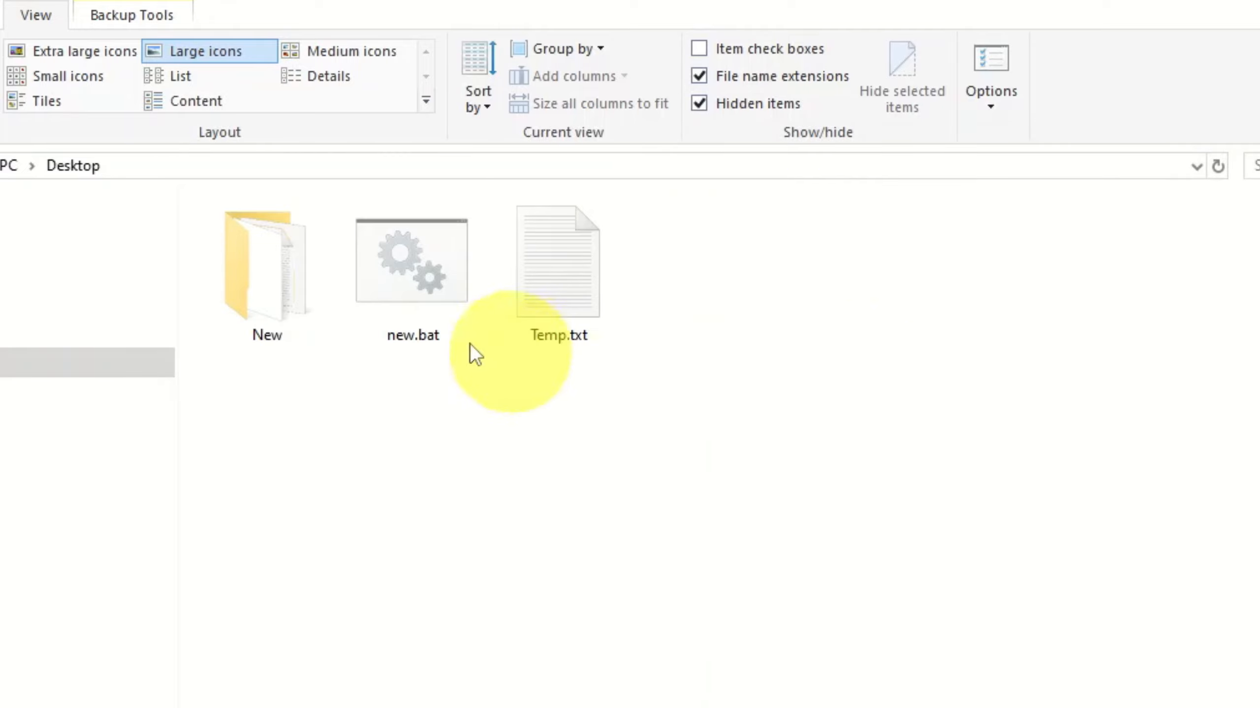
Step: Open the New folder, run "Get List into Notepad", place the list beside the folder's items to compare their order, and close it
{"action": "double_click", "coordinate": [282, 265]}
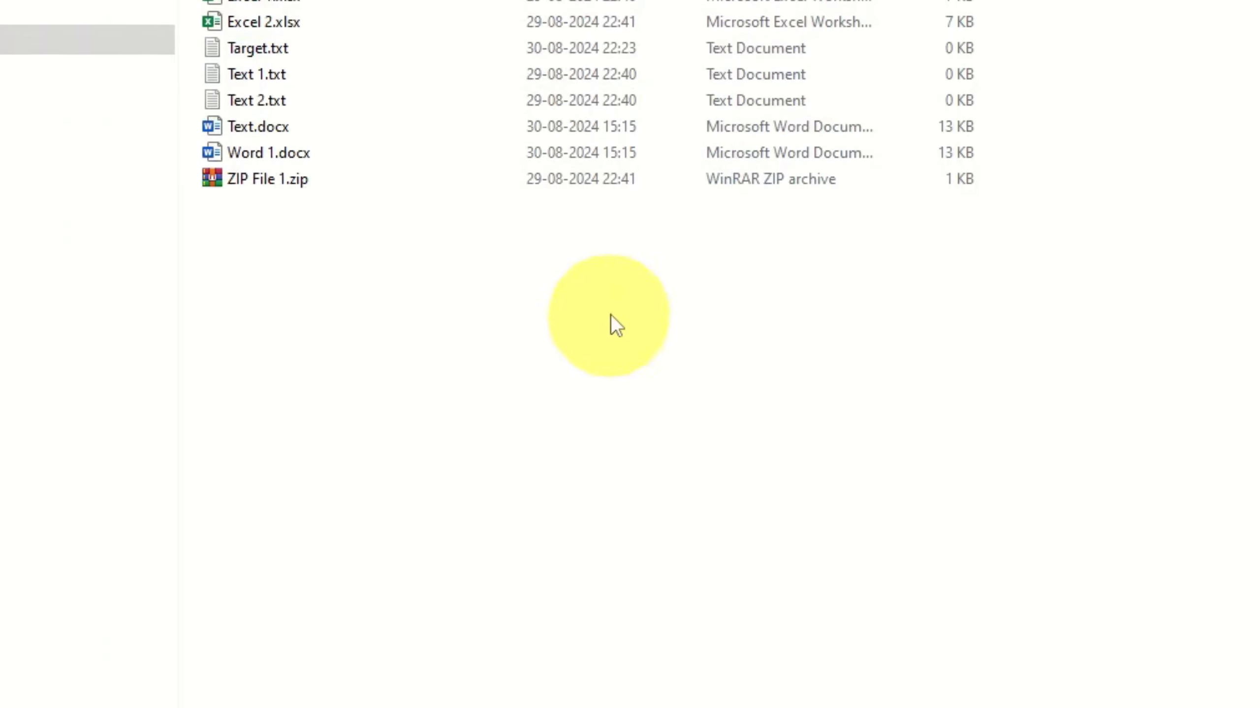
{"action": "right_click", "coordinate": [613, 632]}
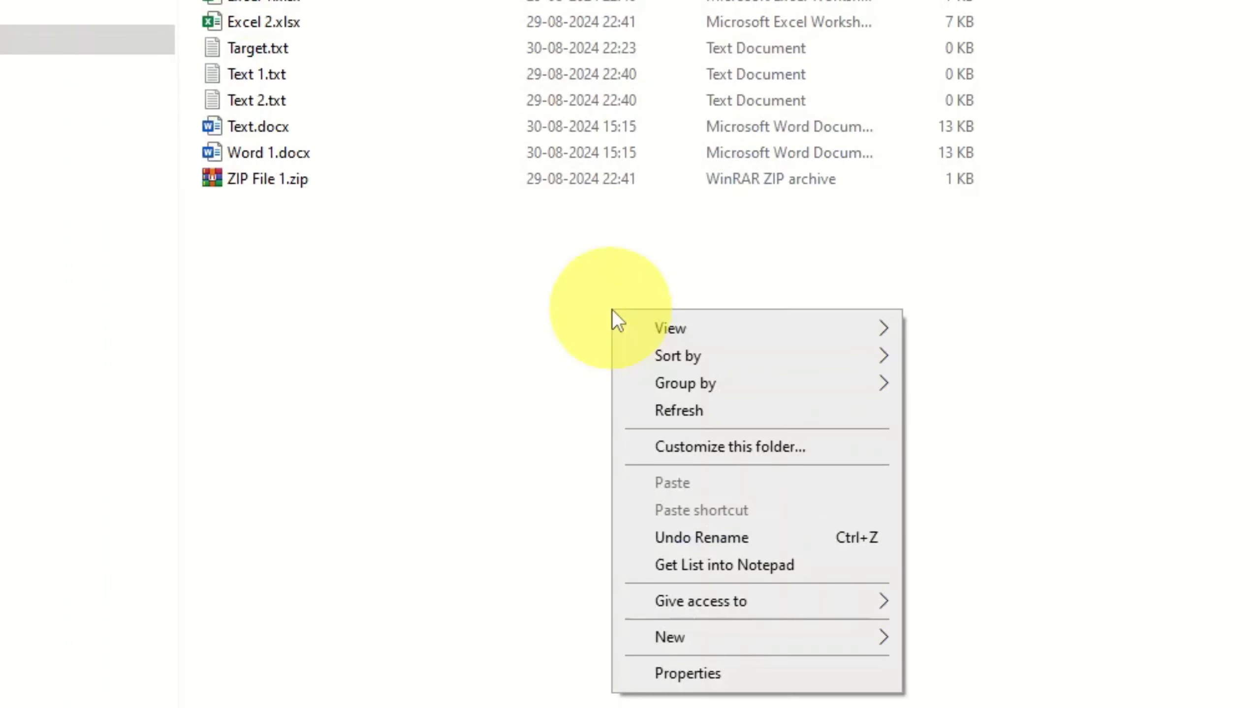
{"action": "left_click", "coordinate": [704, 570]}
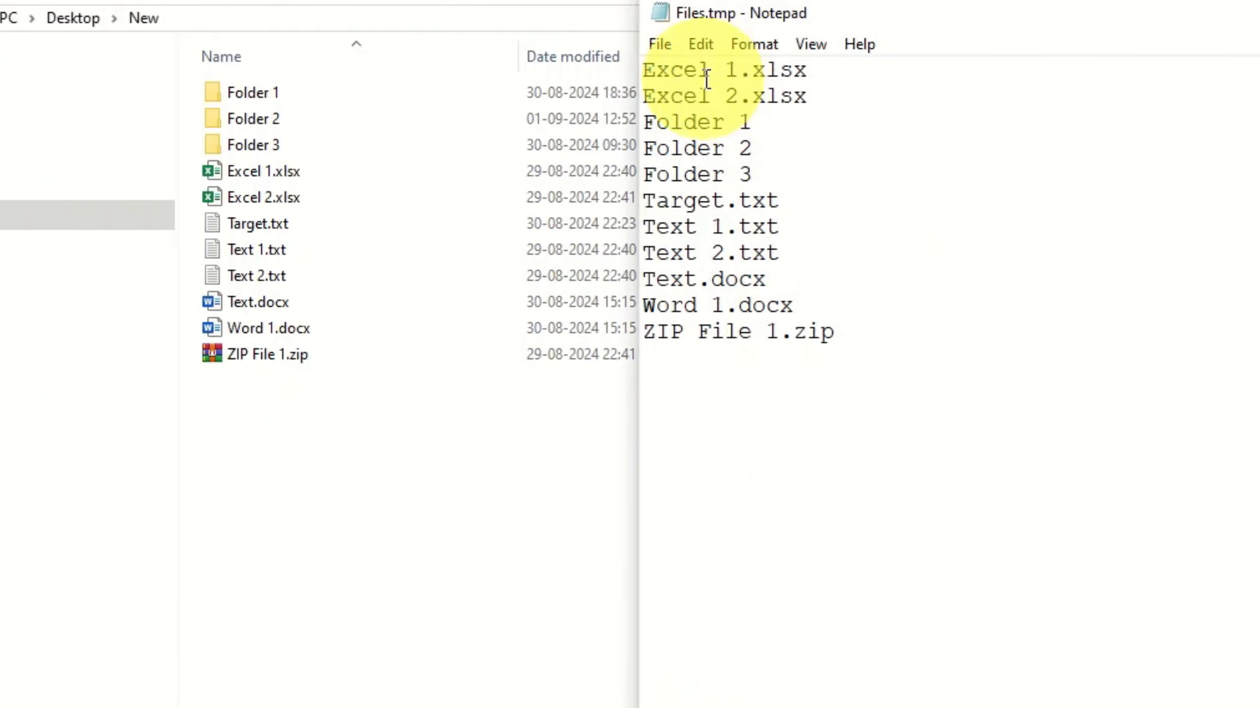
{"action": "left_click_drag", "start_coordinate": [1007, 17], "coordinate": [739, 37]}
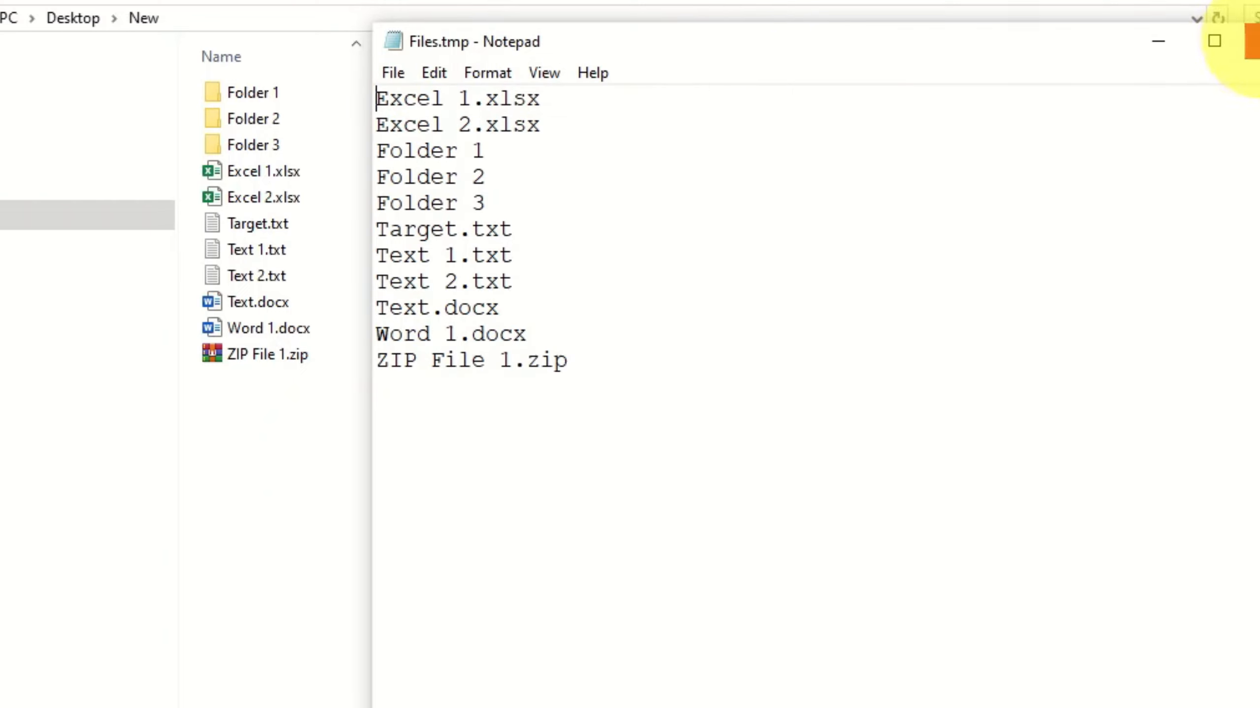
{"action": "left_click", "coordinate": [1252, 40]}
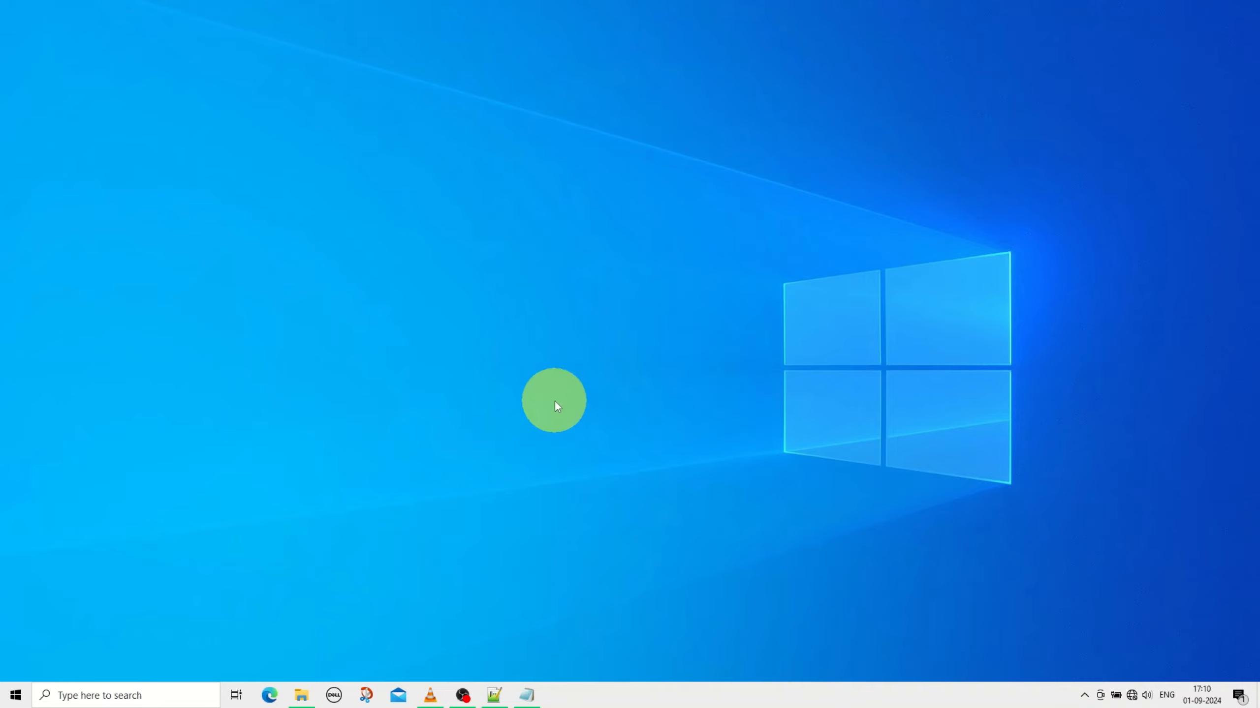
Step: Switch to new.bat in Notepad, insert the /o:gn switch before /b in the dir command, and save the file
{"action": "left_click", "coordinate": [528, 697]}
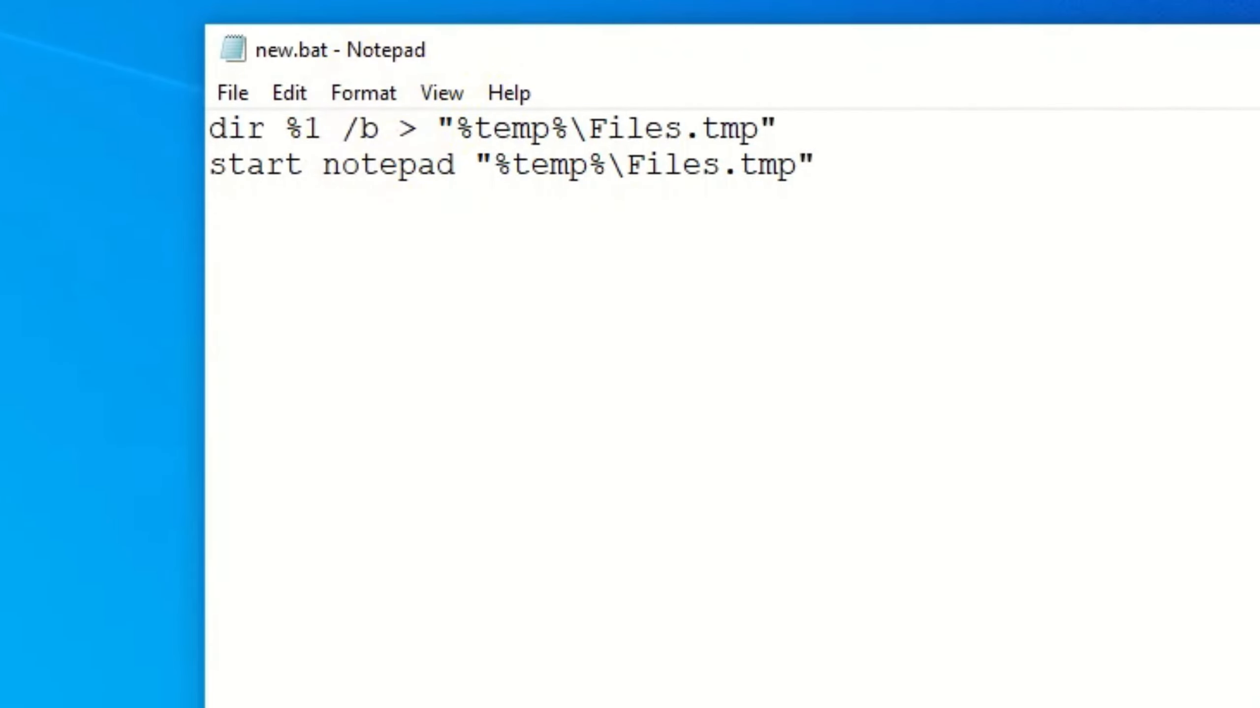
{"action": "type", "text": "/"}
{"action": "type", "text": "o:"}
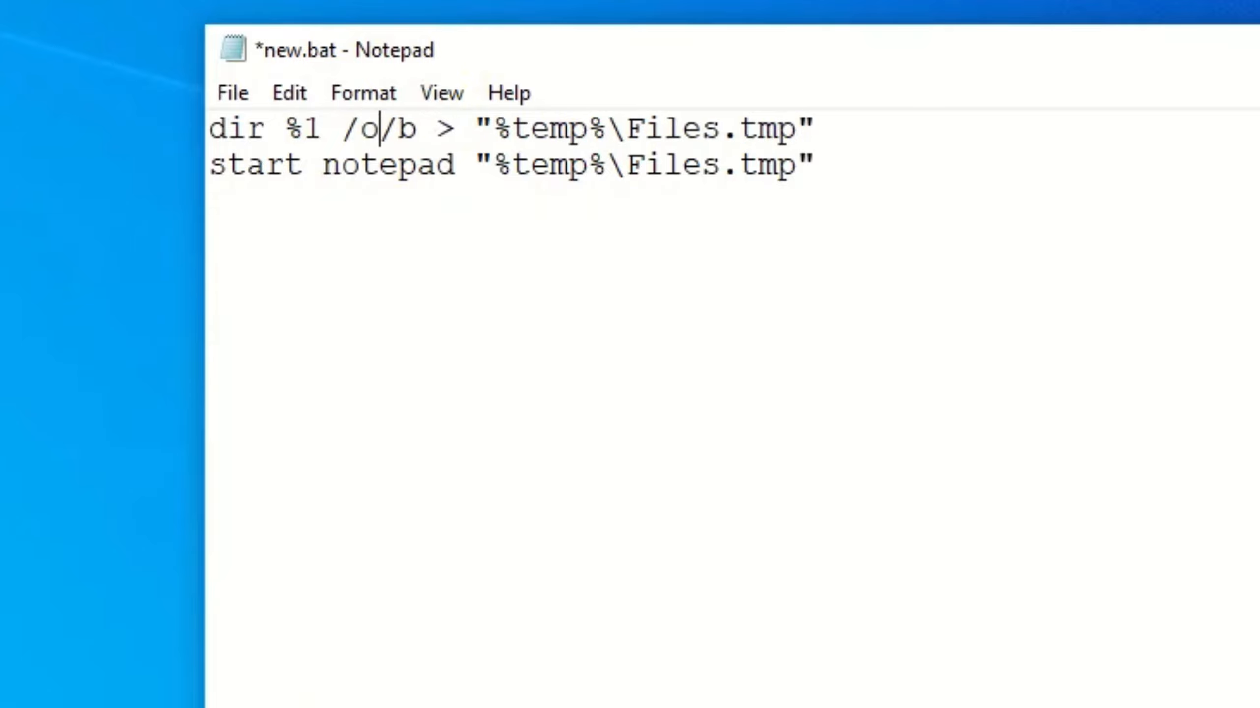
{"action": "type", "text": "gn"}
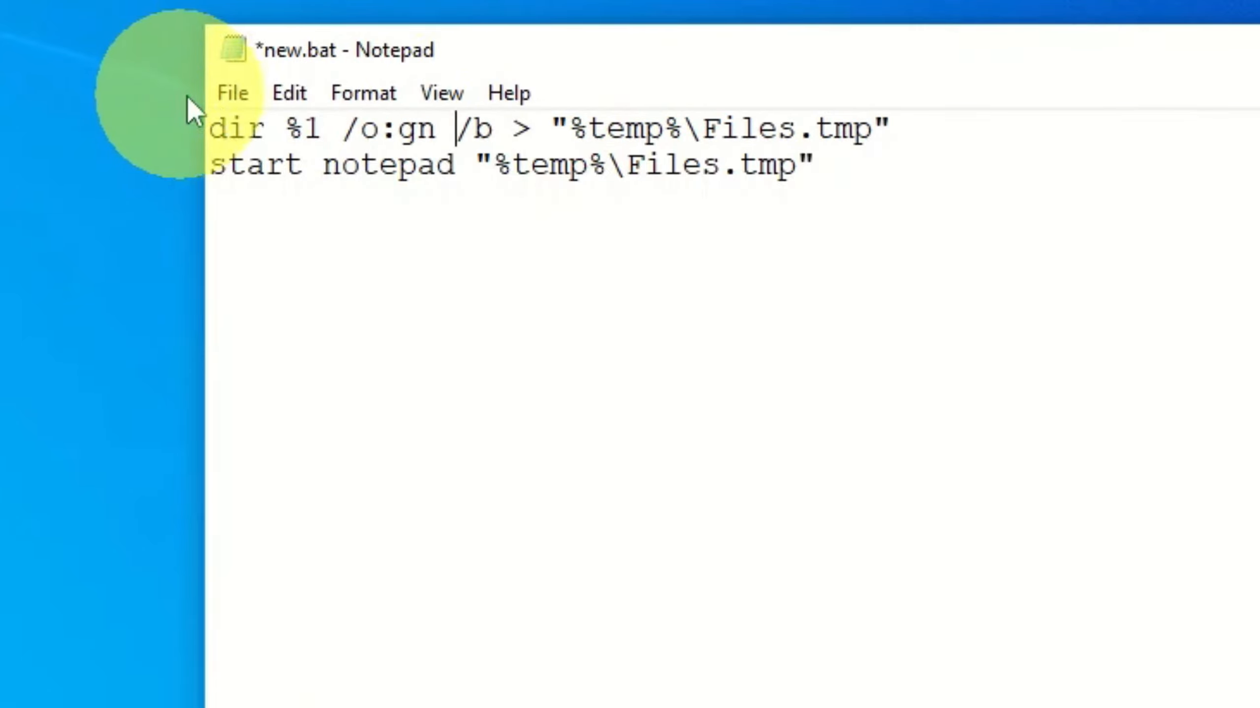
{"action": "left_click", "coordinate": [227, 99]}
{"action": "left_click", "coordinate": [279, 240]}
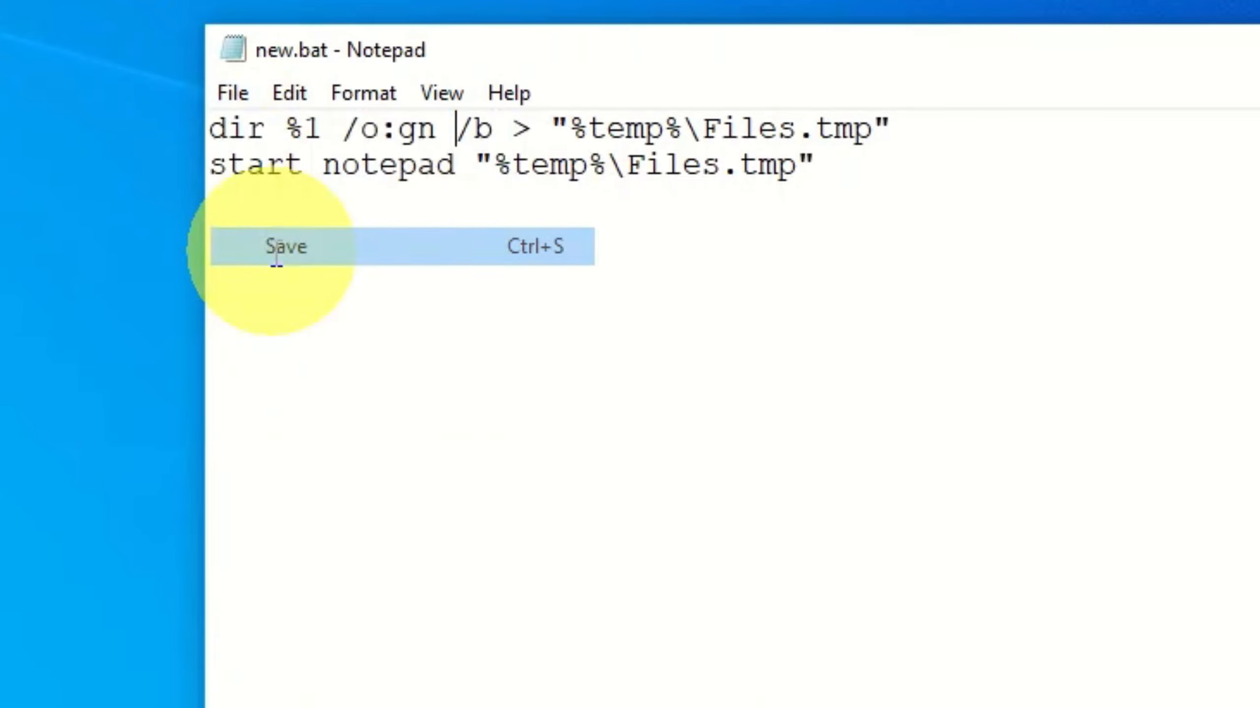
{"action": "left_click", "coordinate": [1257, 52]}
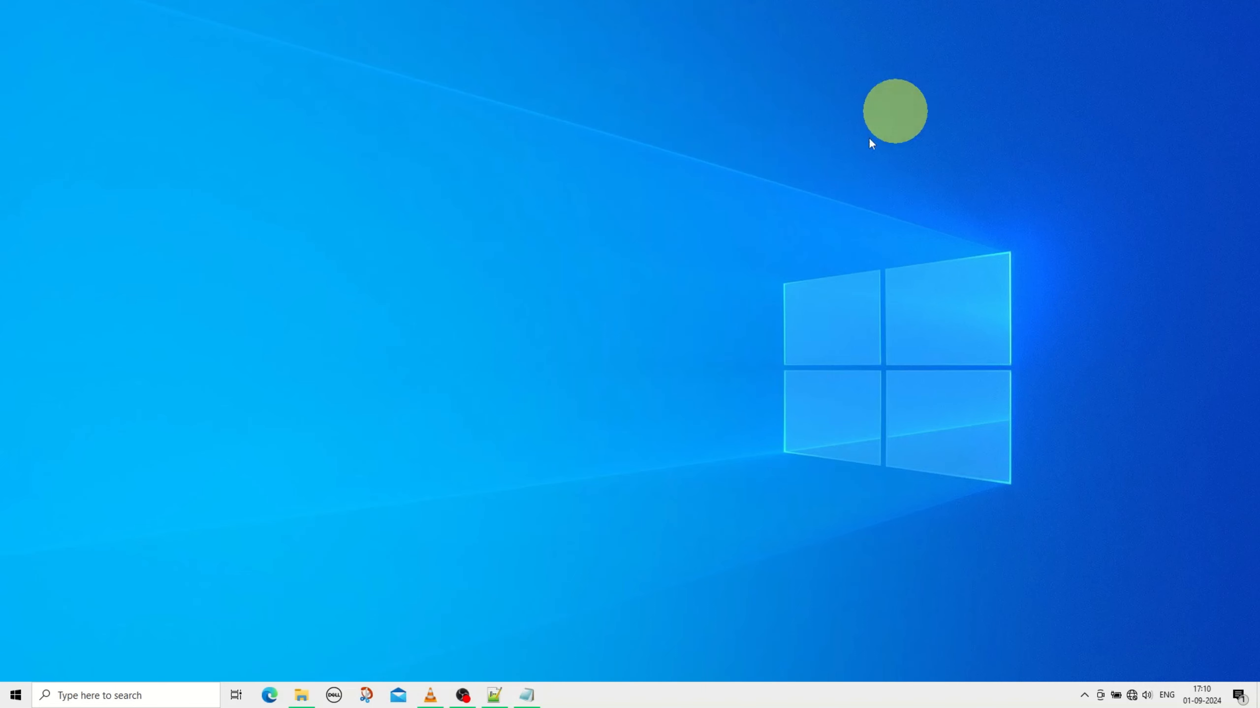
Step: Switch to the New folder, run "Get List into Notepad" to check the list's sort order, and return to new.bat in Notepad
{"action": "left_click", "coordinate": [302, 697]}
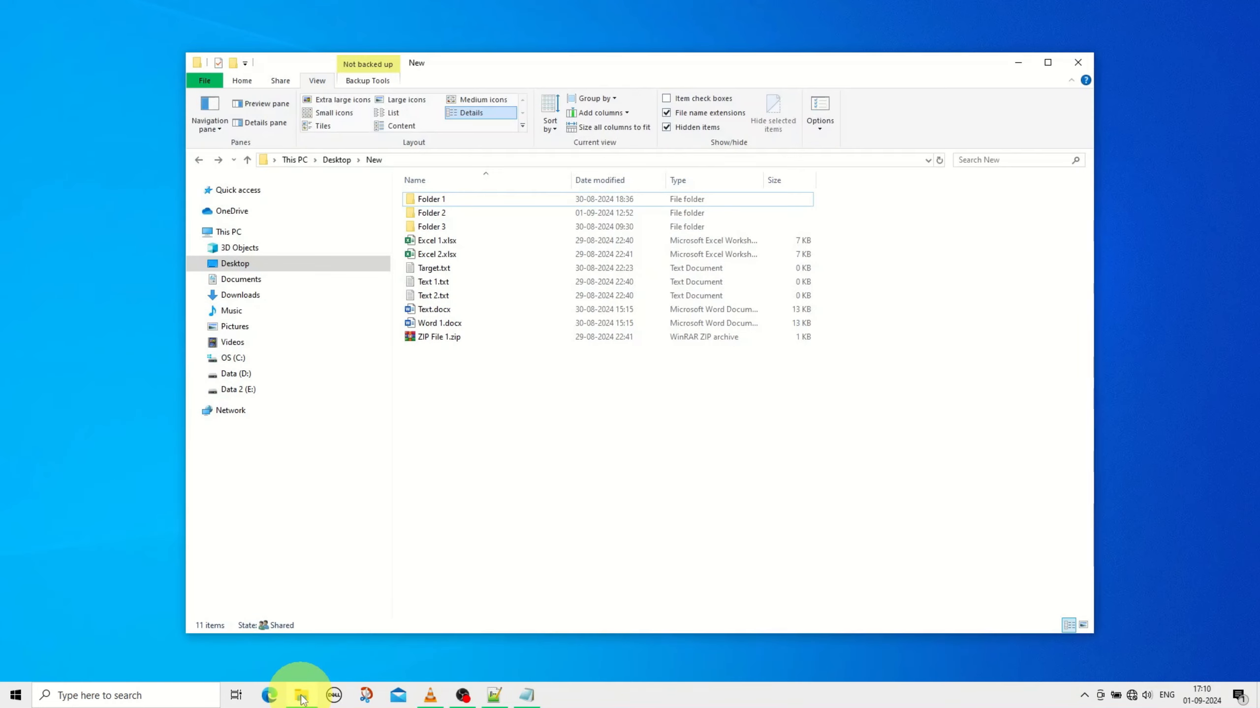
{"action": "right_click", "coordinate": [569, 413]}
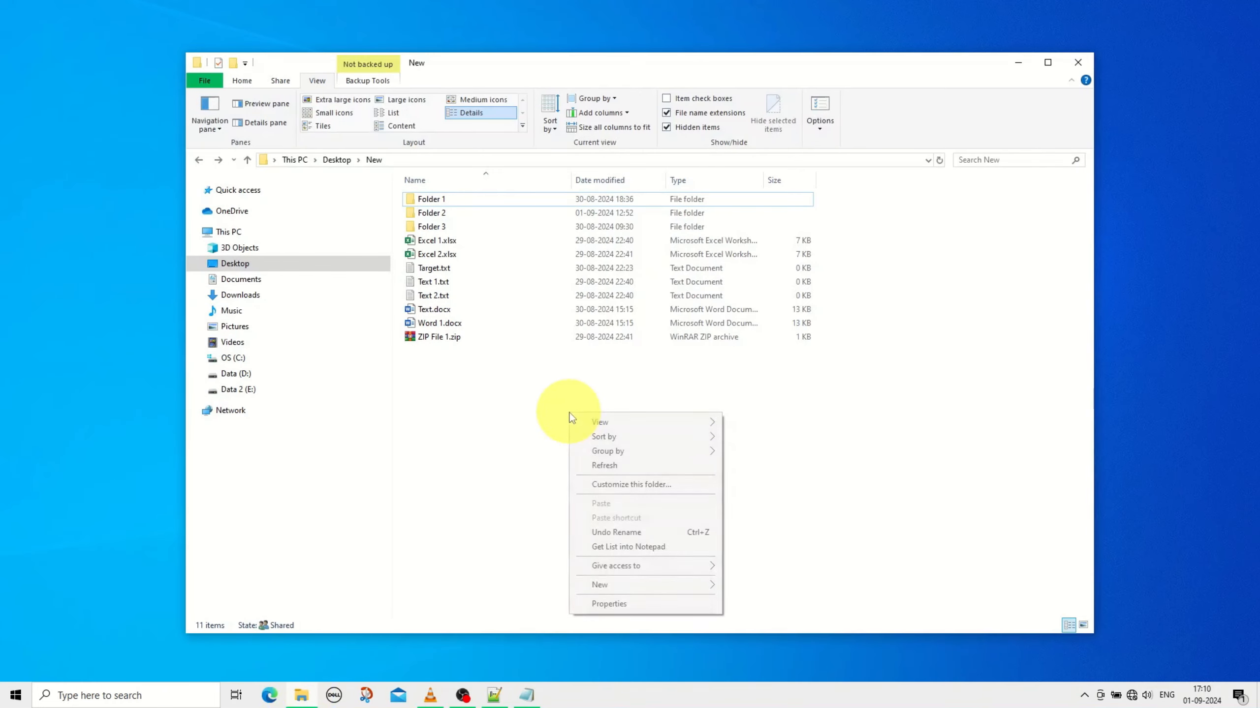
{"action": "left_click", "coordinate": [616, 547]}
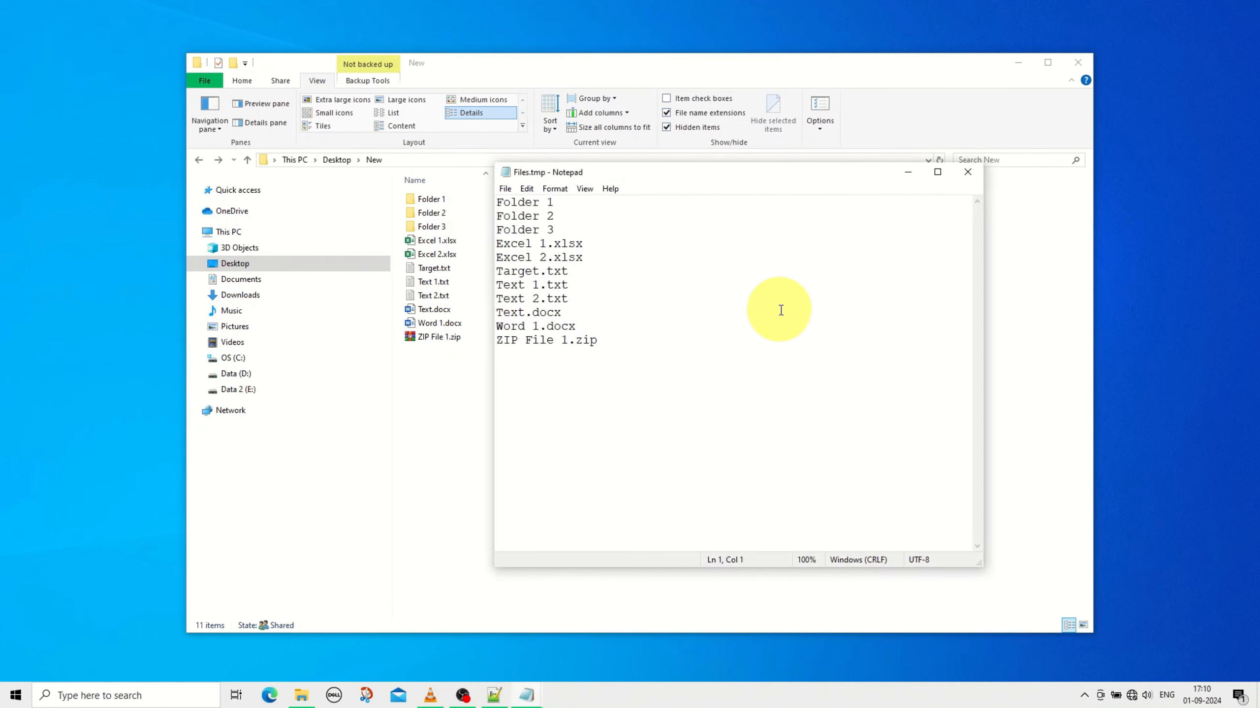
{"action": "left_click", "coordinate": [524, 693]}
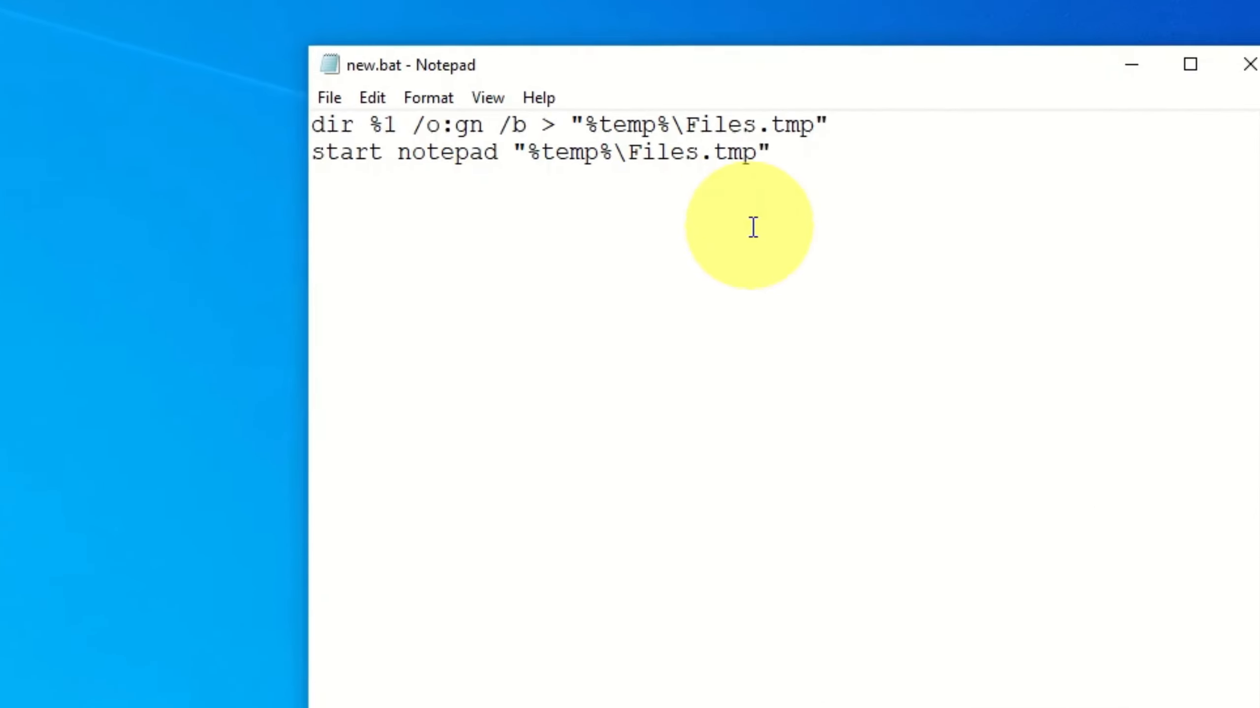
Step: Insert the /a:d switch before /b in the dir command of new.bat and save the file
{"action": "type", "text": "/a"}
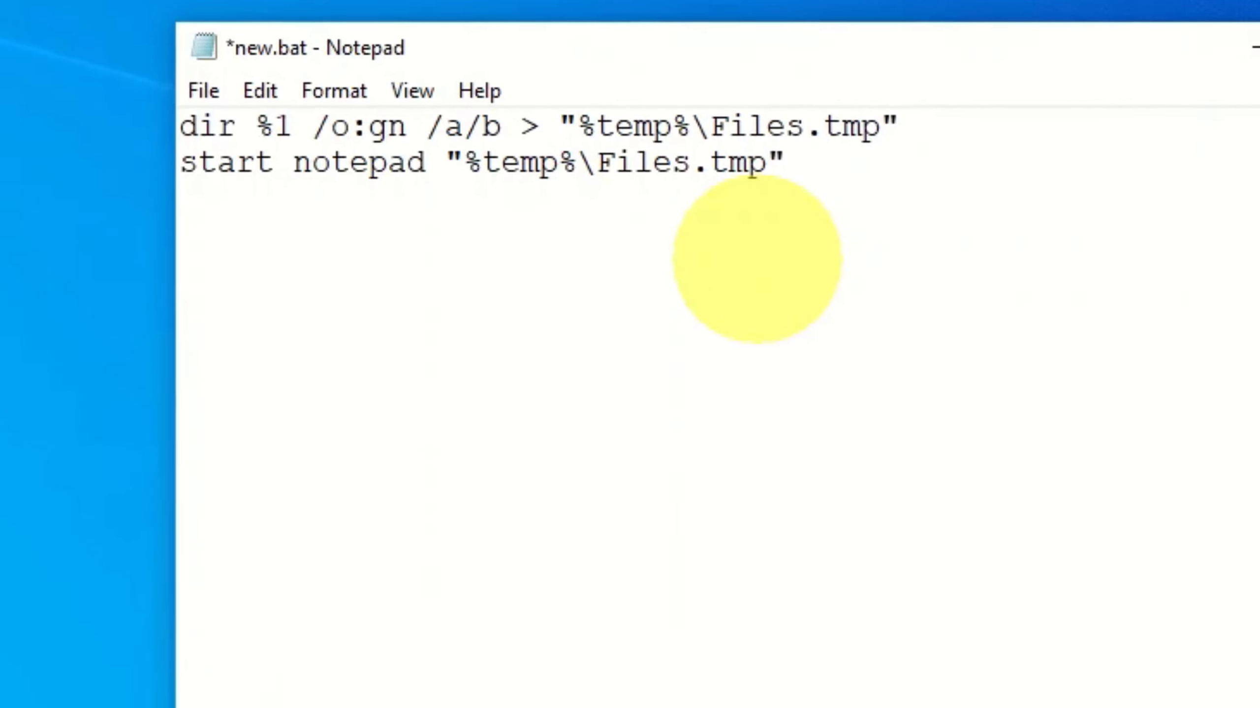
{"action": "type", "text": ":d"}
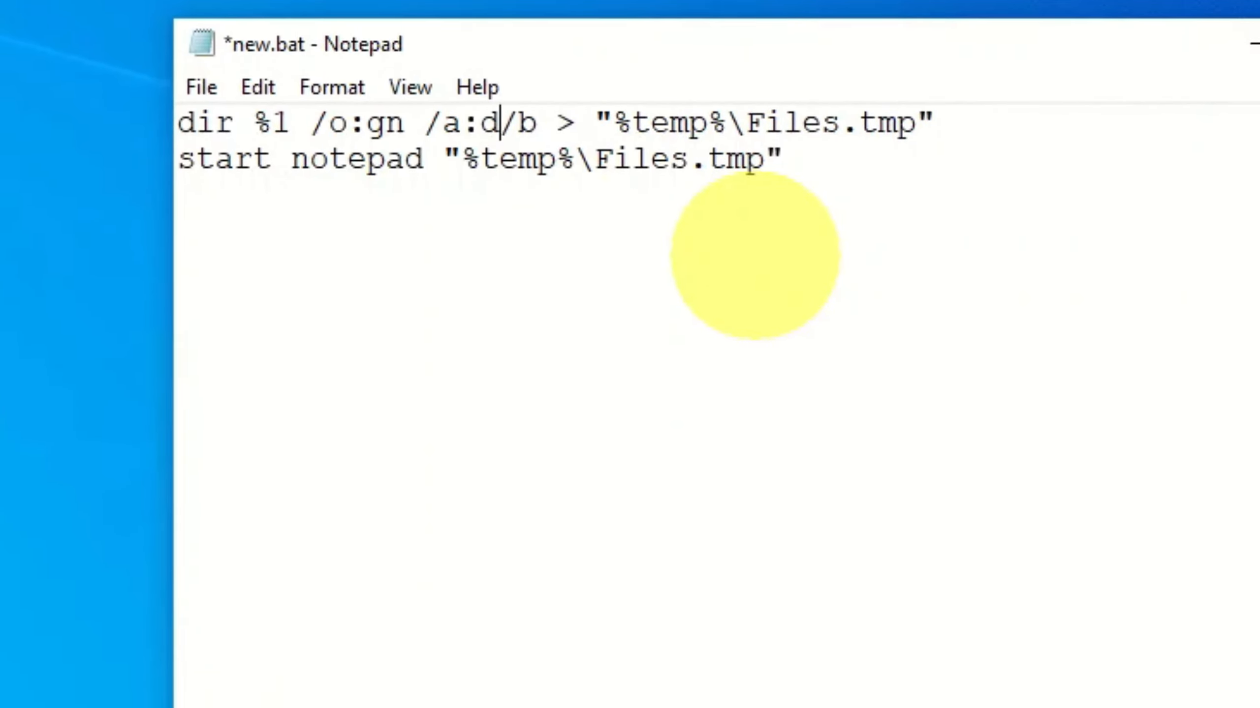
{"action": "left_click", "coordinate": [205, 97]}
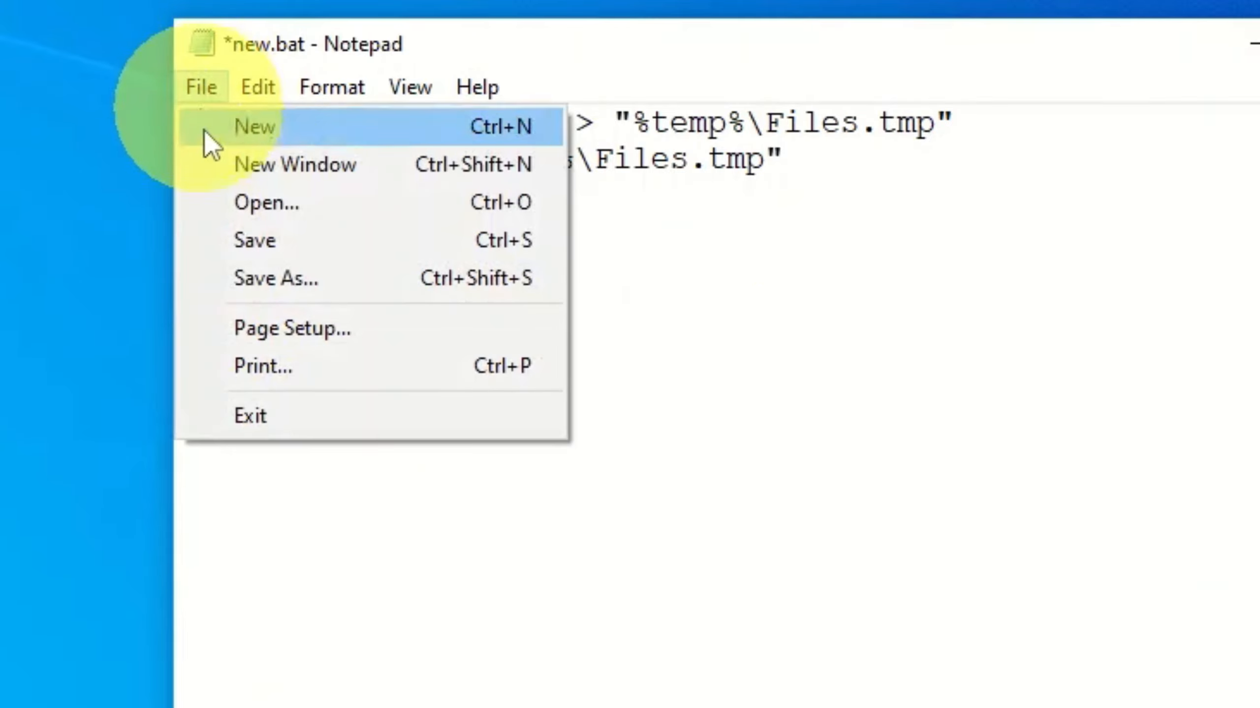
{"action": "left_click", "coordinate": [233, 250]}
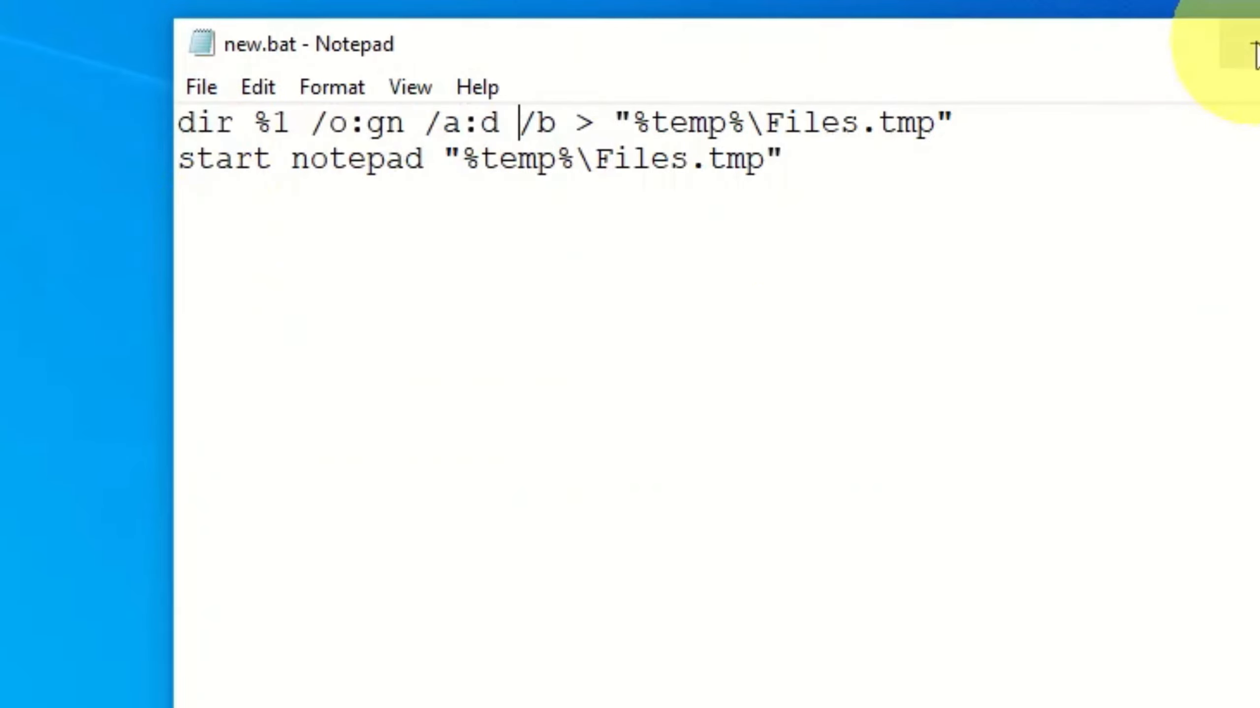
Step: Switch to the New folder, run "Get List into Notepad" to check which items the /a:d switch lists, and close the list
{"action": "left_click", "coordinate": [1255, 44]}
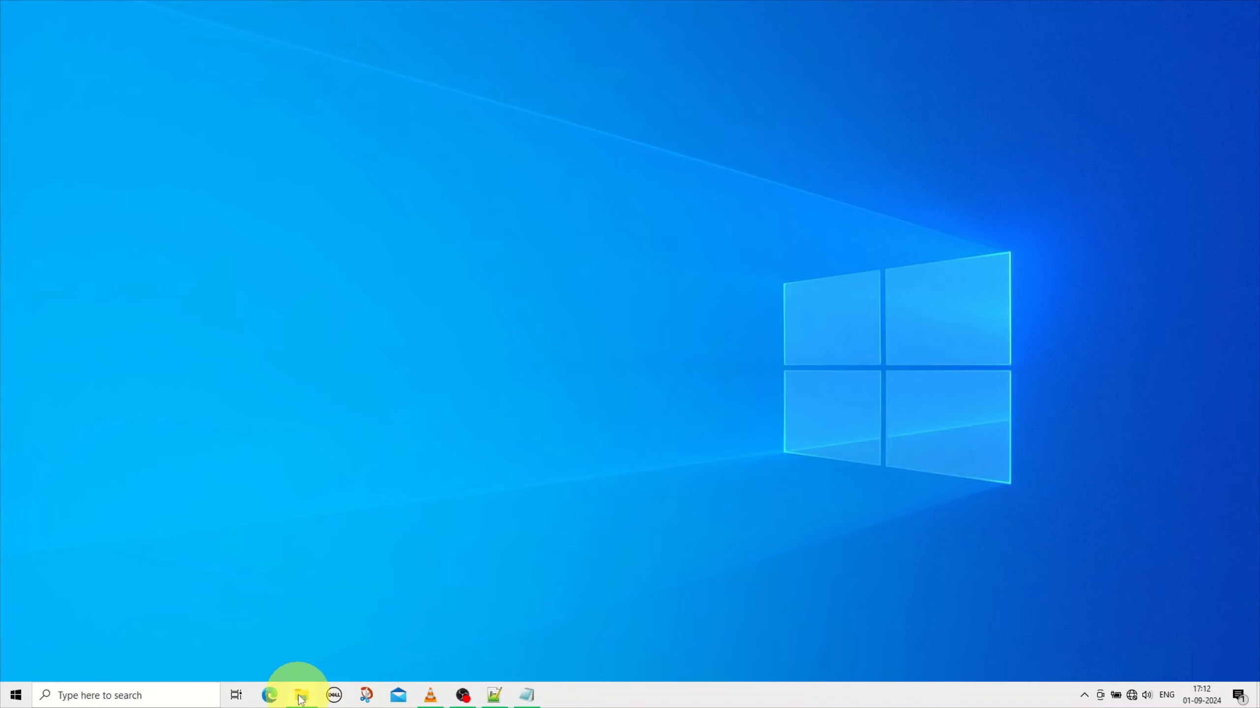
{"action": "left_click", "coordinate": [300, 697]}
{"action": "right_click", "coordinate": [760, 393]}
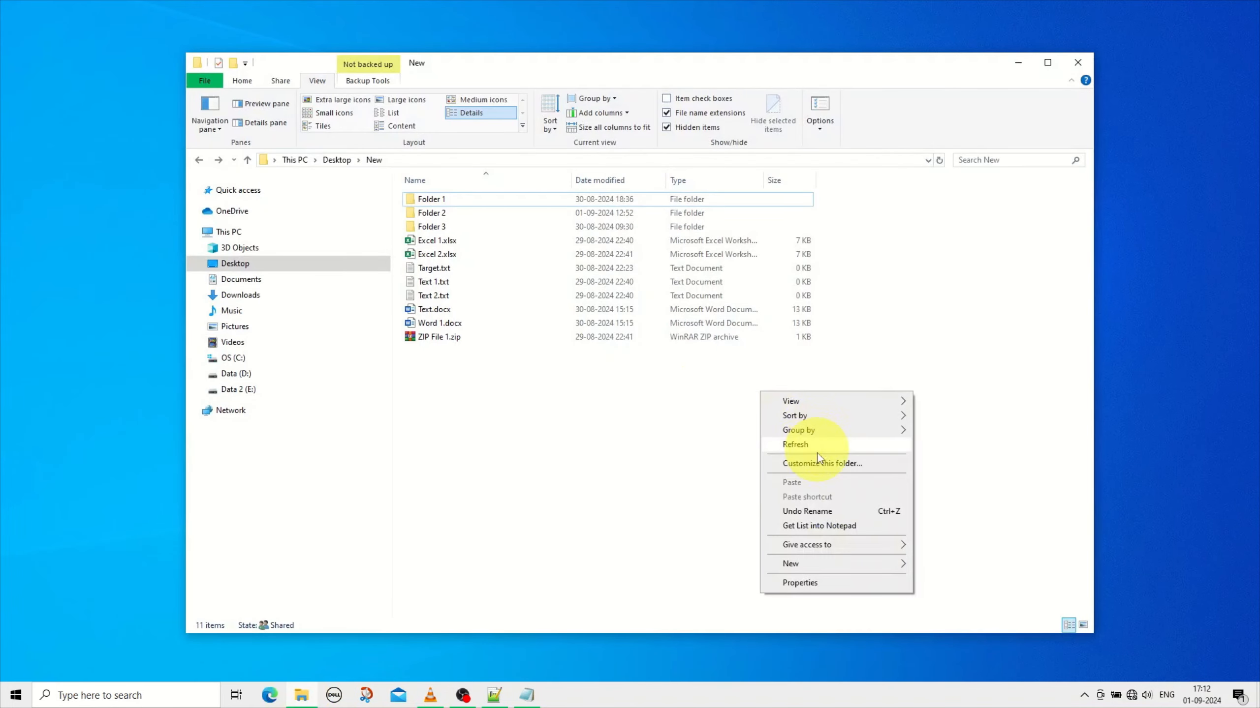
{"action": "left_click", "coordinate": [802, 526]}
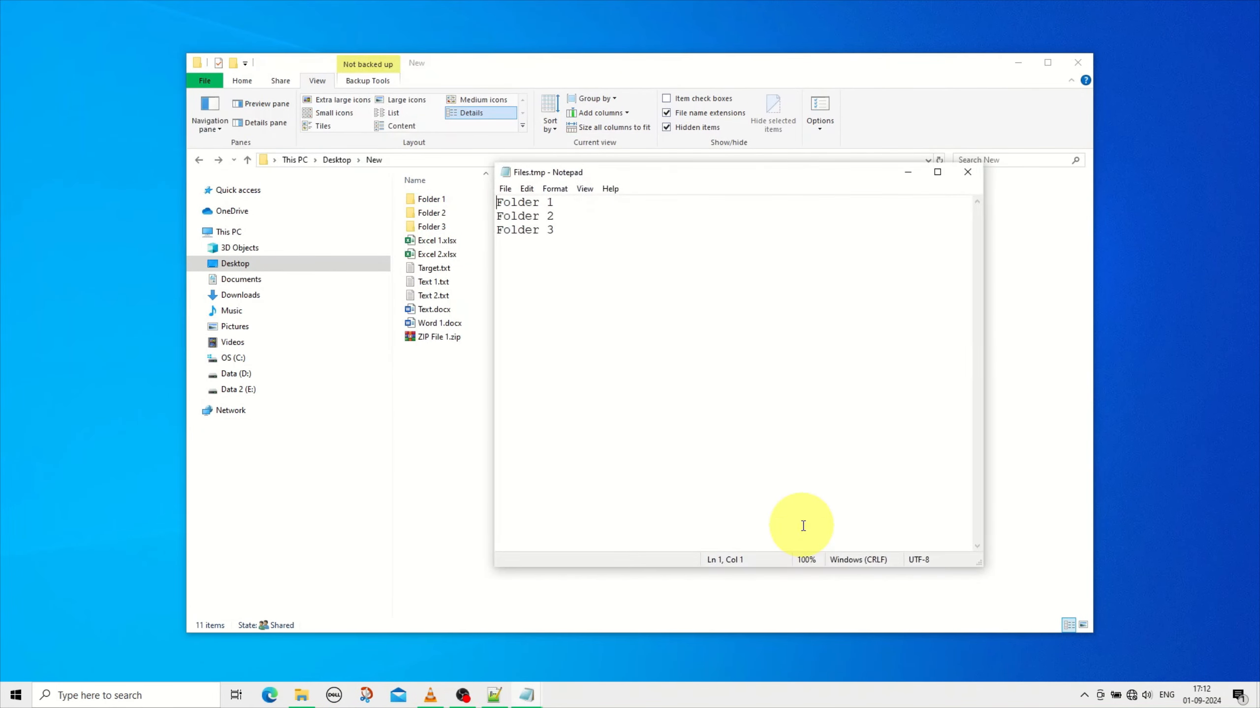
{"action": "left_click", "coordinate": [967, 172]}
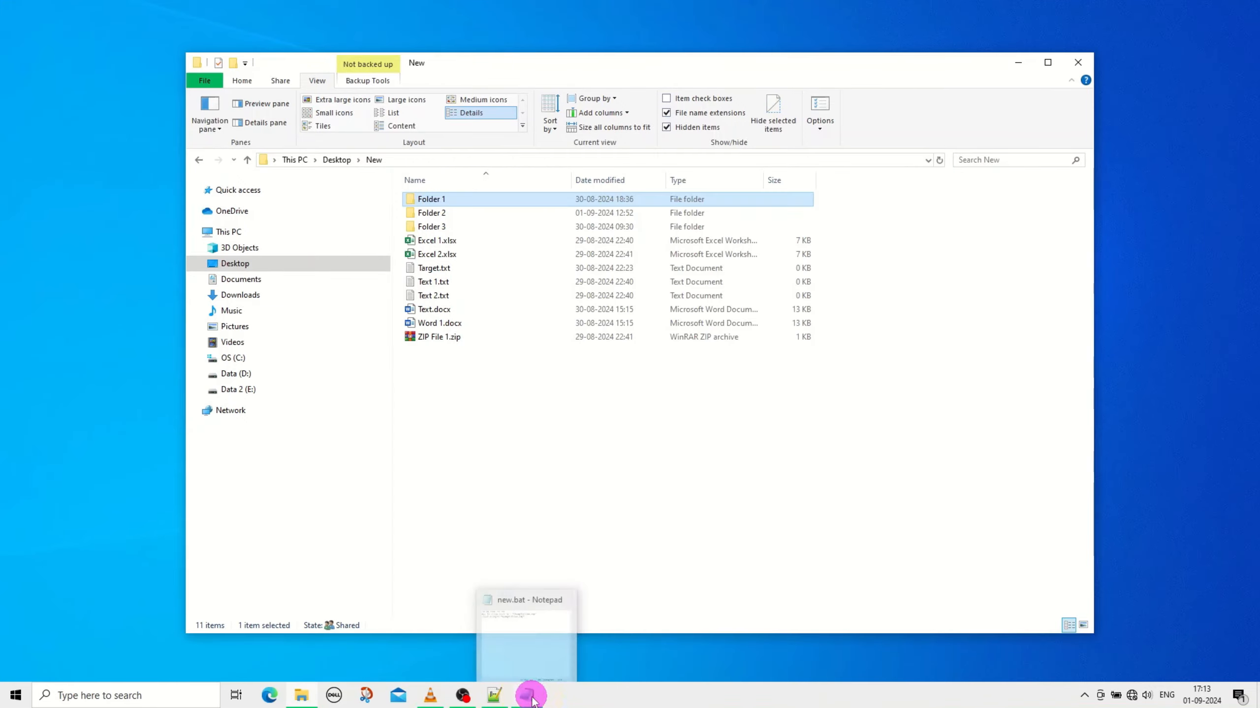
Step: Return to new.bat in Notepad, change the /a:d switch to /a:-d, and save the file
{"action": "left_click", "coordinate": [527, 696]}
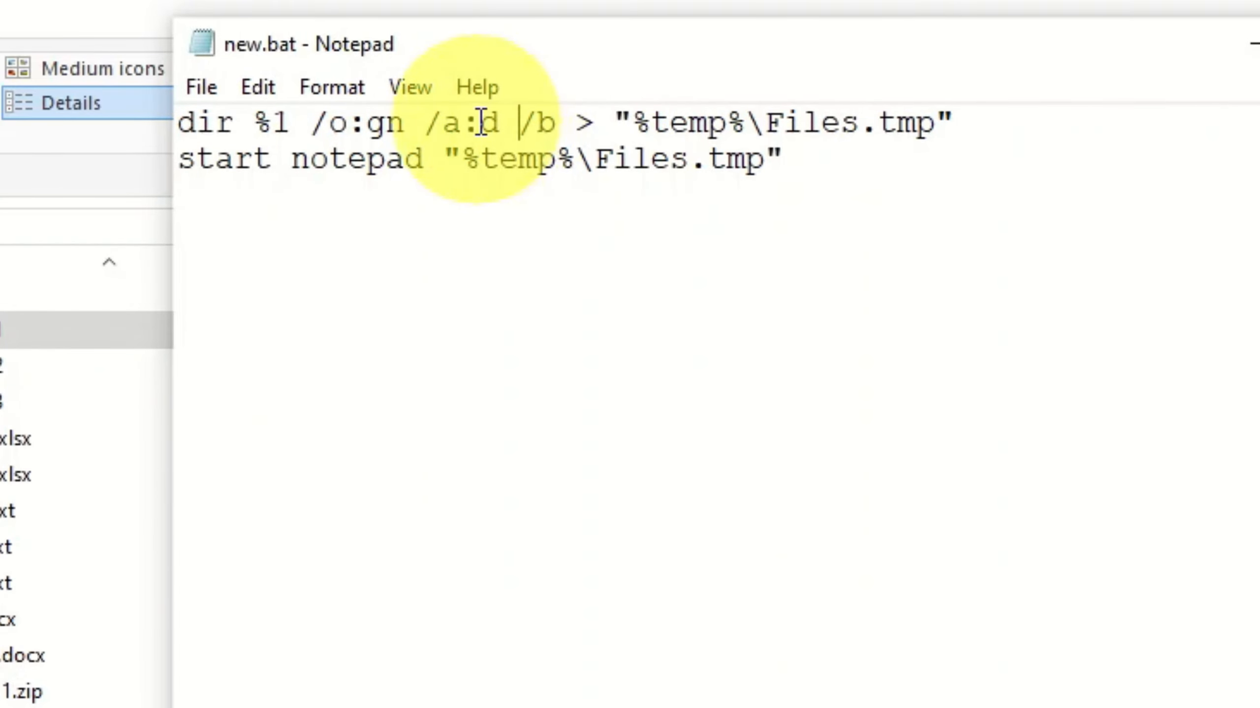
{"action": "type", "text": "-"}
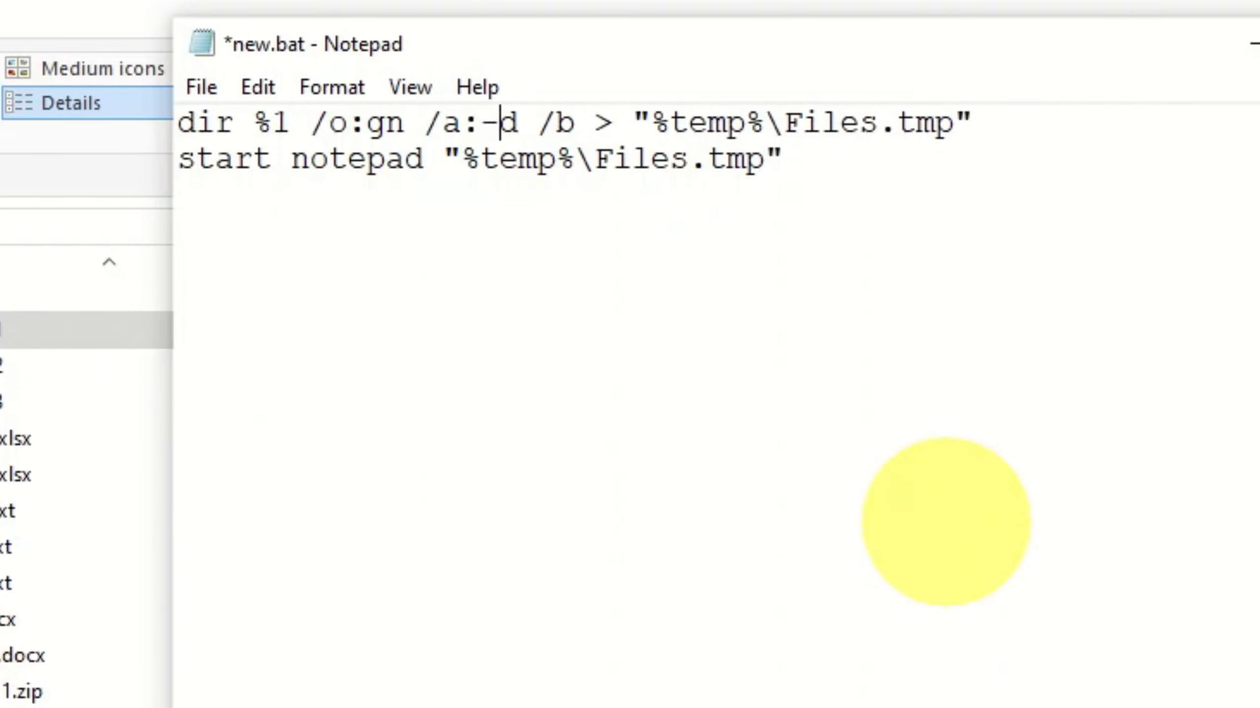
{"action": "left_click", "coordinate": [206, 86]}
{"action": "left_click", "coordinate": [253, 239]}
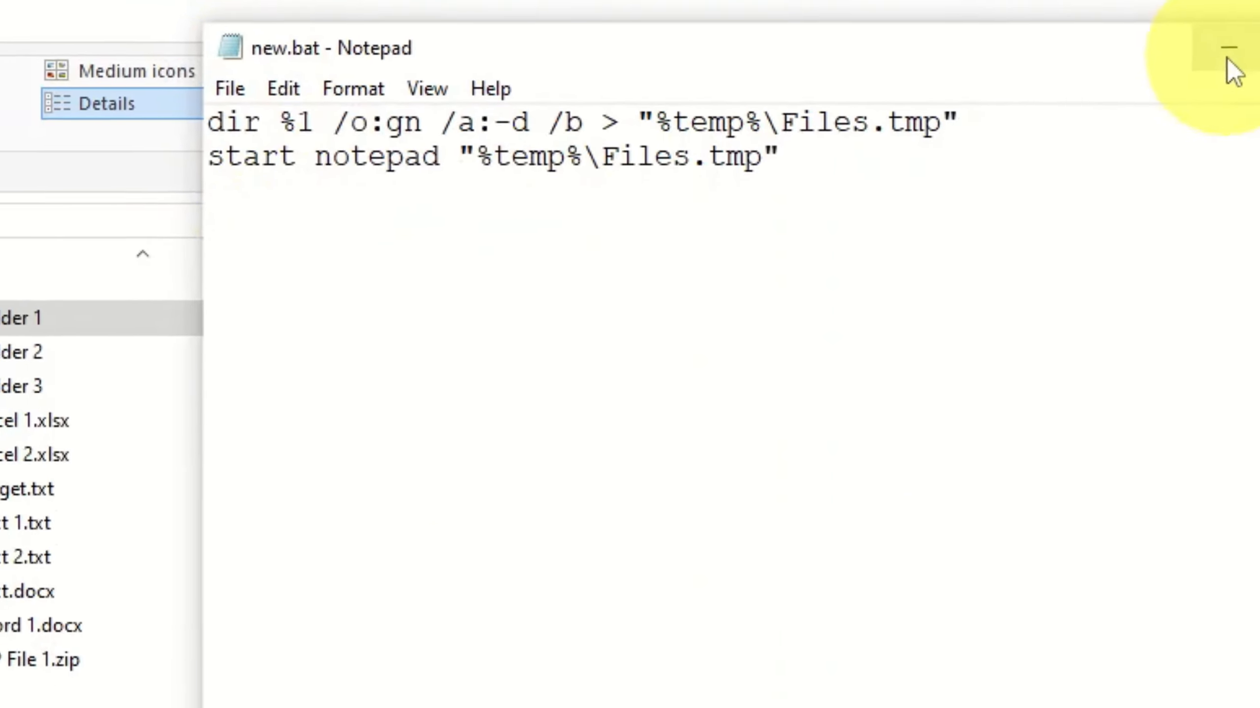
Step: Run "Get List into Notepad" in the New folder to check the /a:-d listing, and close the list
{"action": "left_click", "coordinate": [1253, 43]}
{"action": "right_click", "coordinate": [545, 591]}
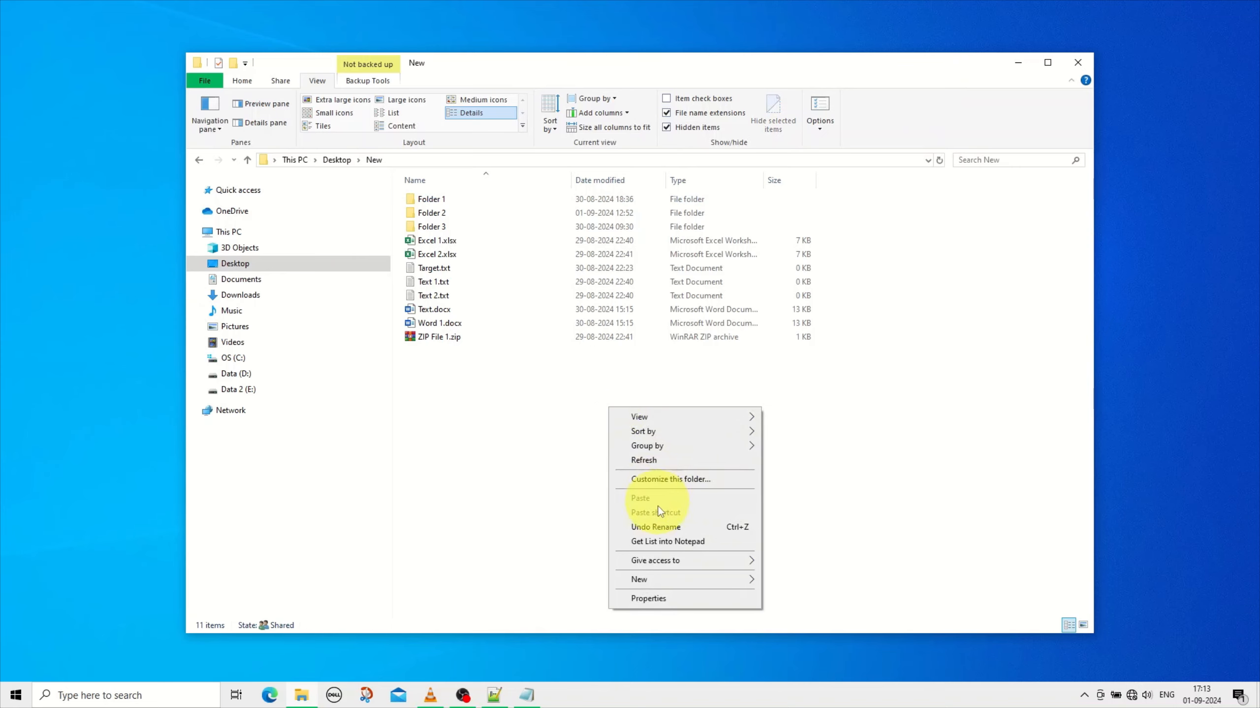
{"action": "left_click", "coordinate": [703, 542]}
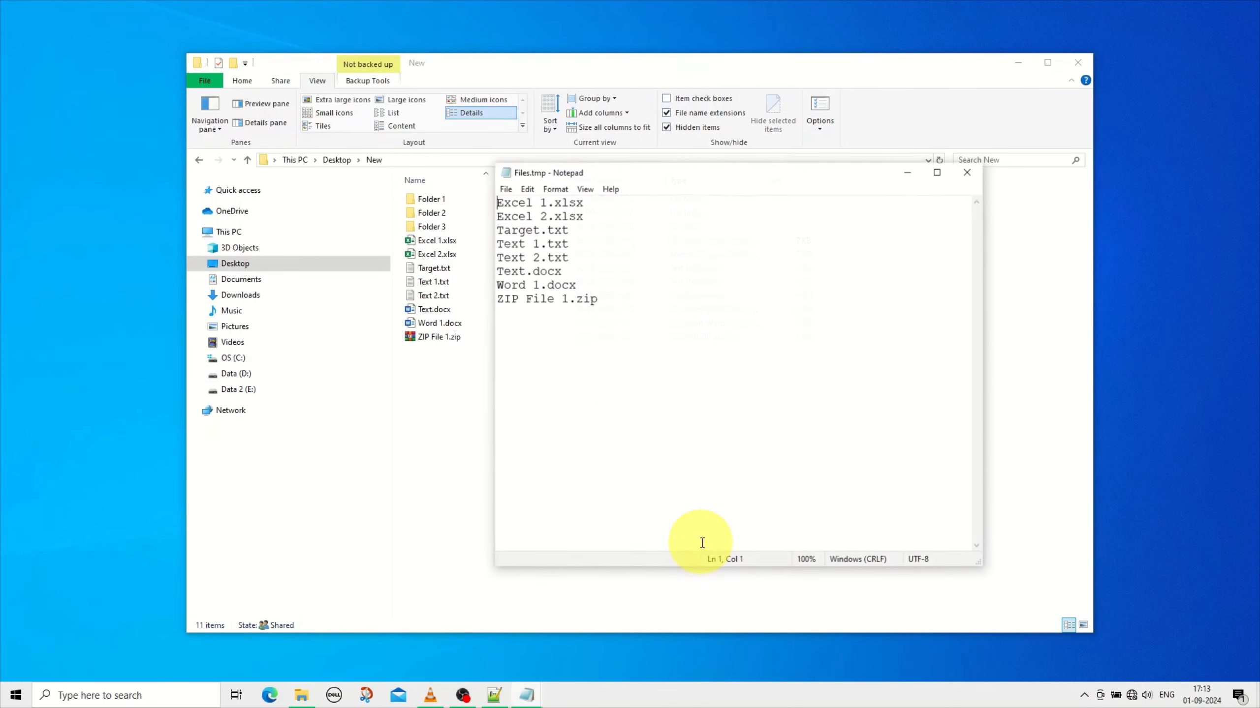
{"action": "key", "text": "alt+F4"}
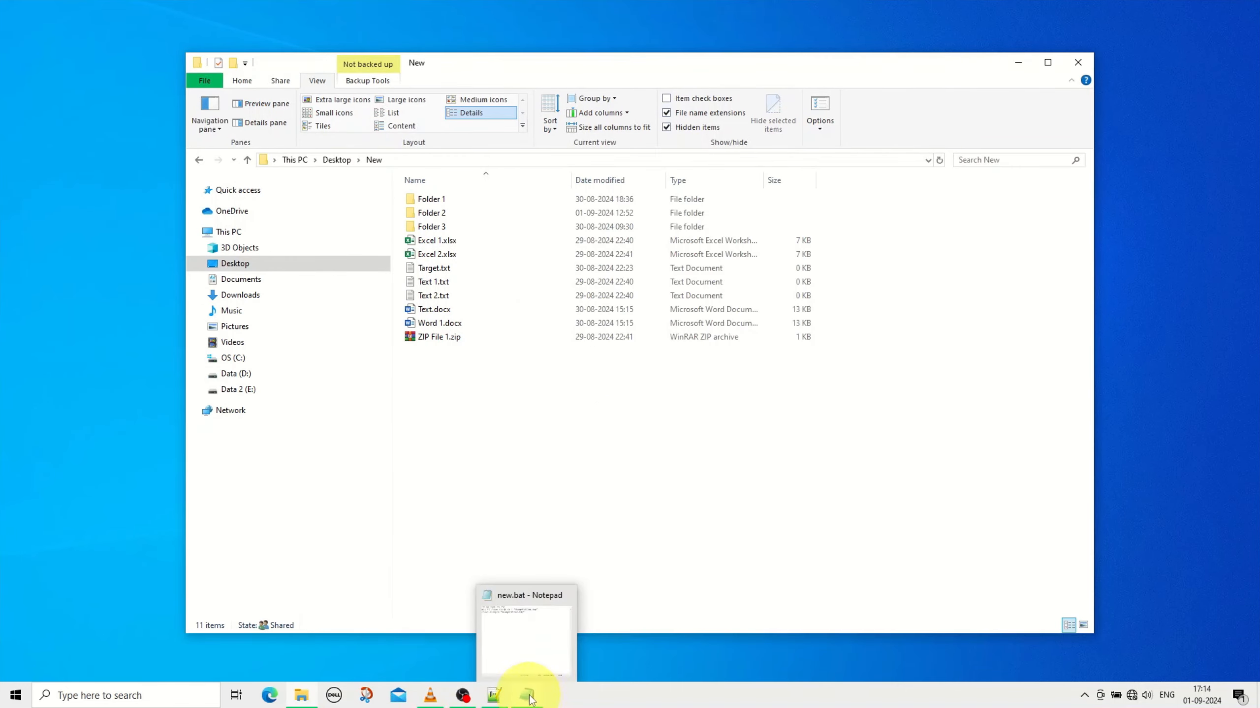
Step: Switch to new.bat in Notepad, insert the /s switch before /a:-d in the dir command, and save the file
{"action": "left_click", "coordinate": [528, 694]}
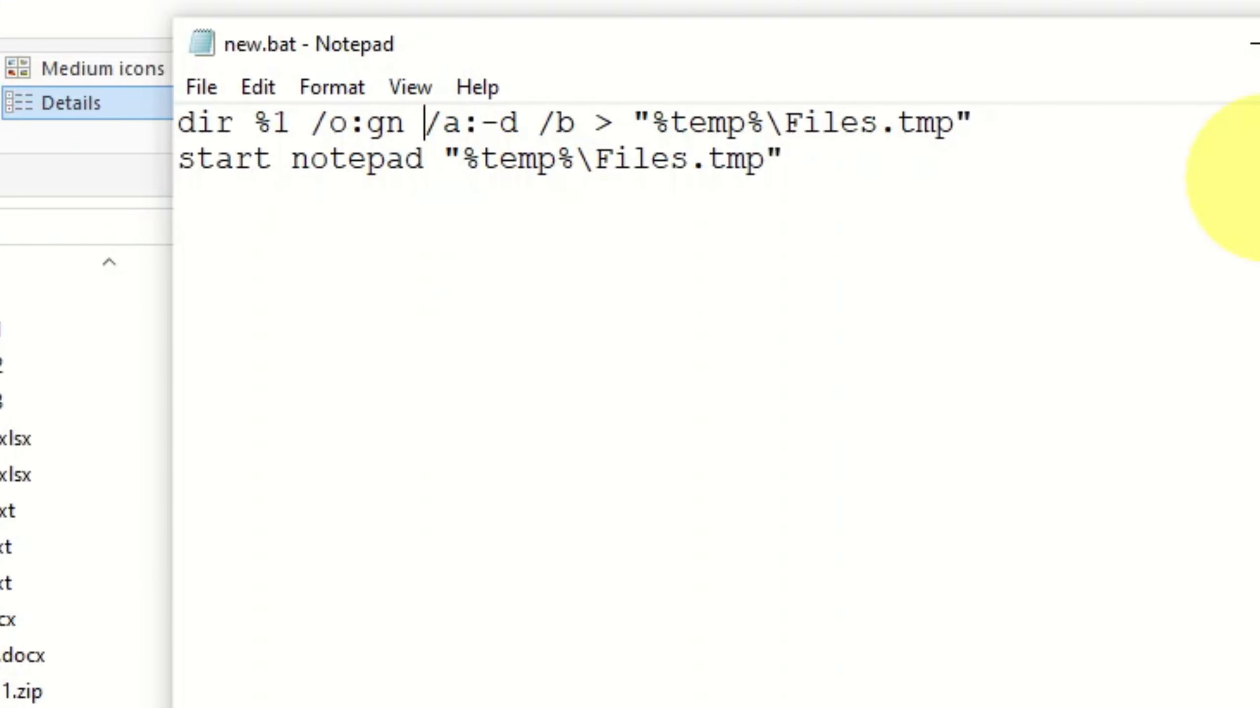
{"action": "type", "text": "/s"}
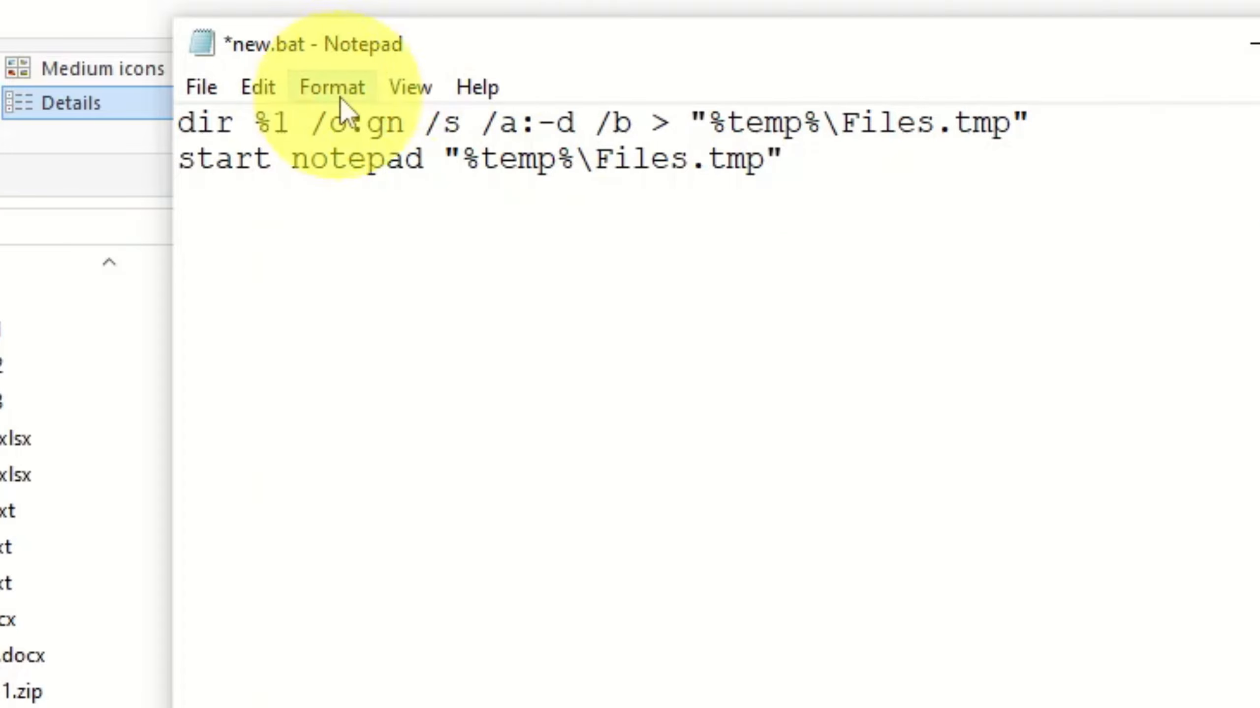
{"action": "left_click", "coordinate": [202, 87]}
{"action": "left_click", "coordinate": [251, 246]}
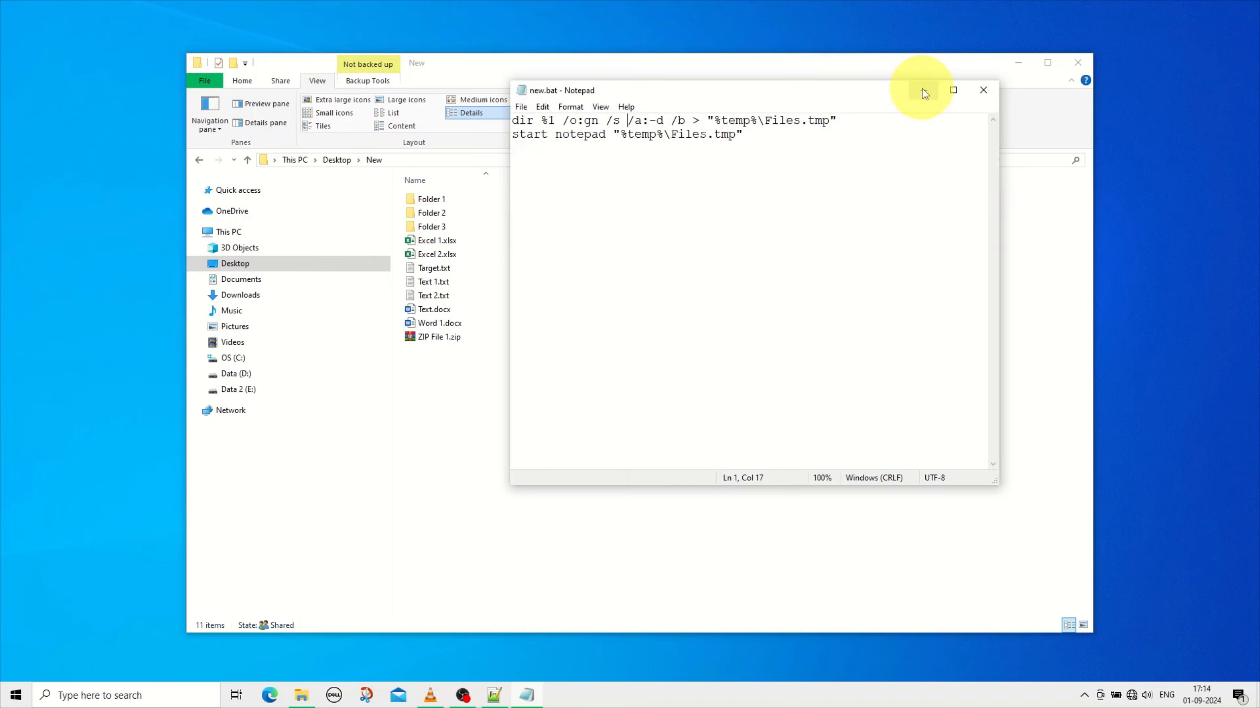
Step: Run "Get List into Notepad" in the New folder to check how /s lists files in subfolders, and close the list
{"action": "left_click", "coordinate": [1064, 71]}
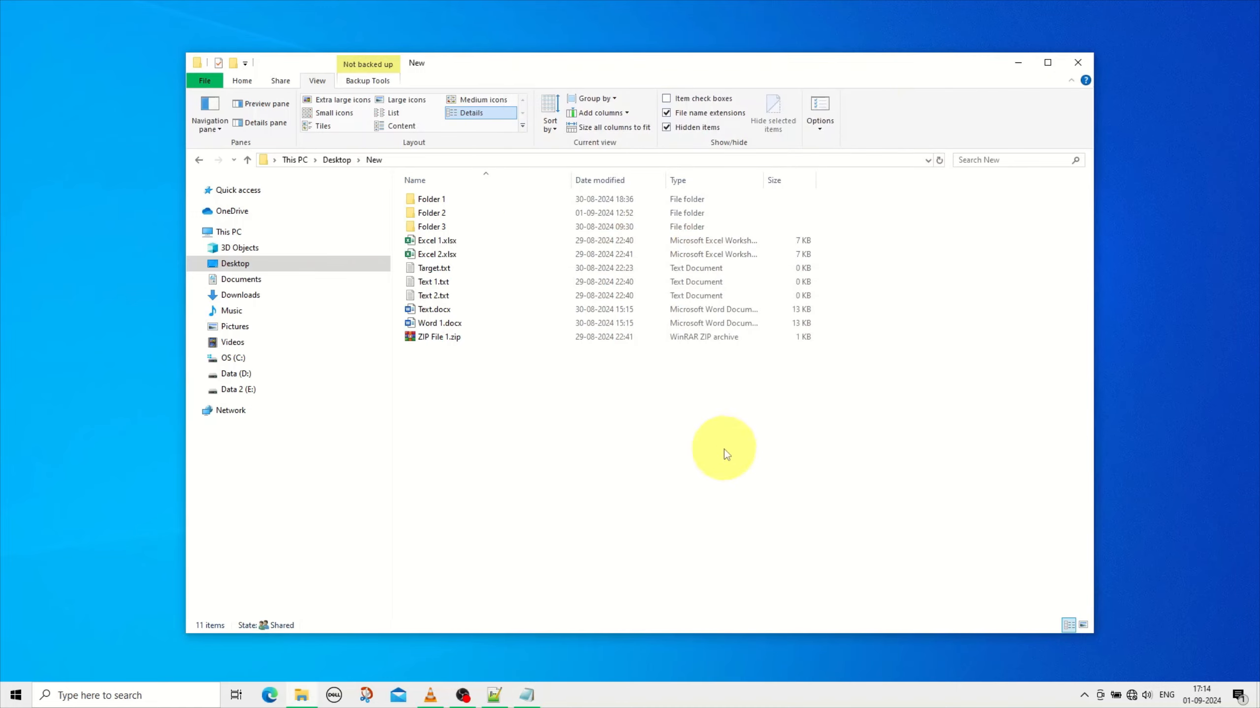
{"action": "right_click", "coordinate": [605, 412]}
{"action": "left_click", "coordinate": [669, 546]}
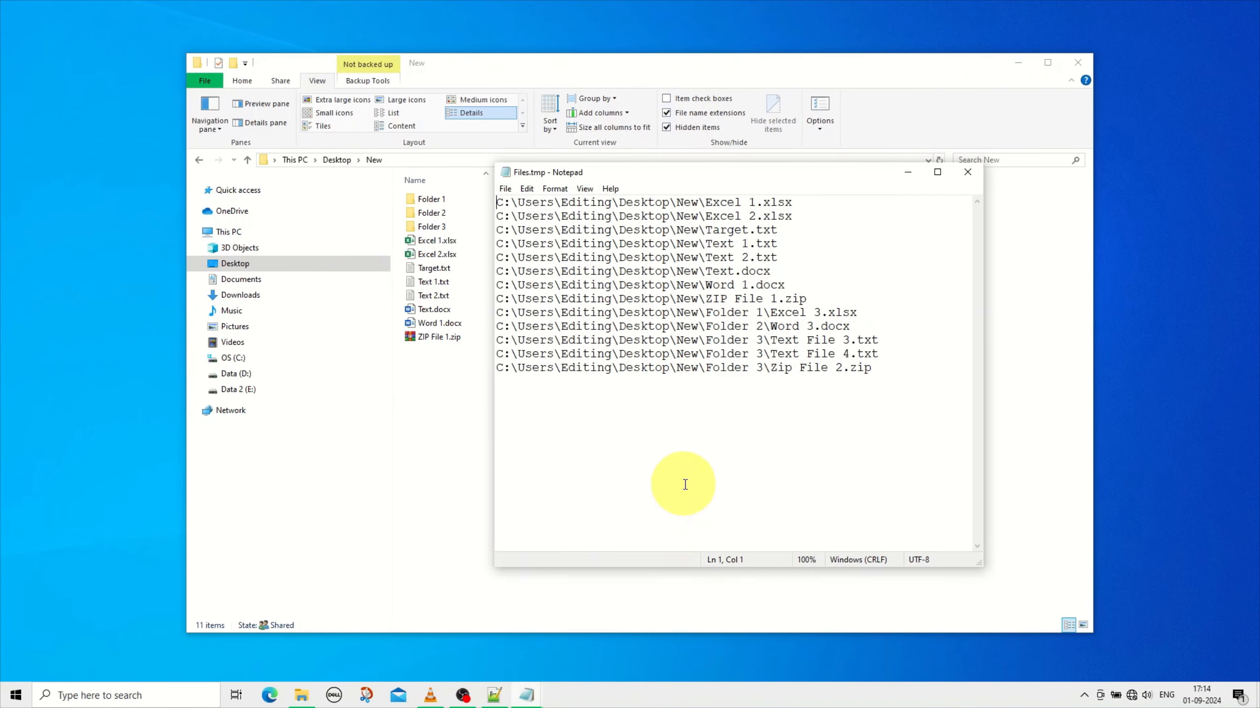
{"action": "left_click", "coordinate": [576, 574]}
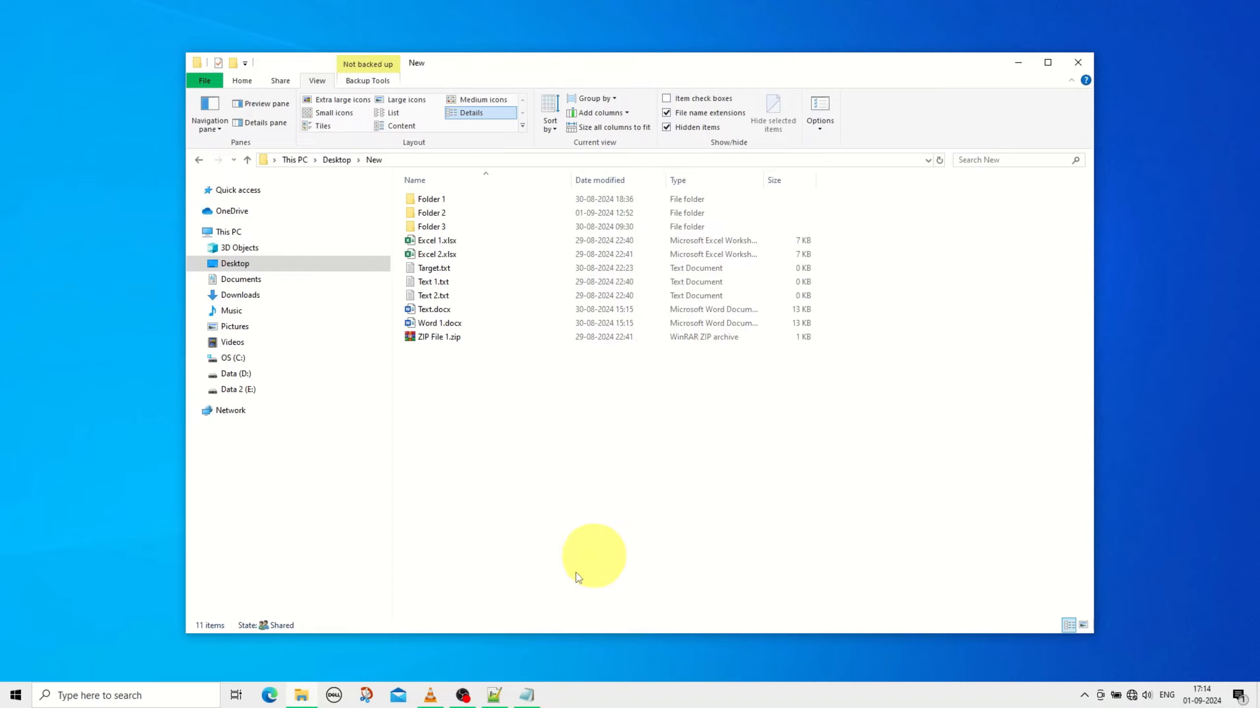
Step: Return to new.bat in Notepad, remove the minus sign so the attribute switch reads /a:d, and save the file
{"action": "left_click", "coordinate": [527, 696]}
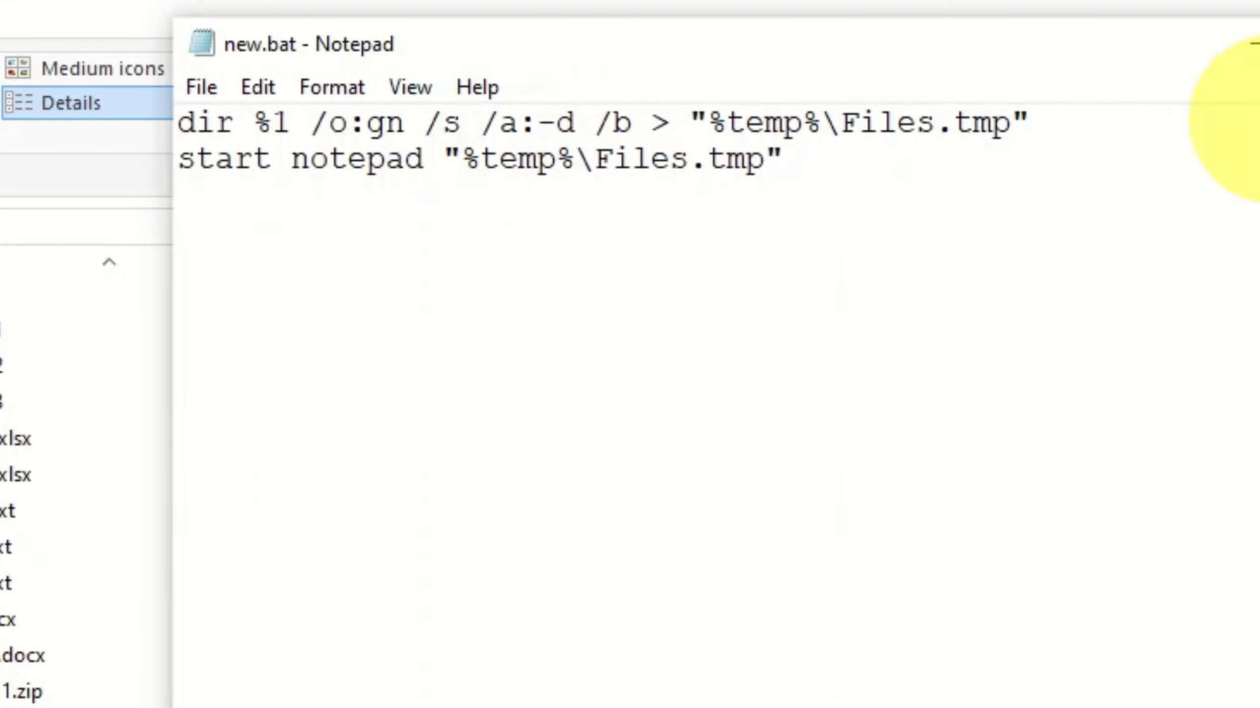
{"action": "key", "text": "Delete"}
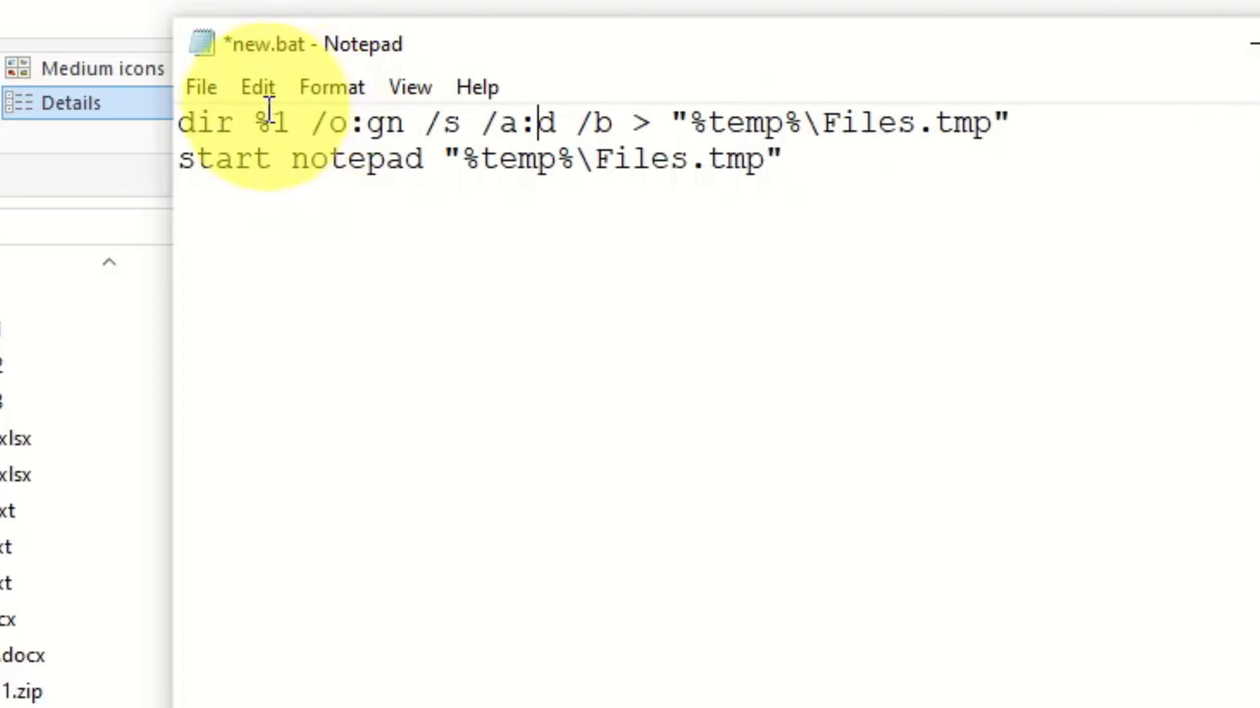
{"action": "left_click", "coordinate": [203, 89]}
{"action": "left_click", "coordinate": [243, 240]}
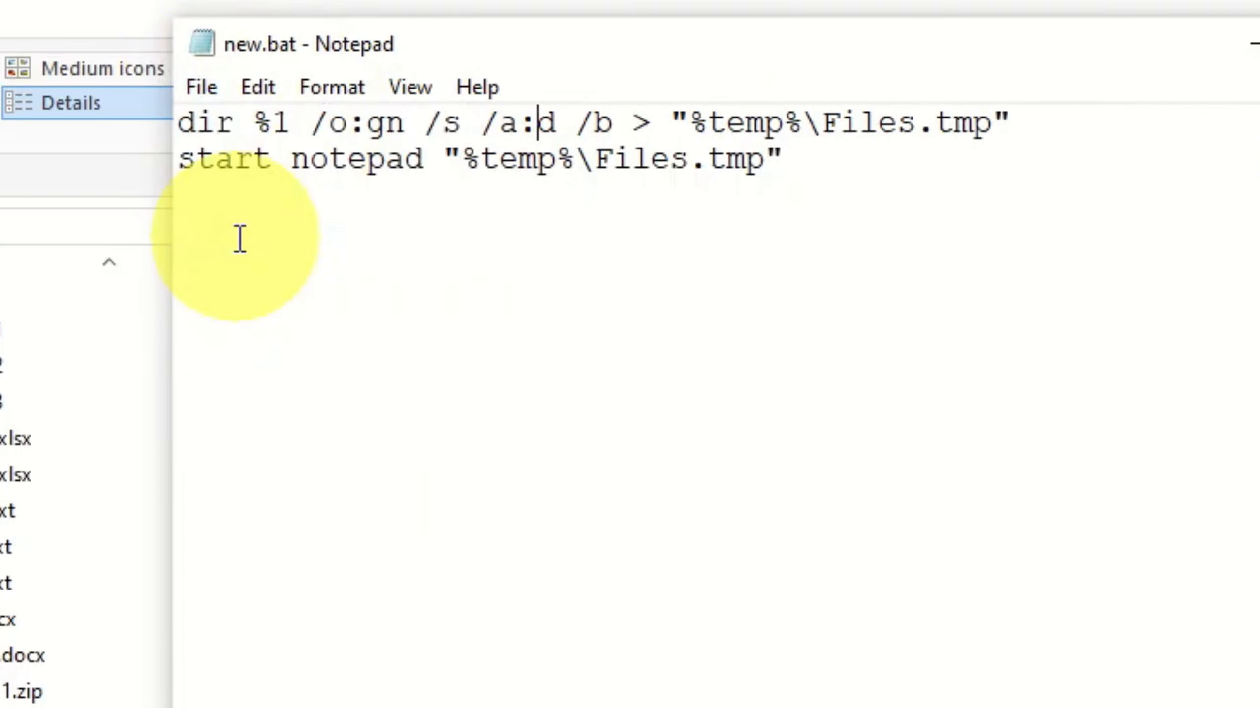
Step: Run "Get List into Notepad" in the New folder to check the listing from /s with /a:d, and close the list
{"action": "right_click", "coordinate": [495, 701]}
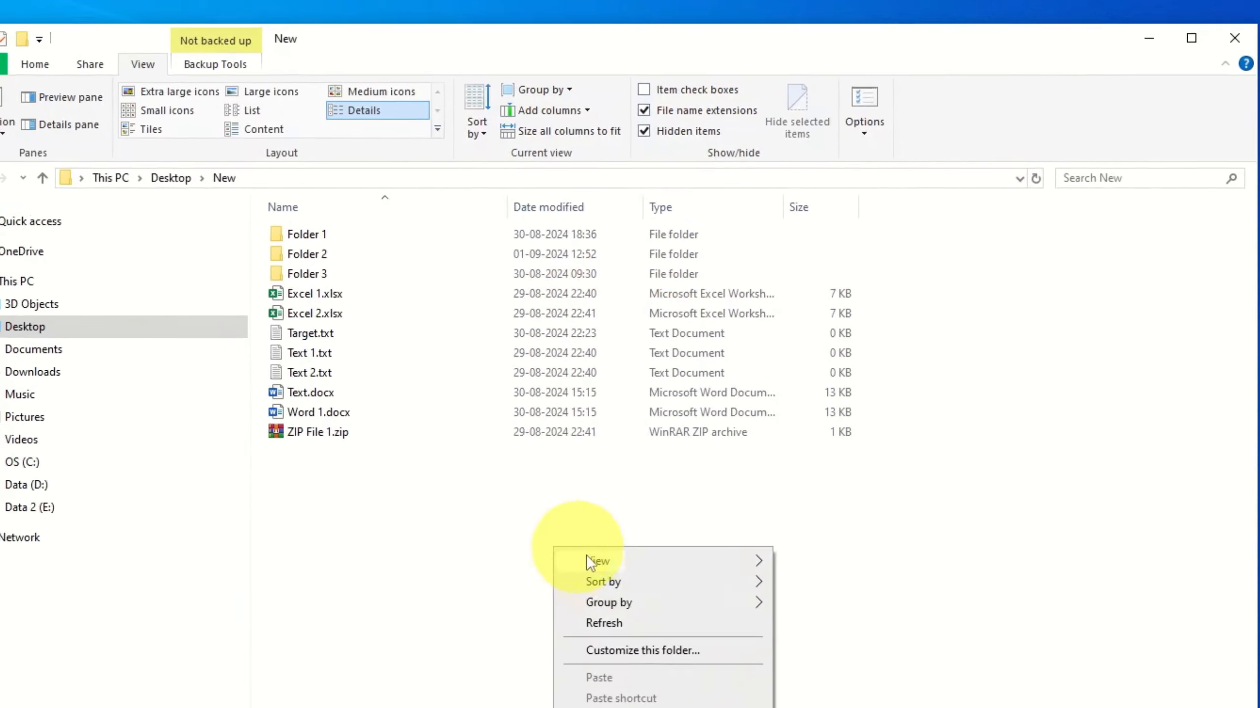
{"action": "left_click", "coordinate": [664, 553]}
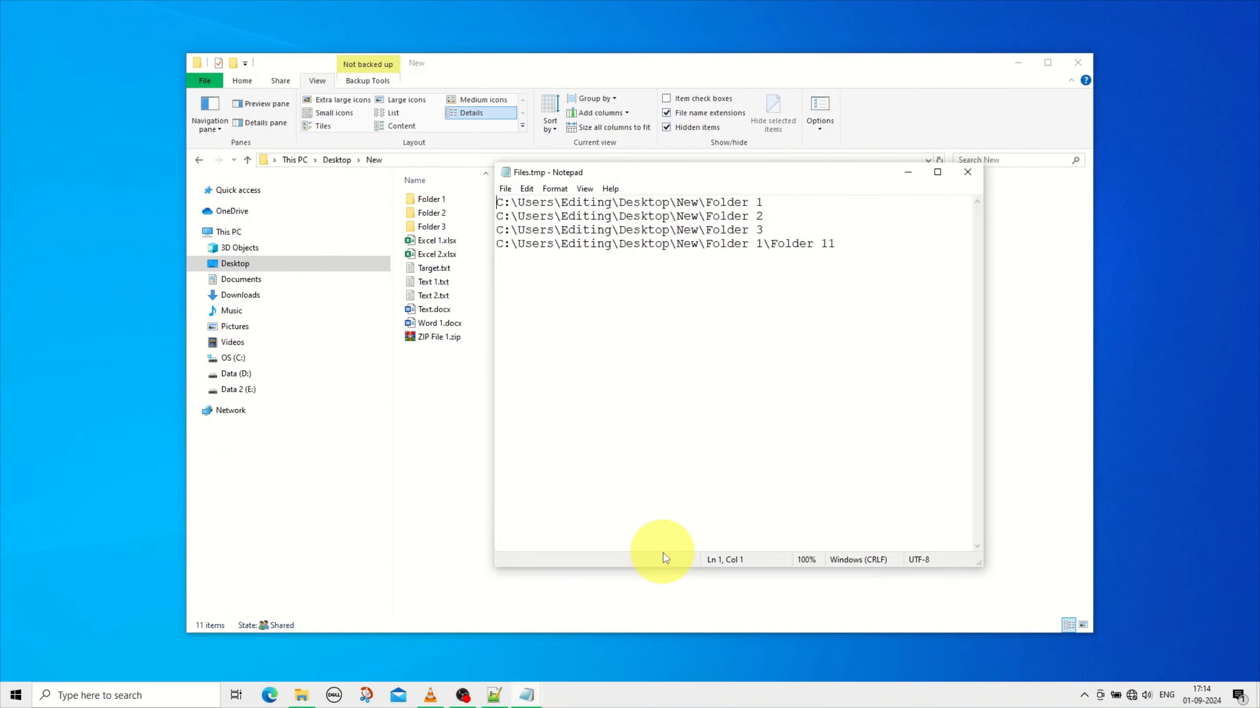
{"action": "left_click", "coordinate": [967, 172]}
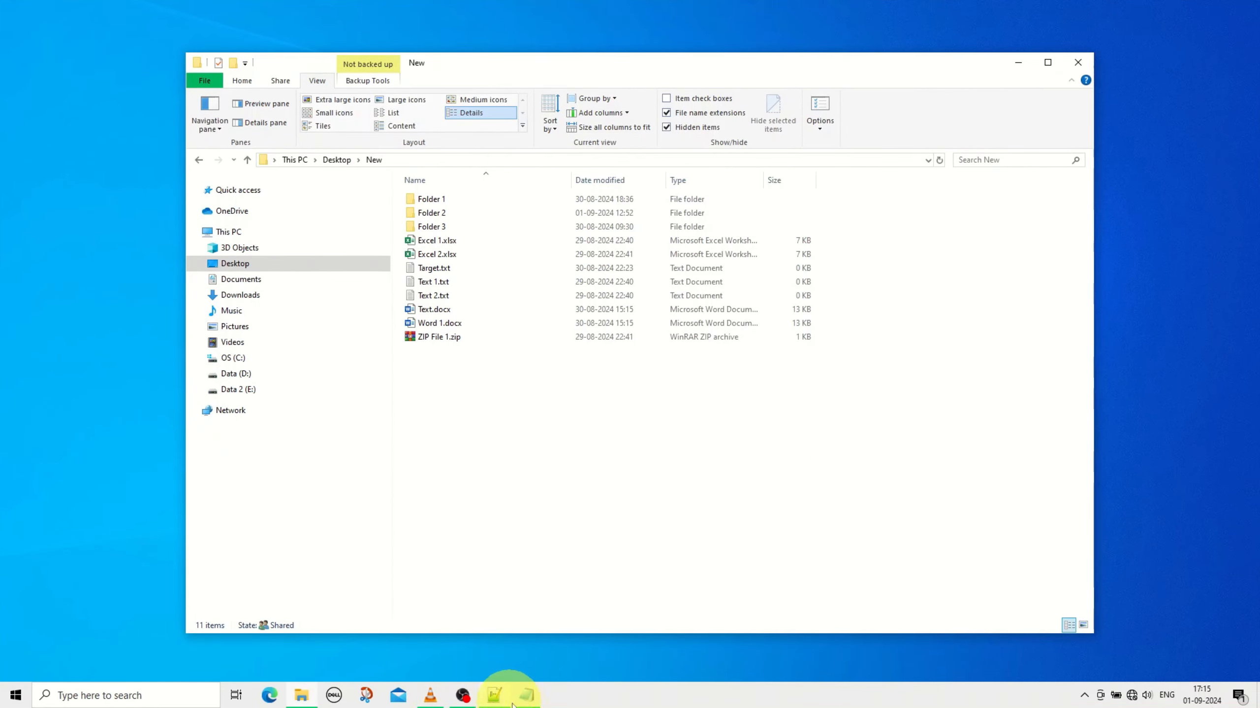
Step: Switch to new.bat in Notepad, insert /max before notepad in the start command, and save the file
{"action": "left_click", "coordinate": [527, 698]}
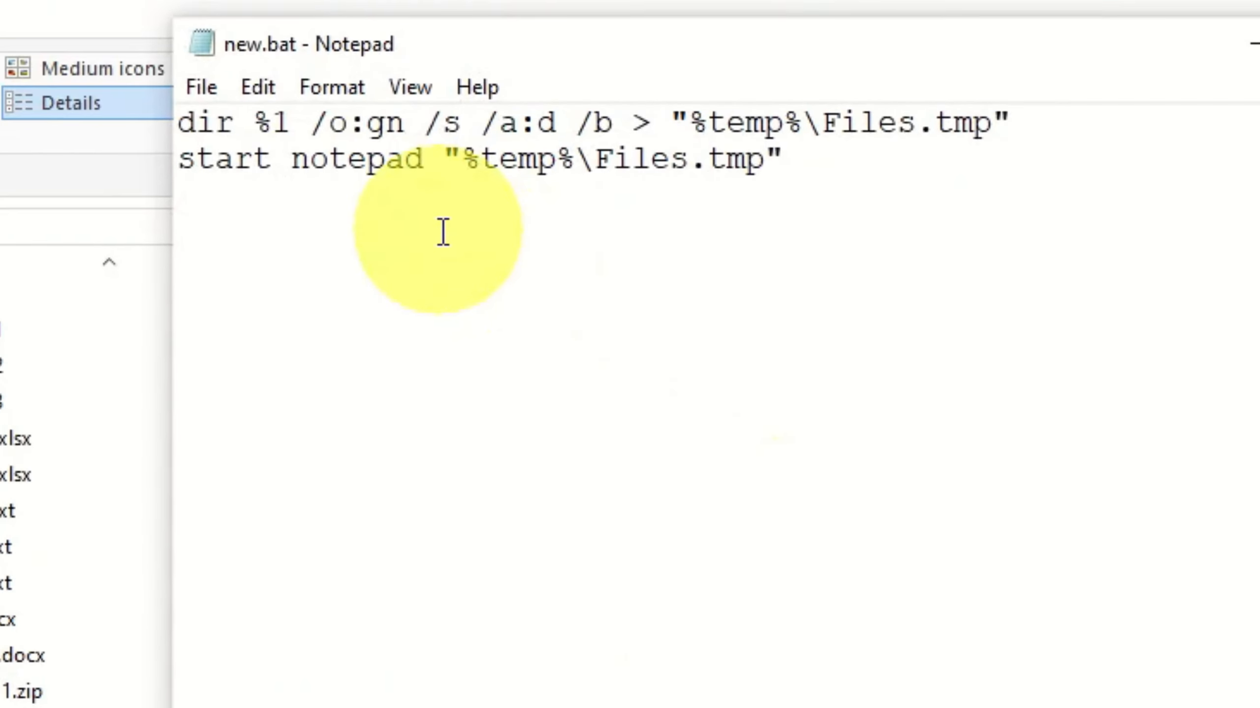
{"action": "left_click", "coordinate": [538, 124]}
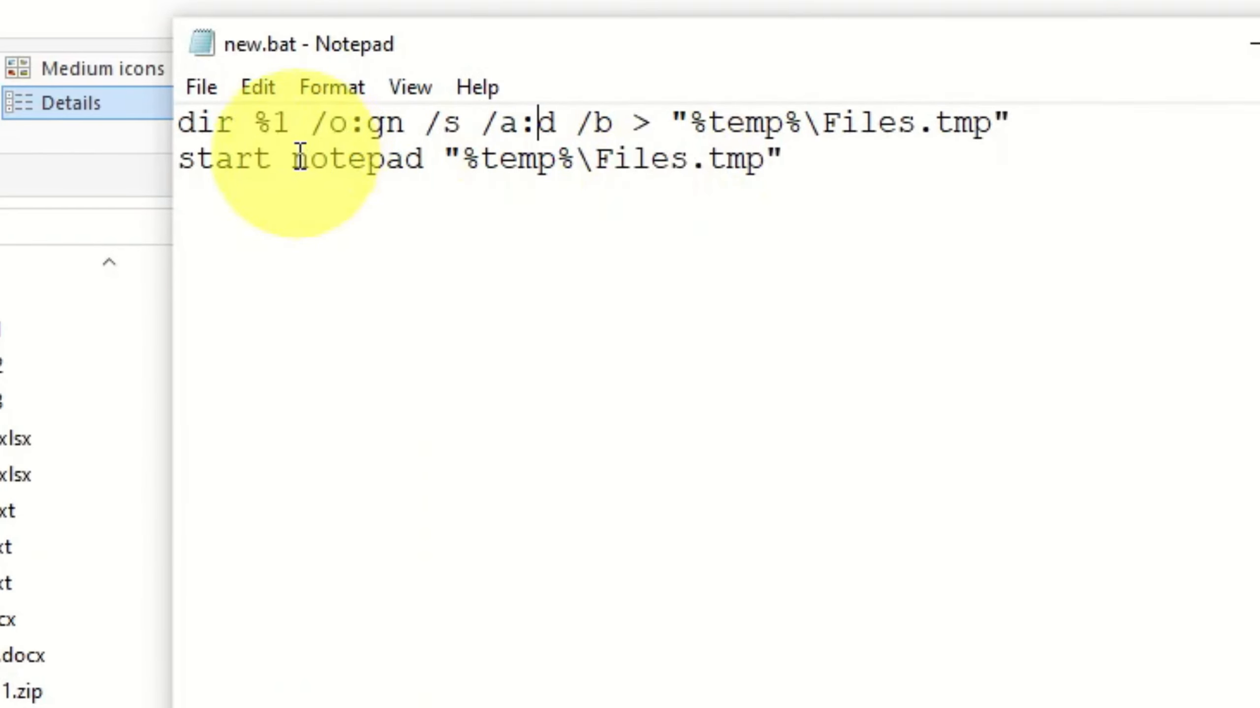
{"action": "type", "text": "/max"}
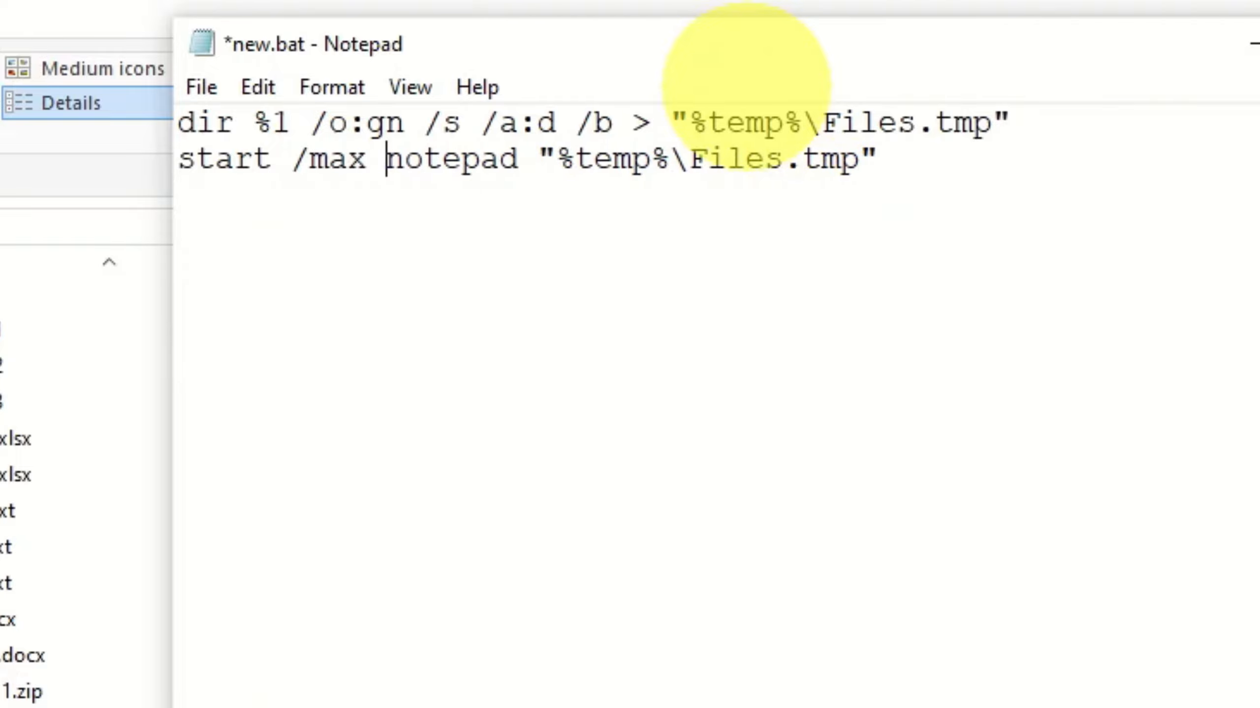
{"action": "left_click", "coordinate": [202, 88]}
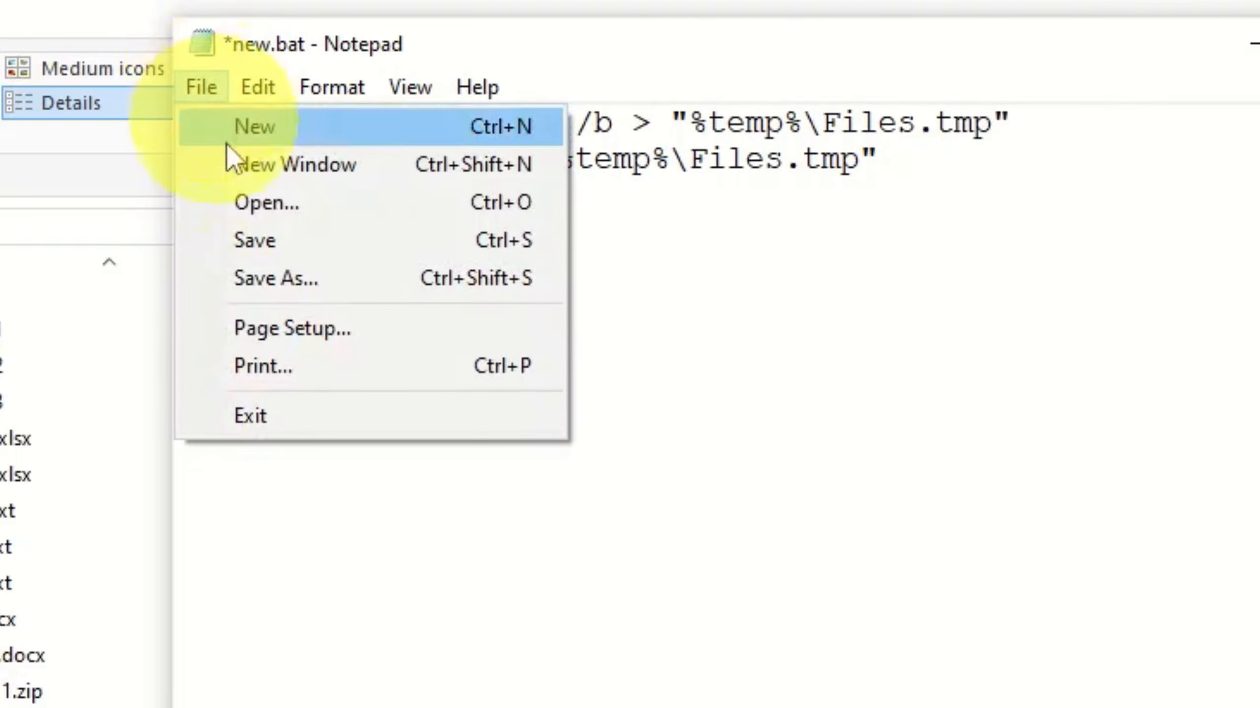
{"action": "left_click", "coordinate": [243, 240]}
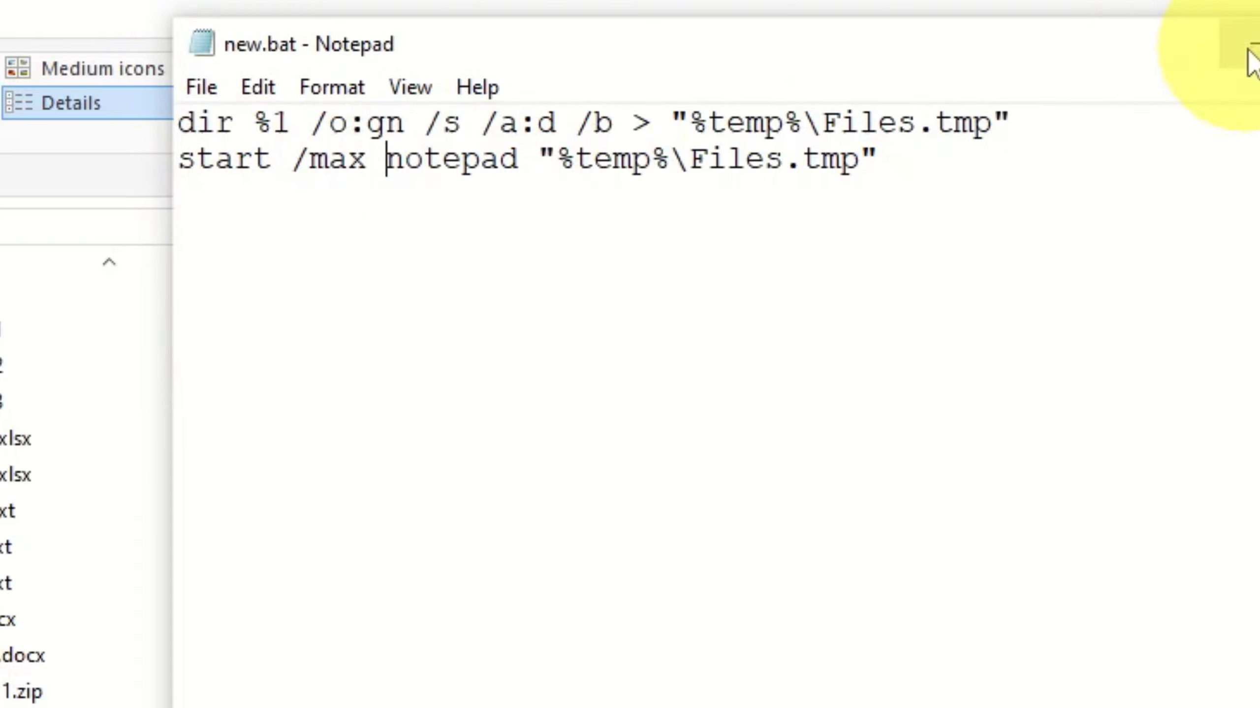
Step: Run "Get List into Notepad" in the New folder to check how the list window opens with /max
{"action": "left_click", "coordinate": [1251, 56]}
{"action": "right_click", "coordinate": [557, 435]}
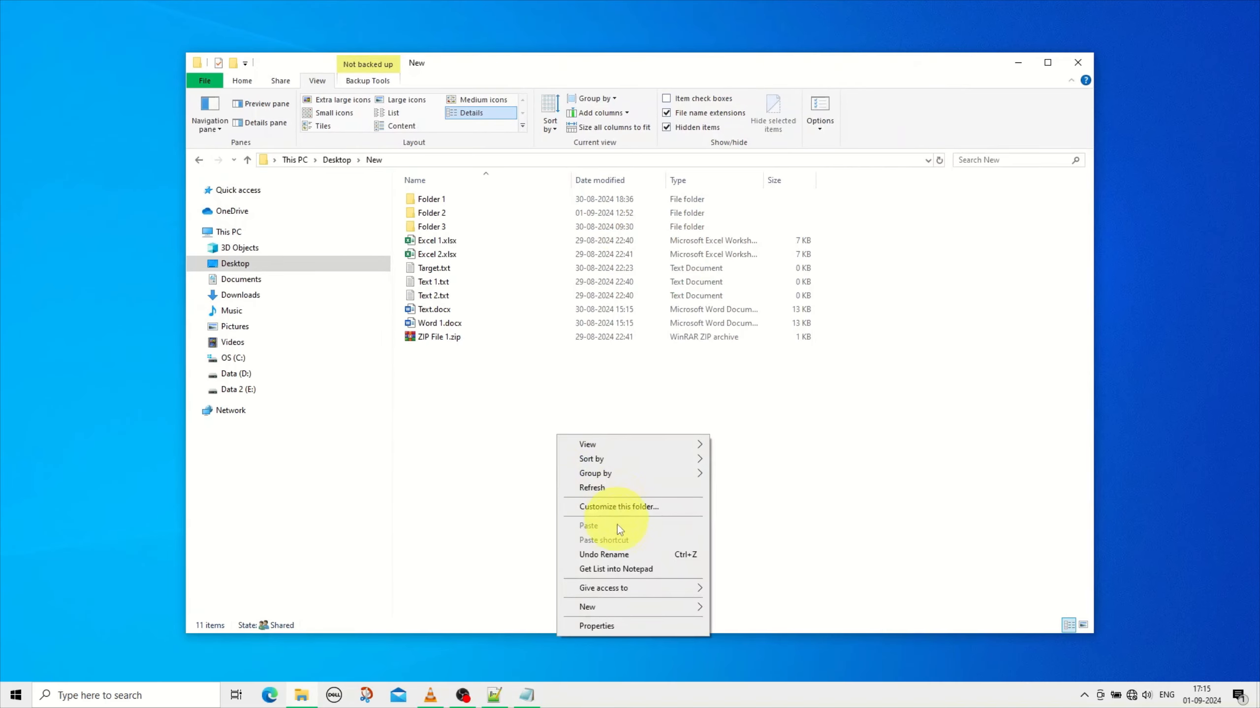
{"action": "left_click", "coordinate": [614, 570]}
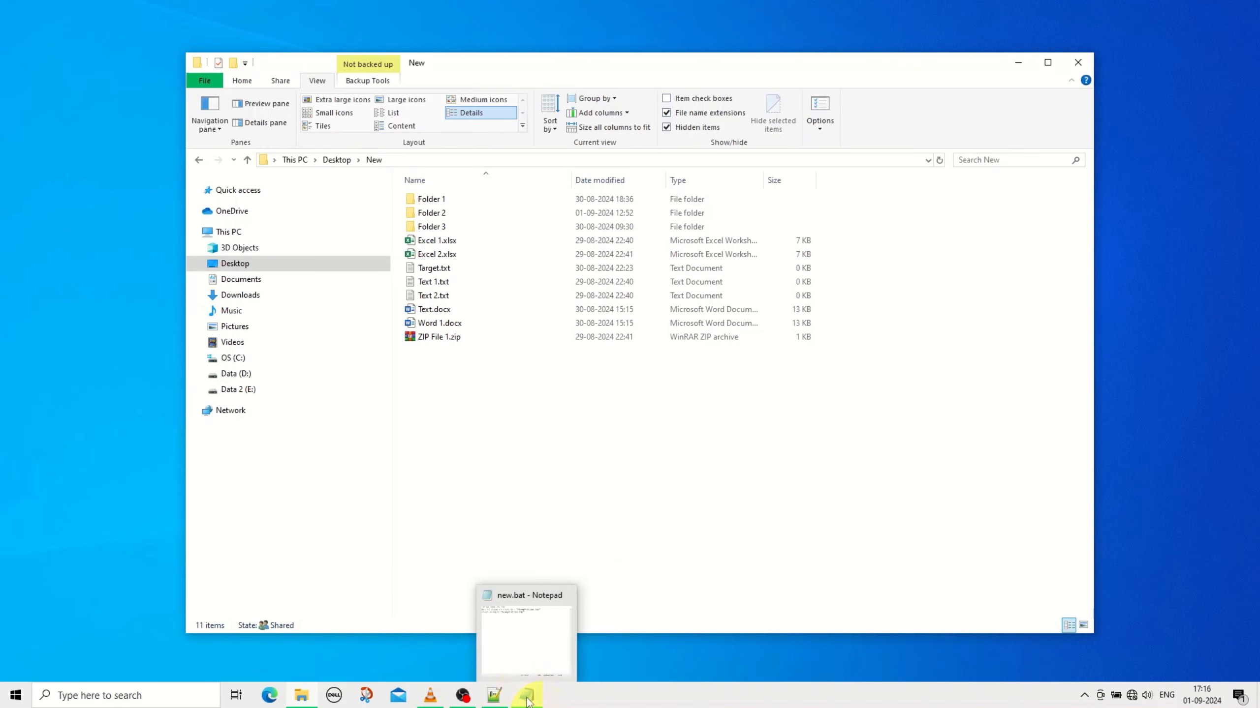
Step: Switch to new.bat in Notepad, replace notepad with excel in the start command, and save the file
{"action": "left_click", "coordinate": [527, 695]}
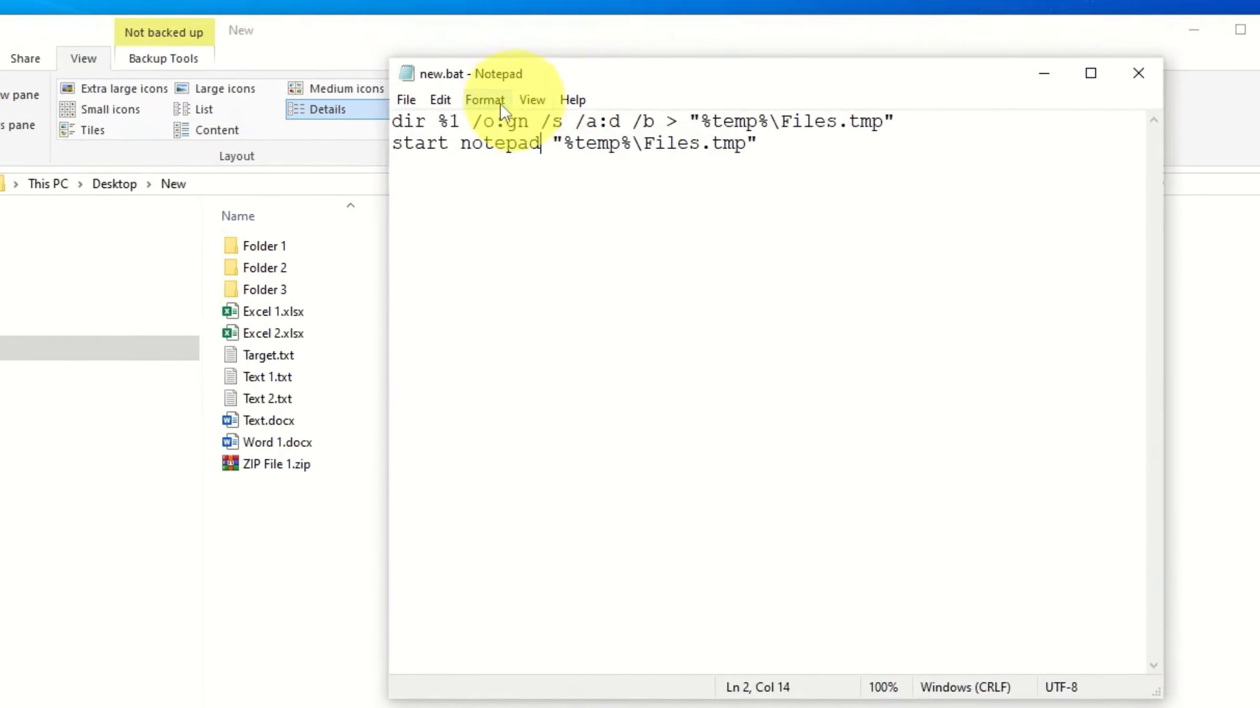
{"action": "left_click", "coordinate": [460, 142]}
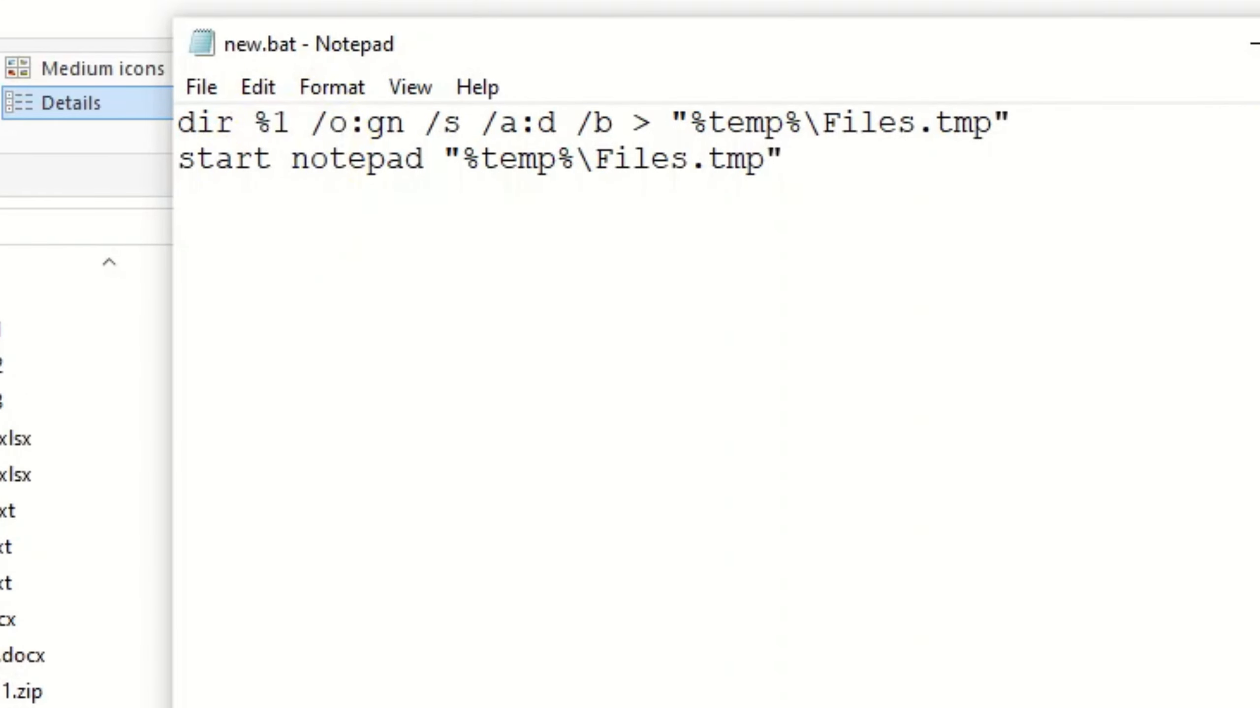
{"action": "key", "text": "Delete"}
{"action": "key", "text": "Delete"}
{"action": "key", "text": "Delete"}
{"action": "key", "text": "Delete"}
{"action": "key", "text": "Delete"}
{"action": "key", "text": "Delete"}
{"action": "key", "text": "Delete"}
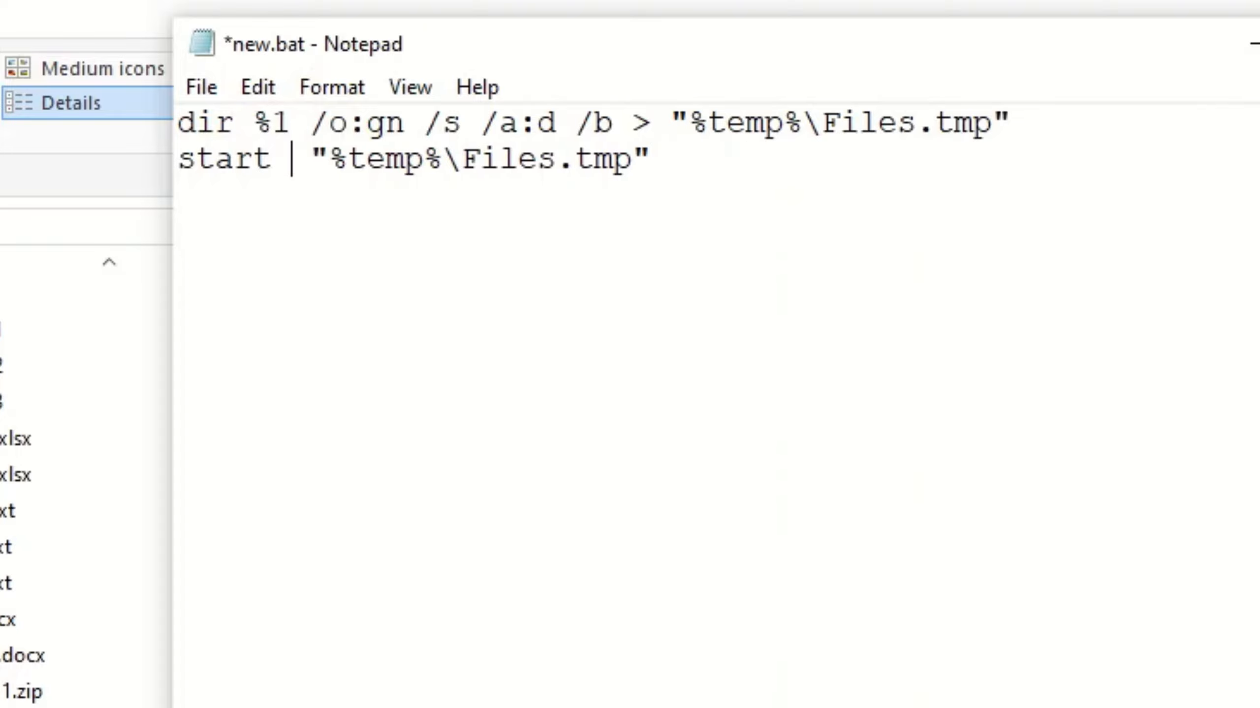
{"action": "type", "text": "excel"}
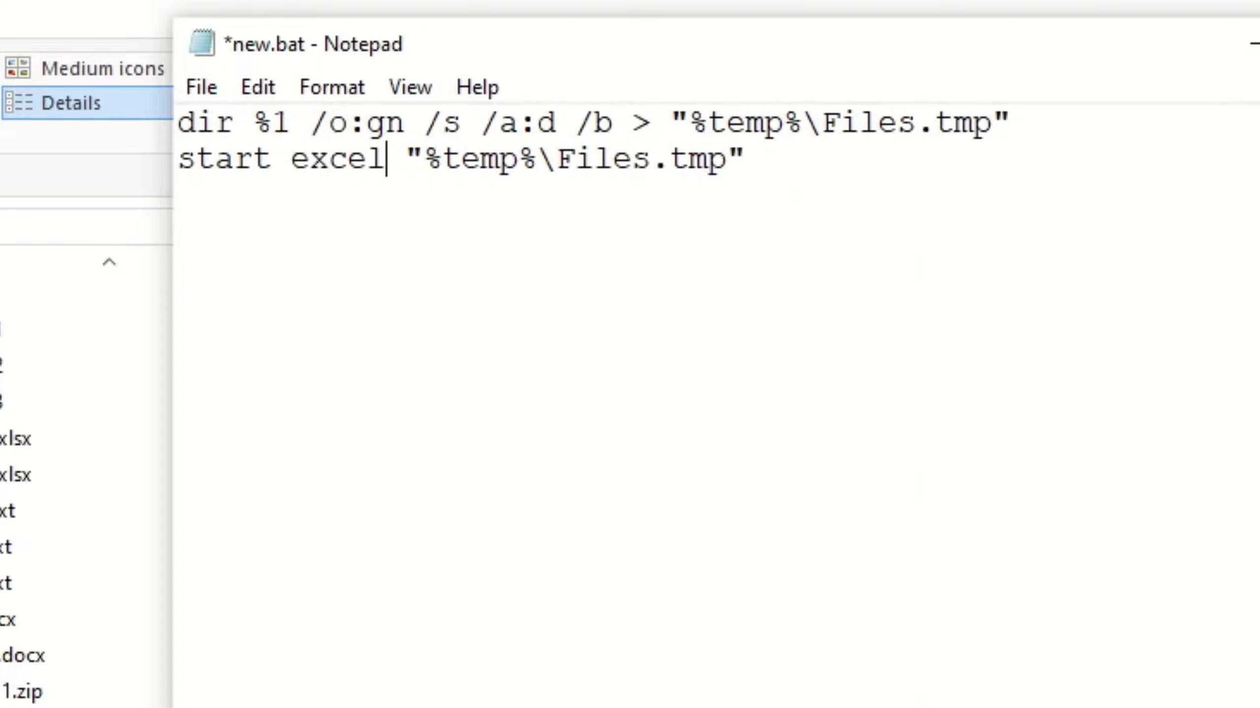
{"action": "left_click", "coordinate": [204, 88]}
{"action": "left_click", "coordinate": [236, 237]}
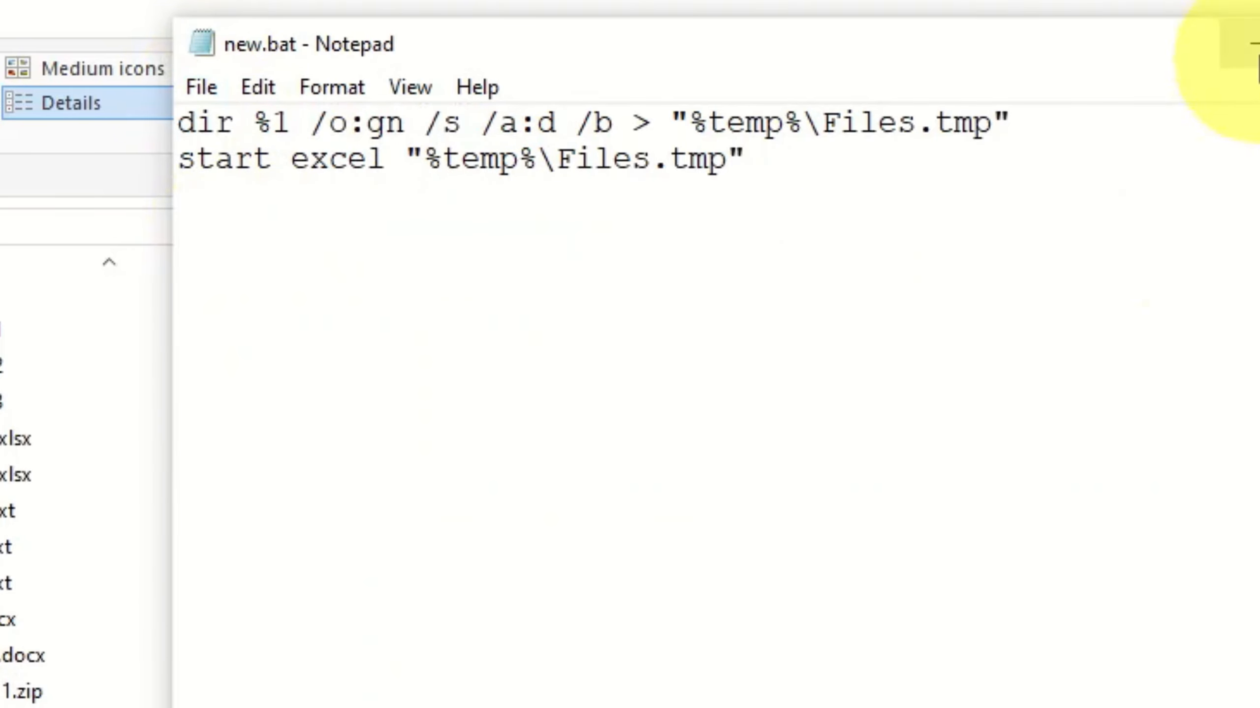
Step: Run "Get List into Notepad" in the New folder to check how the list opens with excel in the start command
{"action": "left_click", "coordinate": [1253, 44]}
{"action": "right_click", "coordinate": [580, 445]}
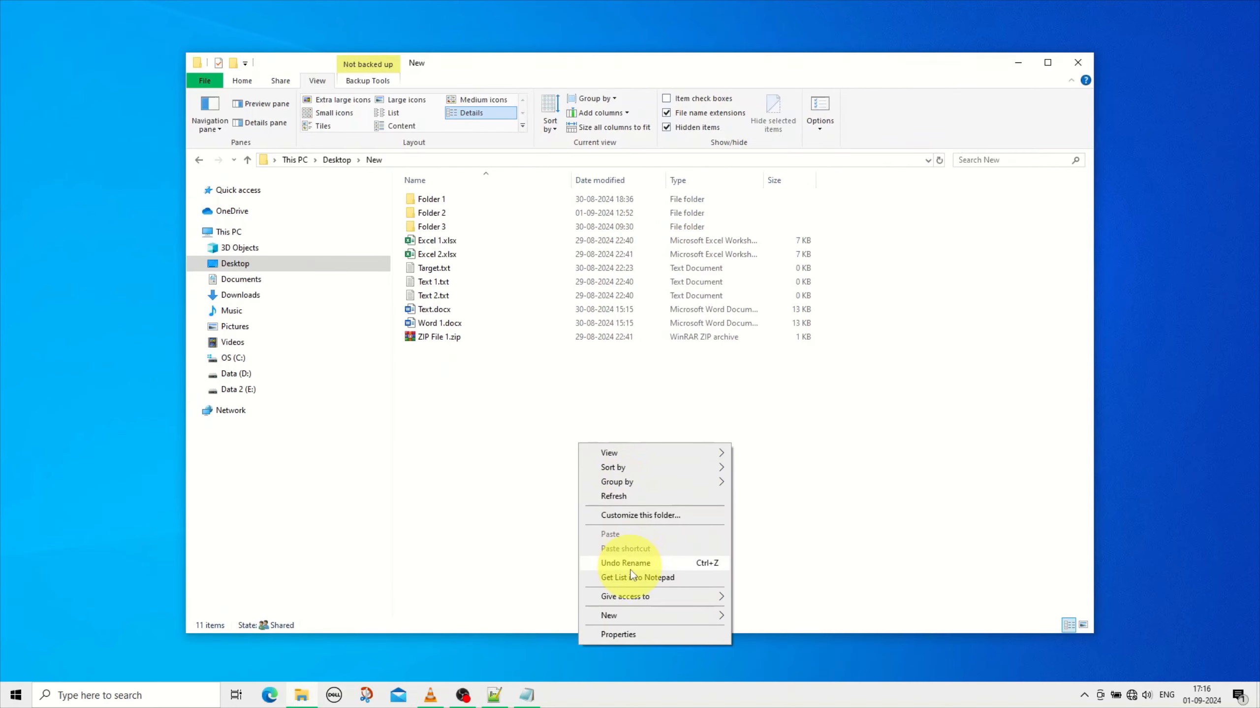
{"action": "left_click", "coordinate": [628, 579]}
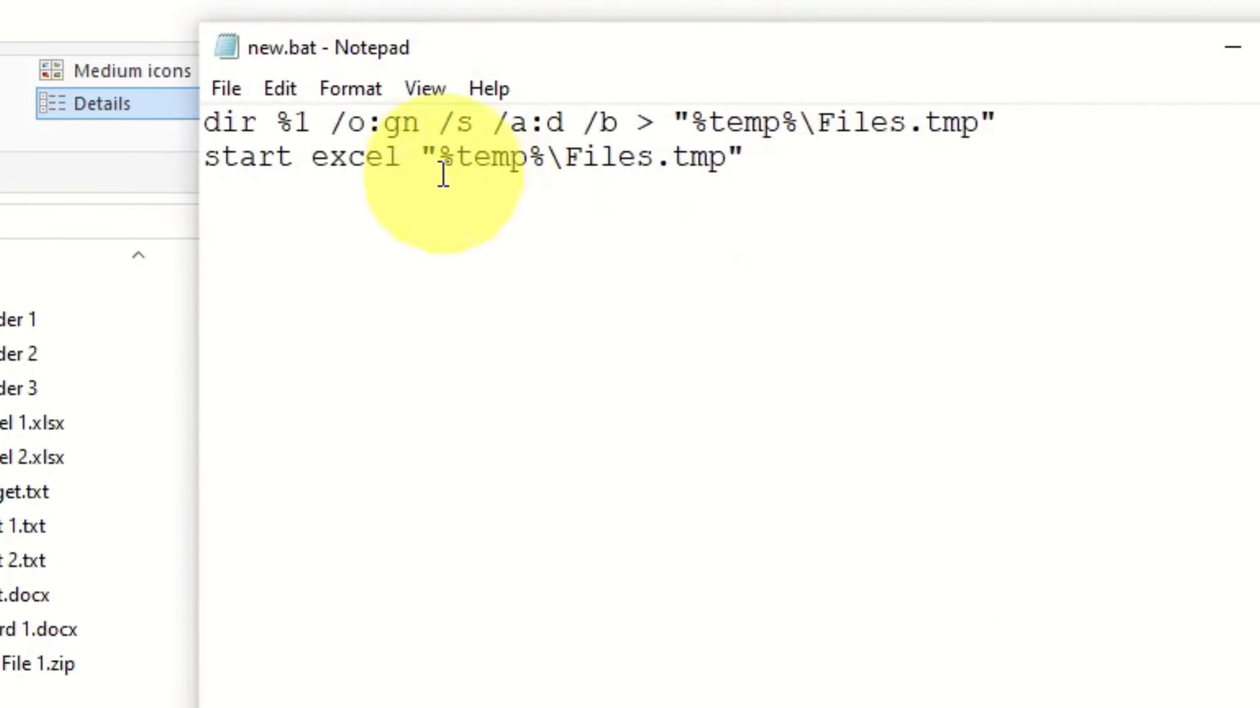
Step: In new.bat, replace excel with Winword in the start command and save the file
{"action": "key", "text": "BackSpace"}
{"action": "key", "text": "BackSpace"}
{"action": "key", "text": "BackSpace"}
{"action": "key", "text": "BackSpace"}
{"action": "key", "text": "BackSpace"}
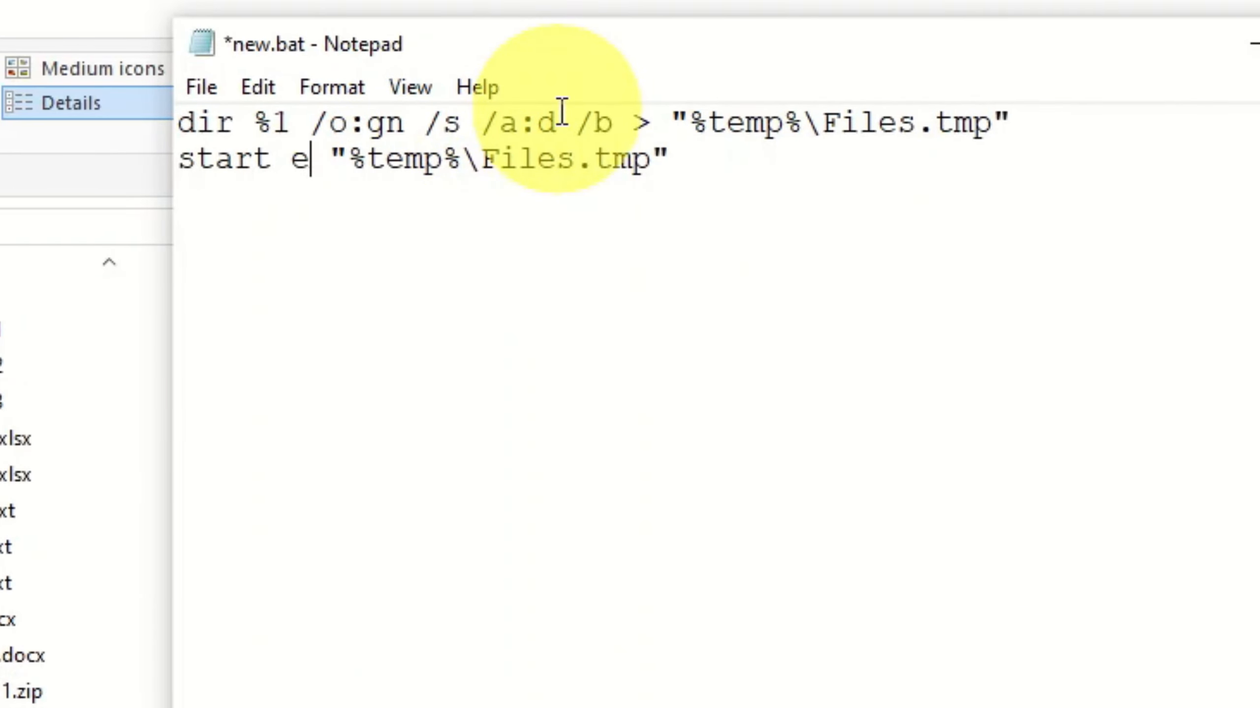
{"action": "type", "text": "Winword"}
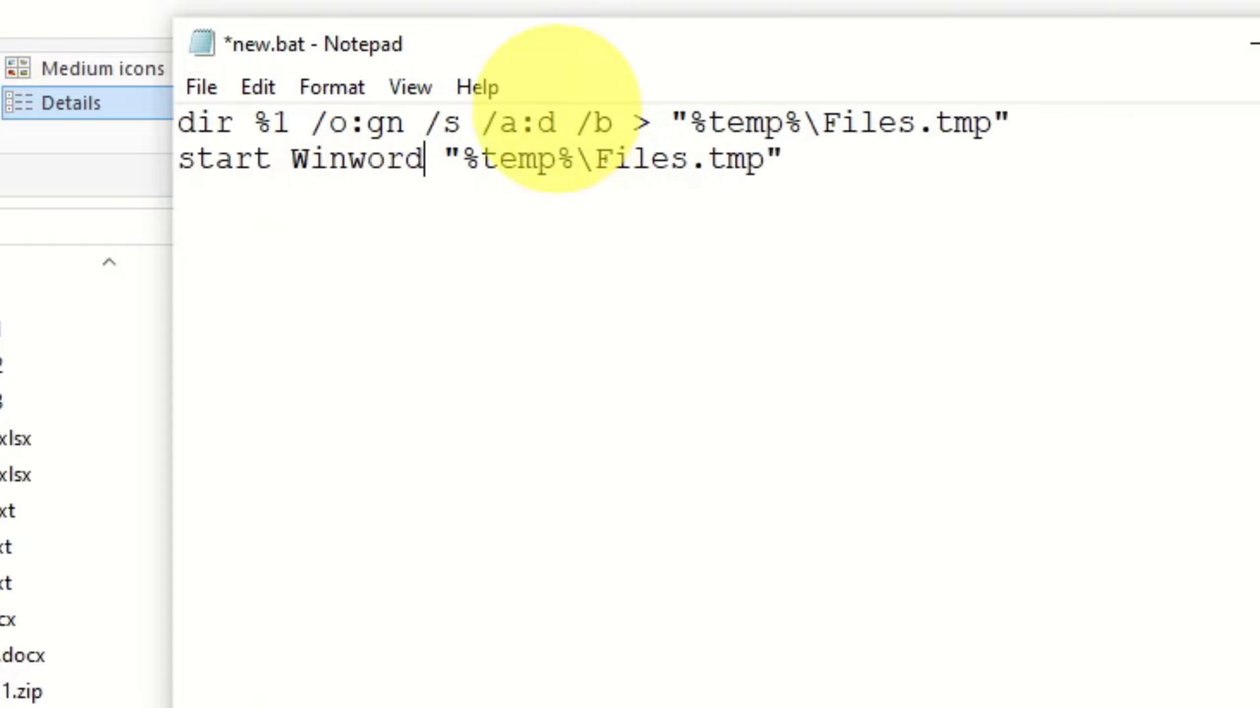
{"action": "left_click", "coordinate": [202, 87]}
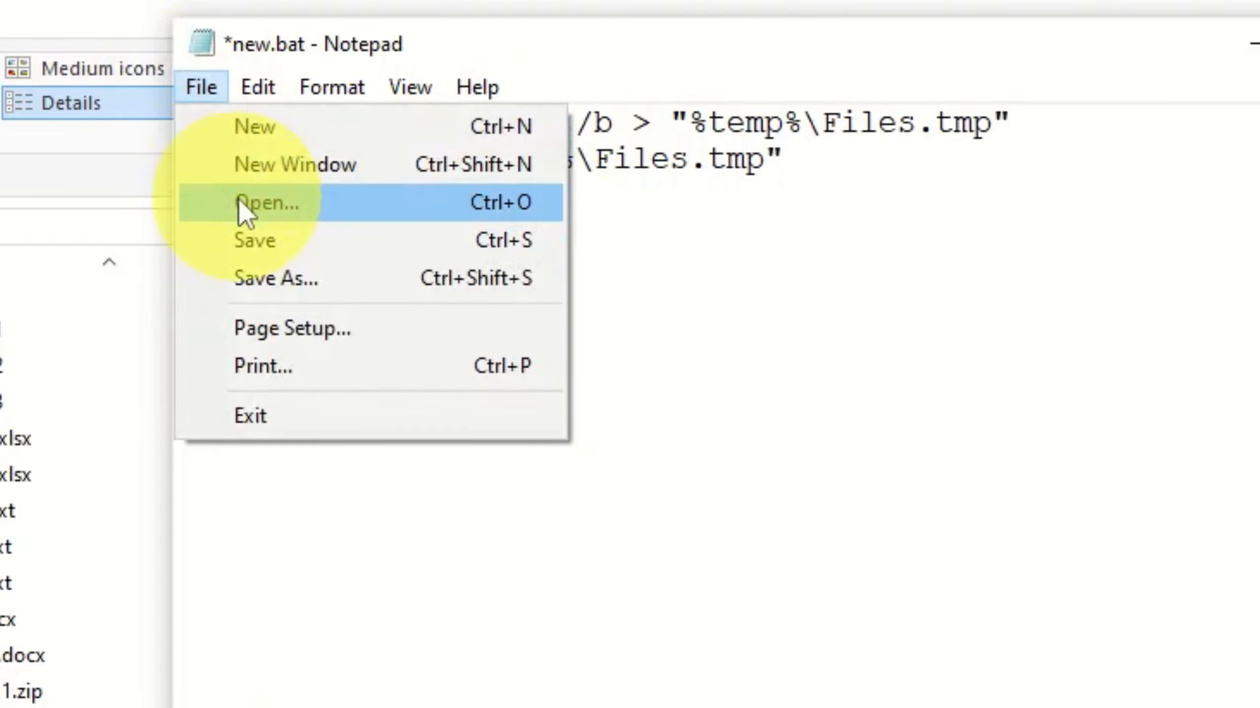
{"action": "left_click", "coordinate": [236, 240]}
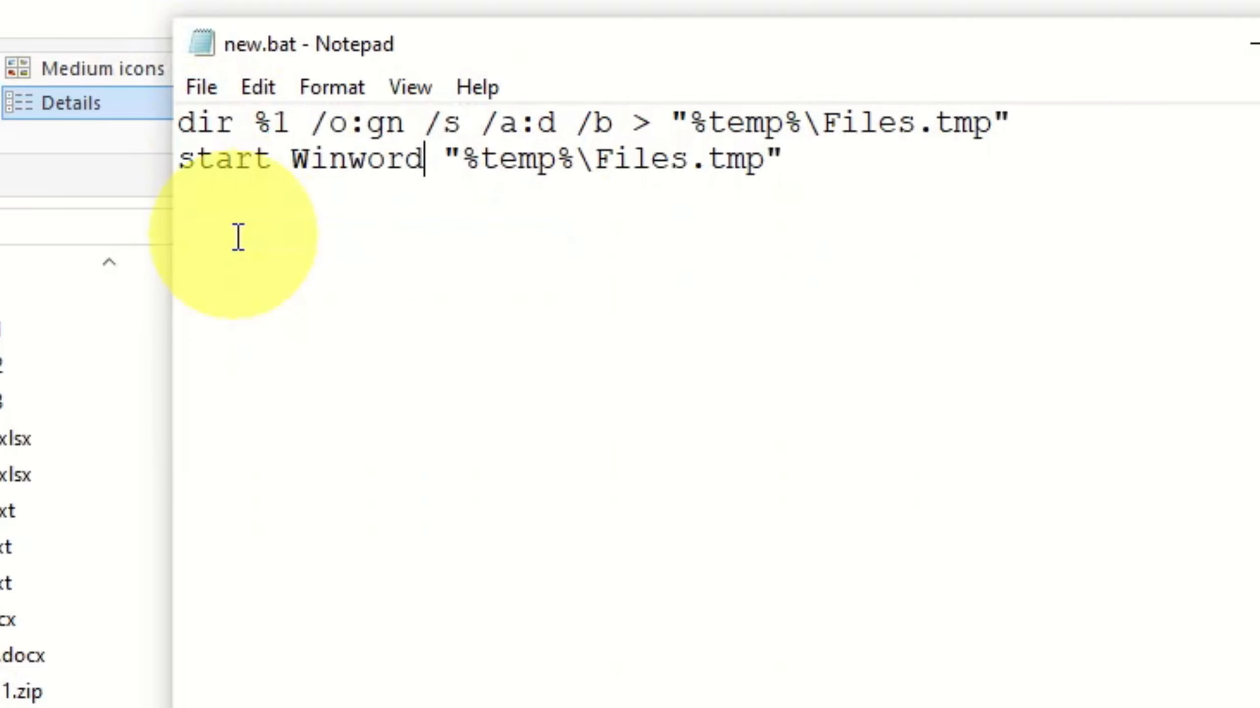
Step: Run "Get List into Notepad" in the New folder to check how the list opens with Winword in the start command
{"action": "left_click", "coordinate": [1251, 45]}
{"action": "right_click", "coordinate": [725, 450]}
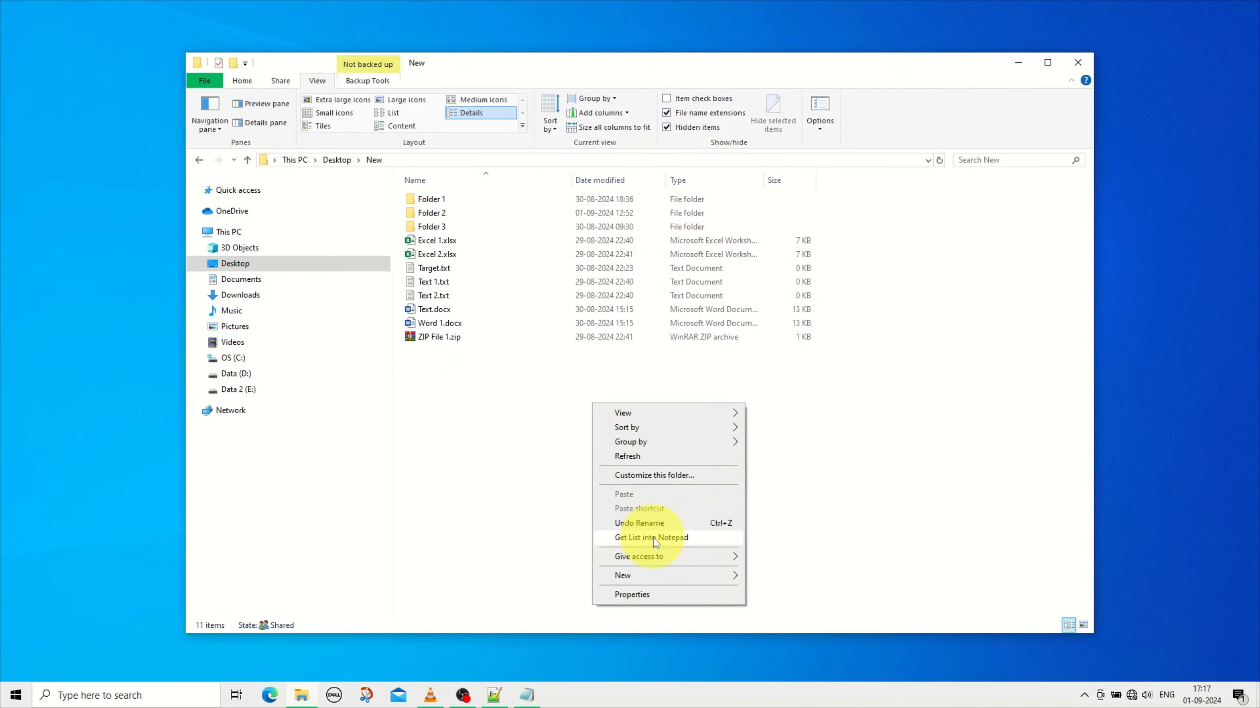
{"action": "left_click", "coordinate": [653, 537]}
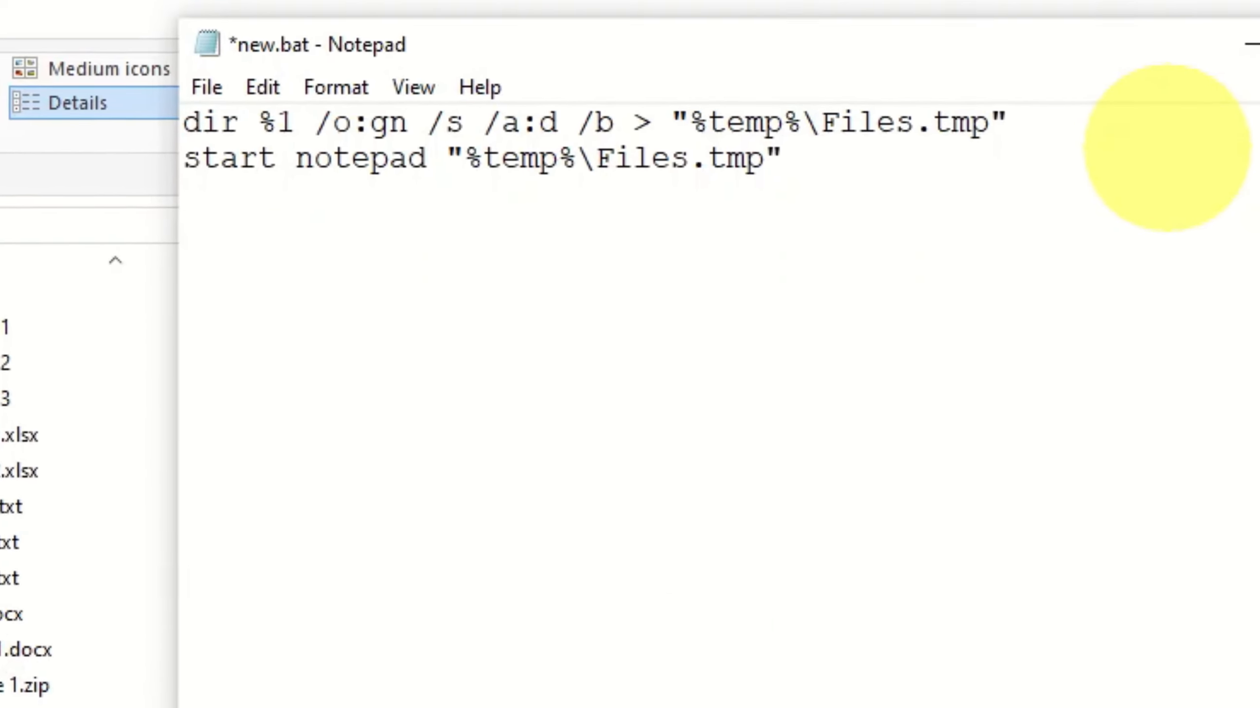
Step: Add a third line to new.bat reading del "%temp%Files.tmp"
{"action": "type", "text": "de"}
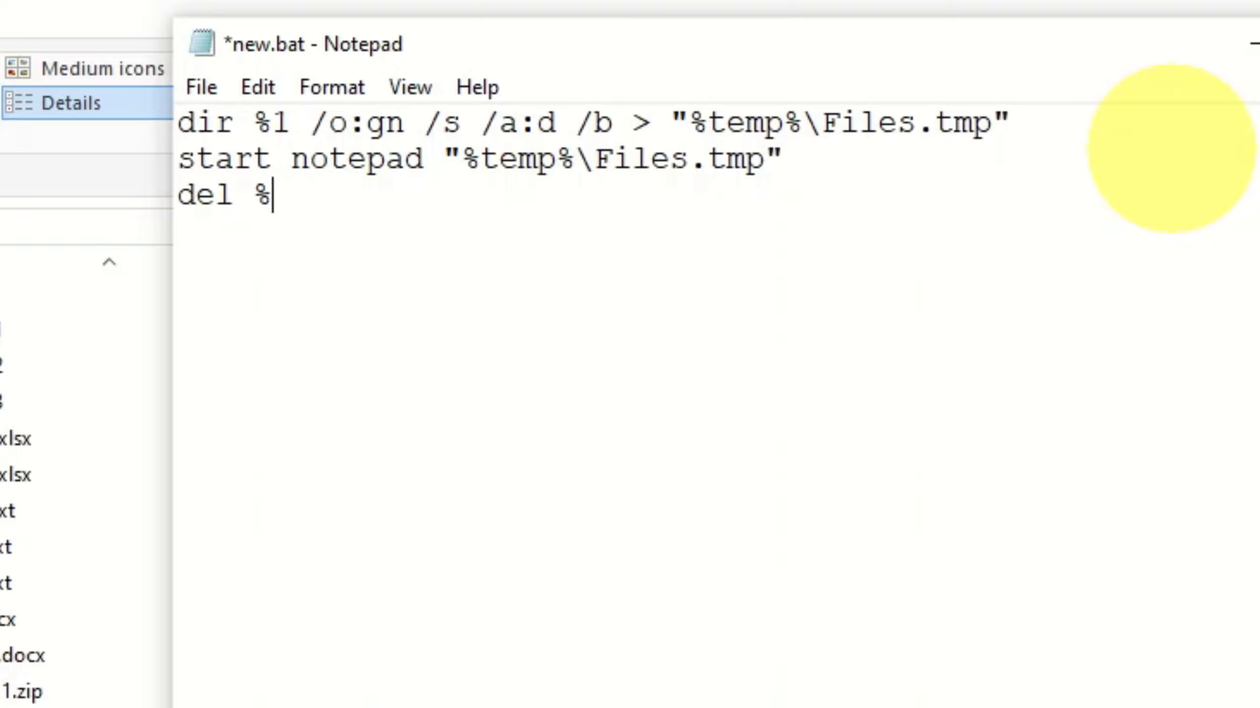
{"action": "type", "text": "l \"%temp"}
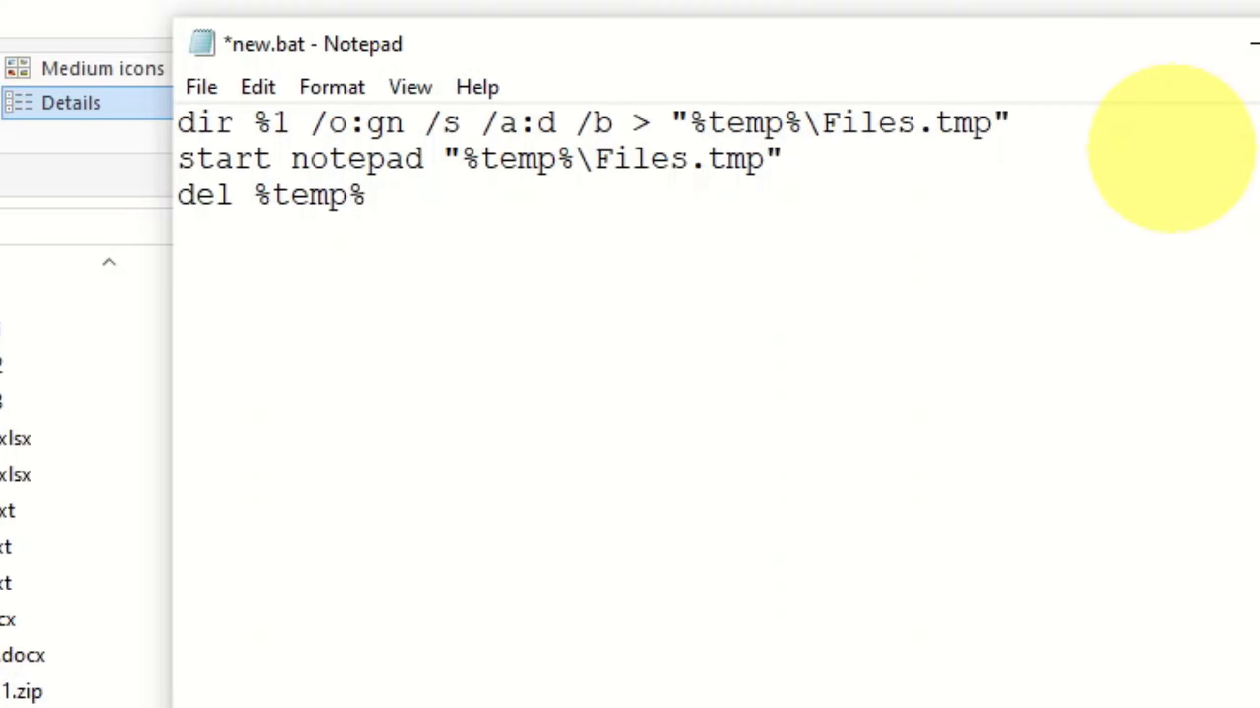
{"action": "type", "text": "%Files."}
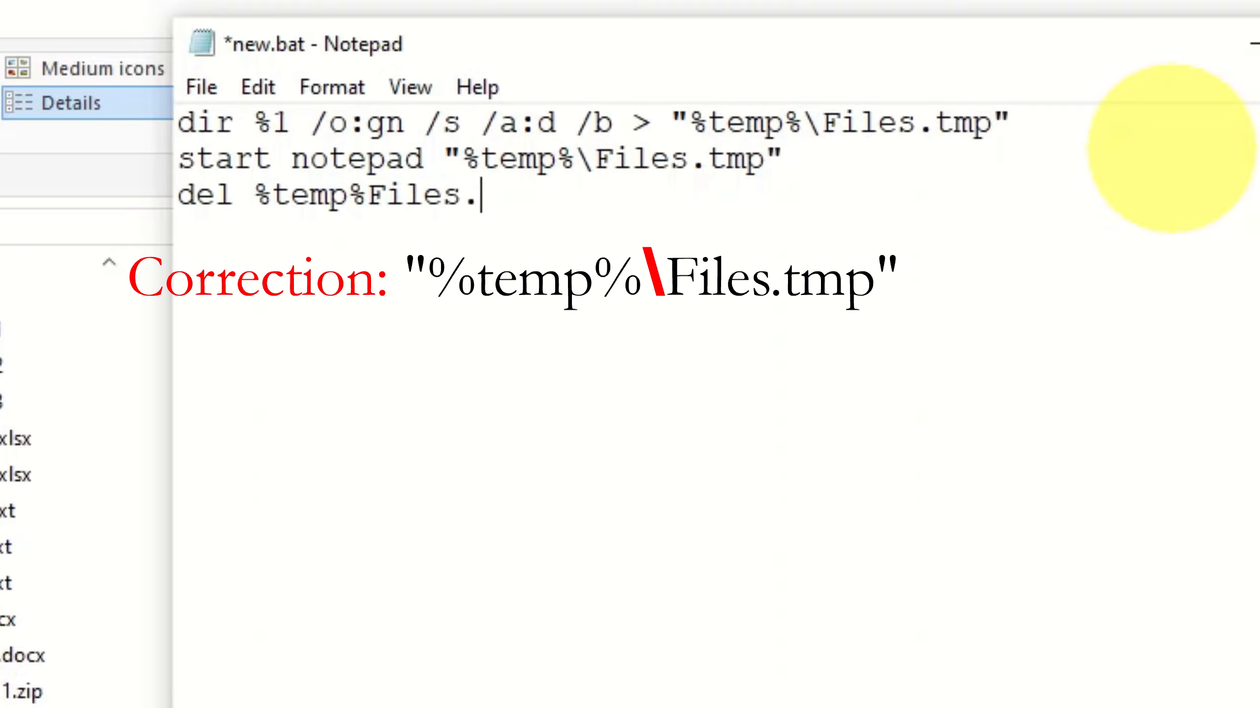
{"action": "type", "text": "tmp"}
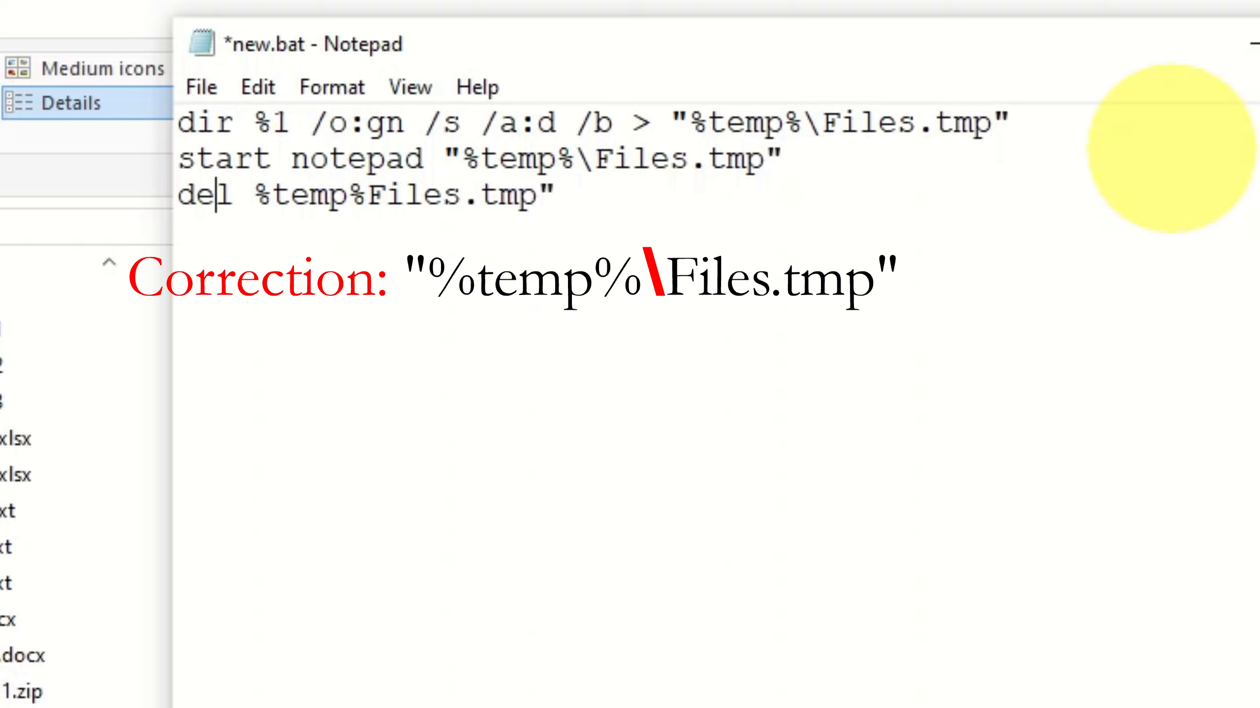
{"action": "type", "text": "\""}
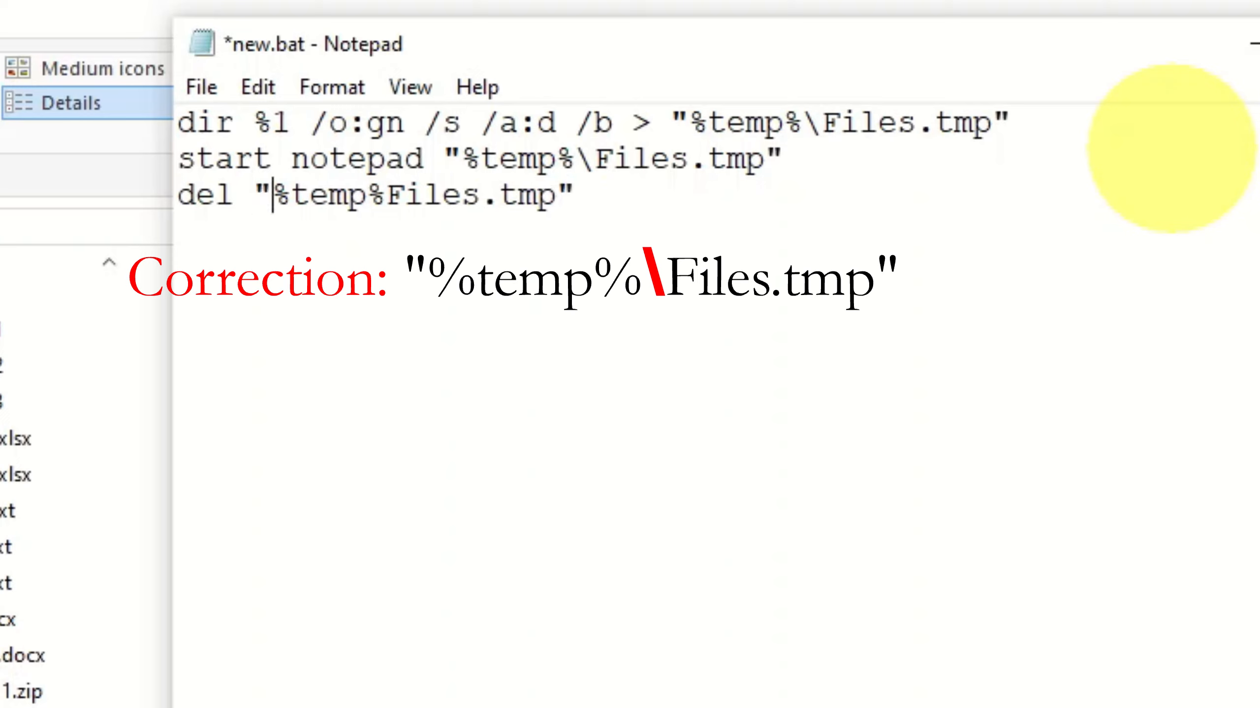
Step: Insert /wait before notepad in the start command of new.bat and save the file
{"action": "key", "text": "Up"}
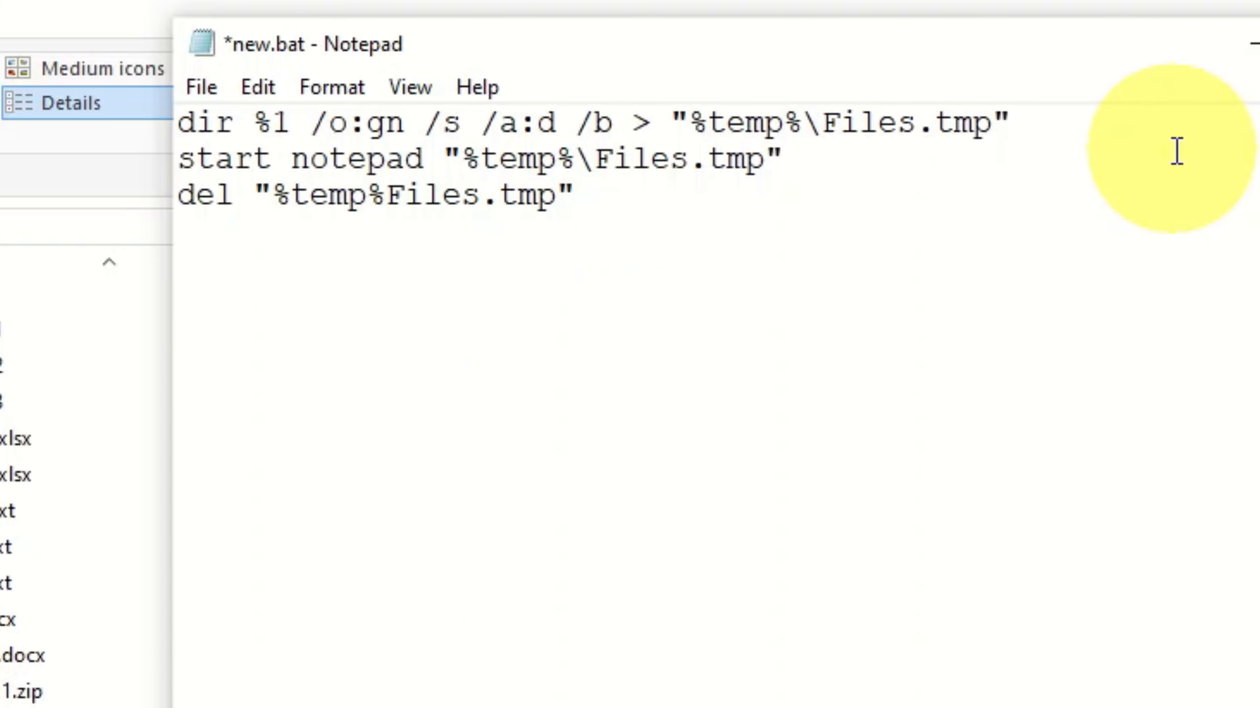
{"action": "type", "text": "/wait"}
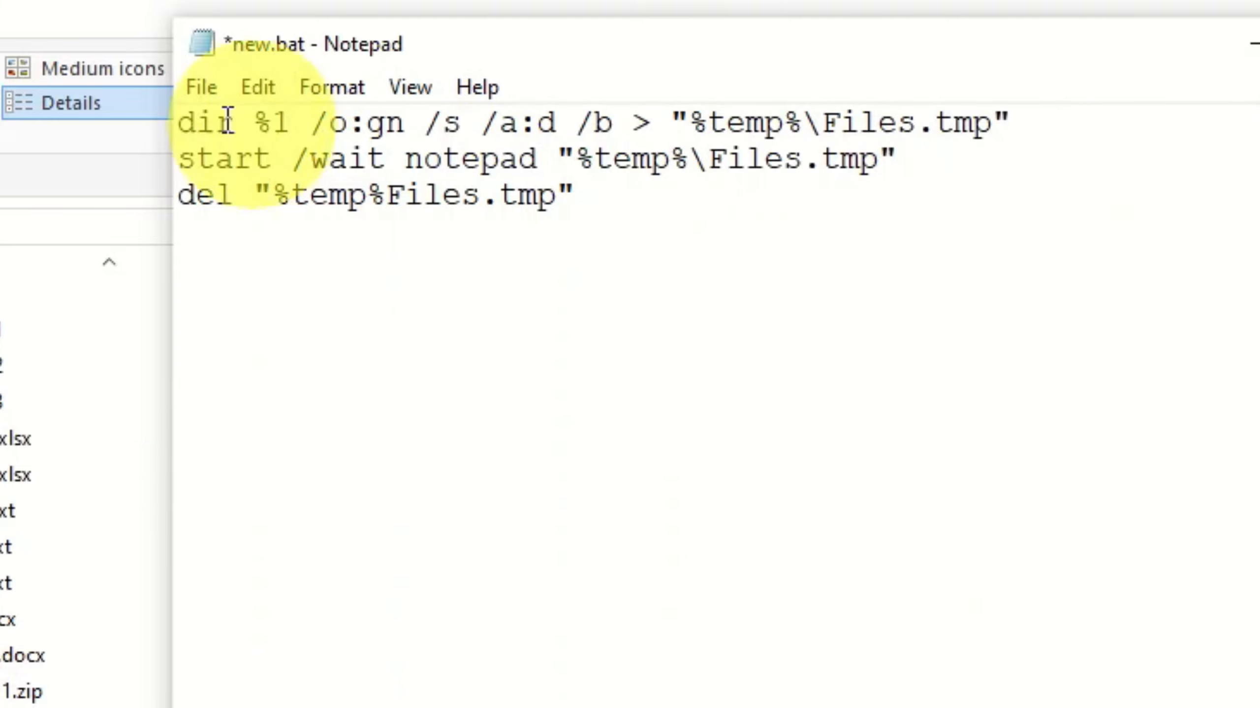
{"action": "left_click", "coordinate": [206, 89]}
{"action": "left_click", "coordinate": [239, 239]}
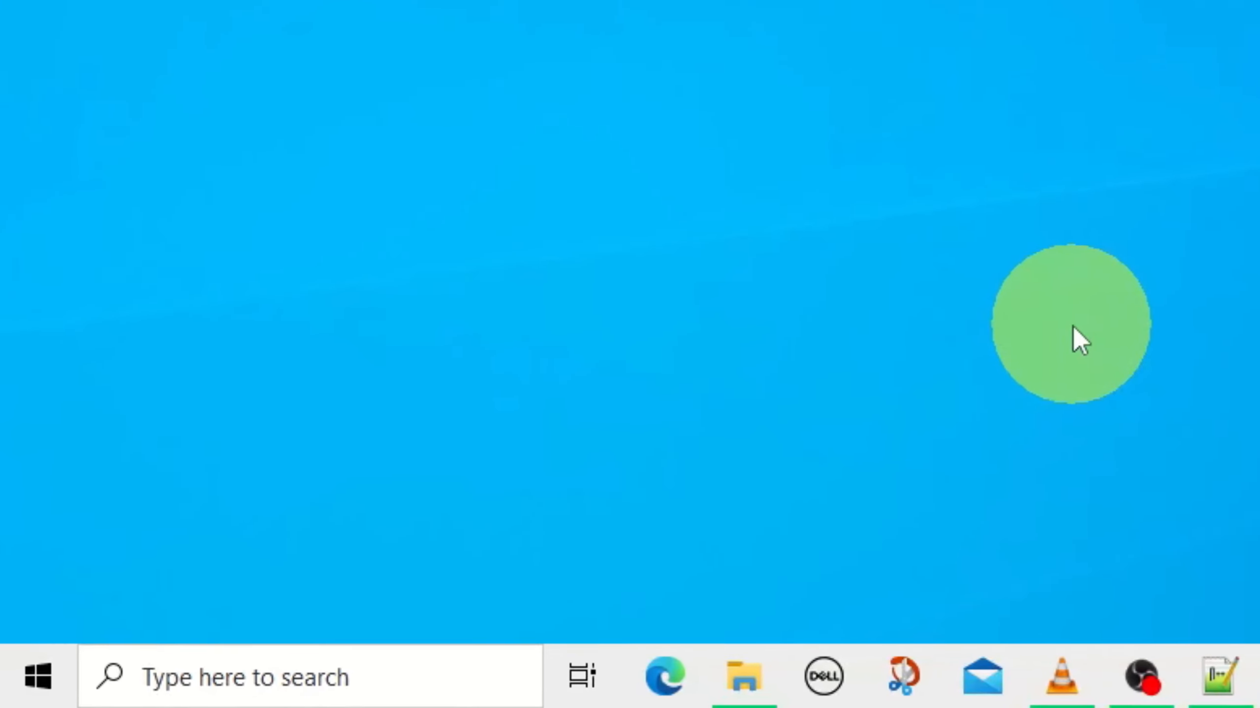
Step: Open the Registry Editor by running the regedit command
{"action": "key", "text": "super+r"}
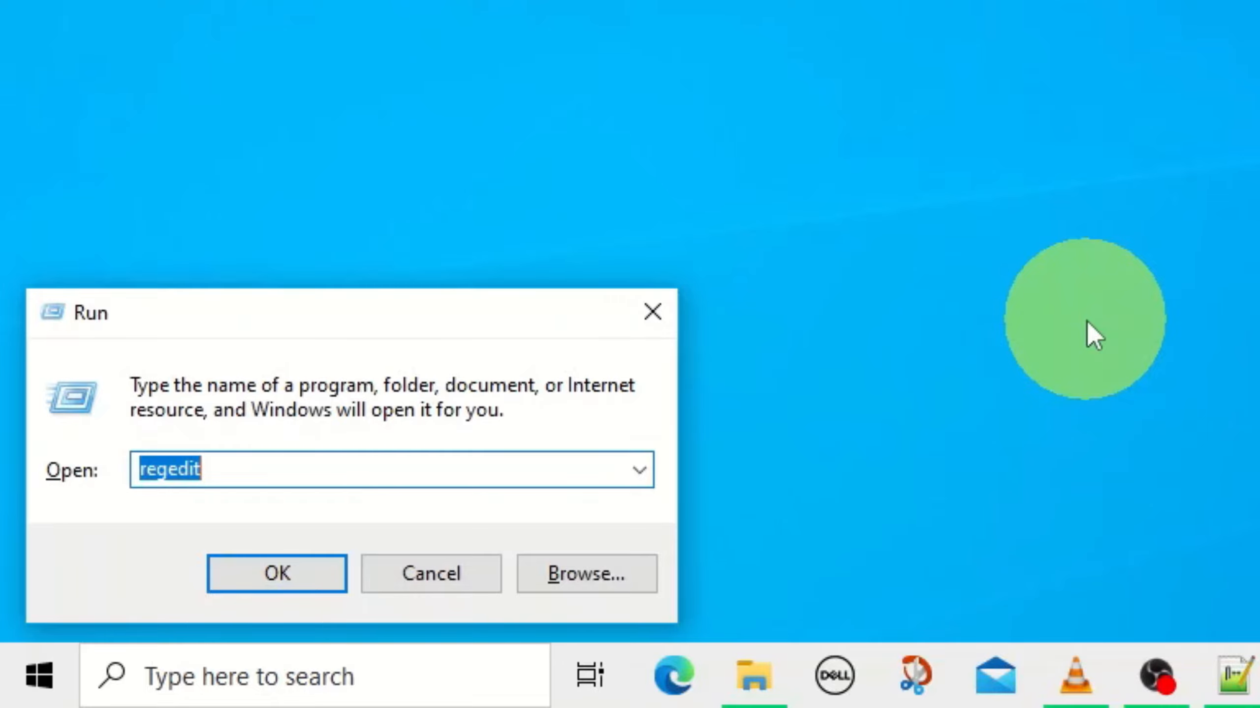
{"action": "type", "text": "regedit"}
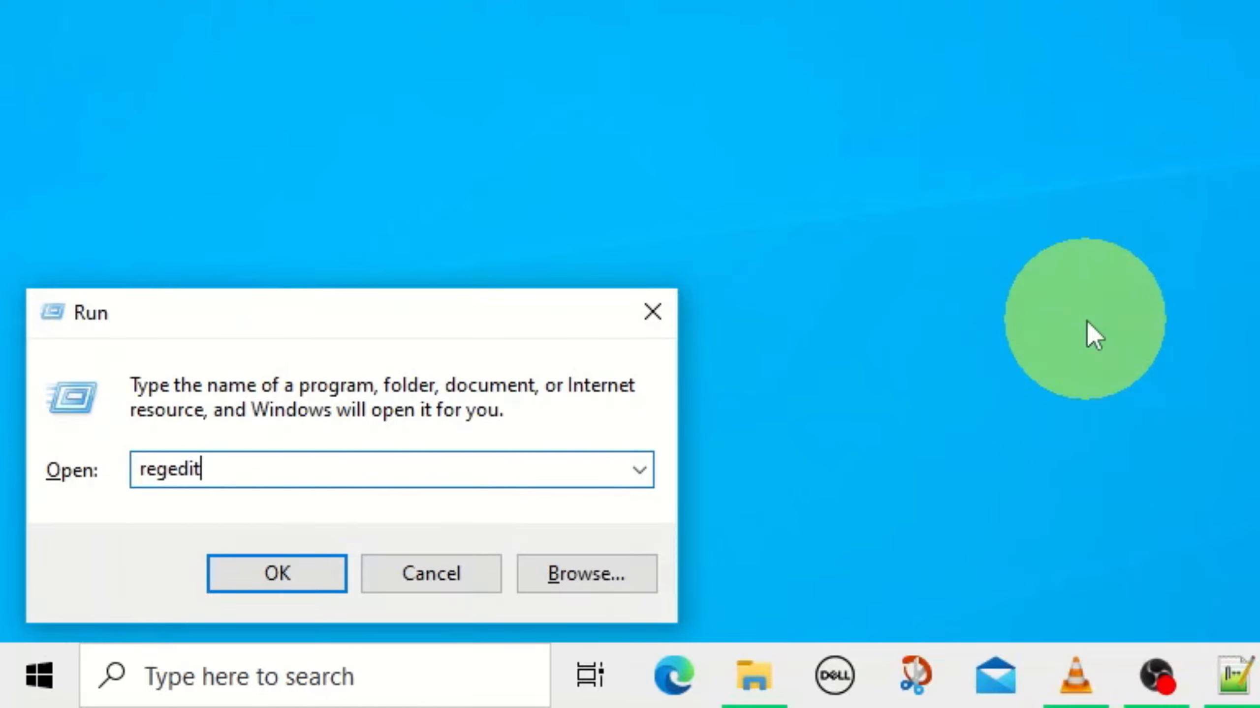
{"action": "key", "text": "Return"}
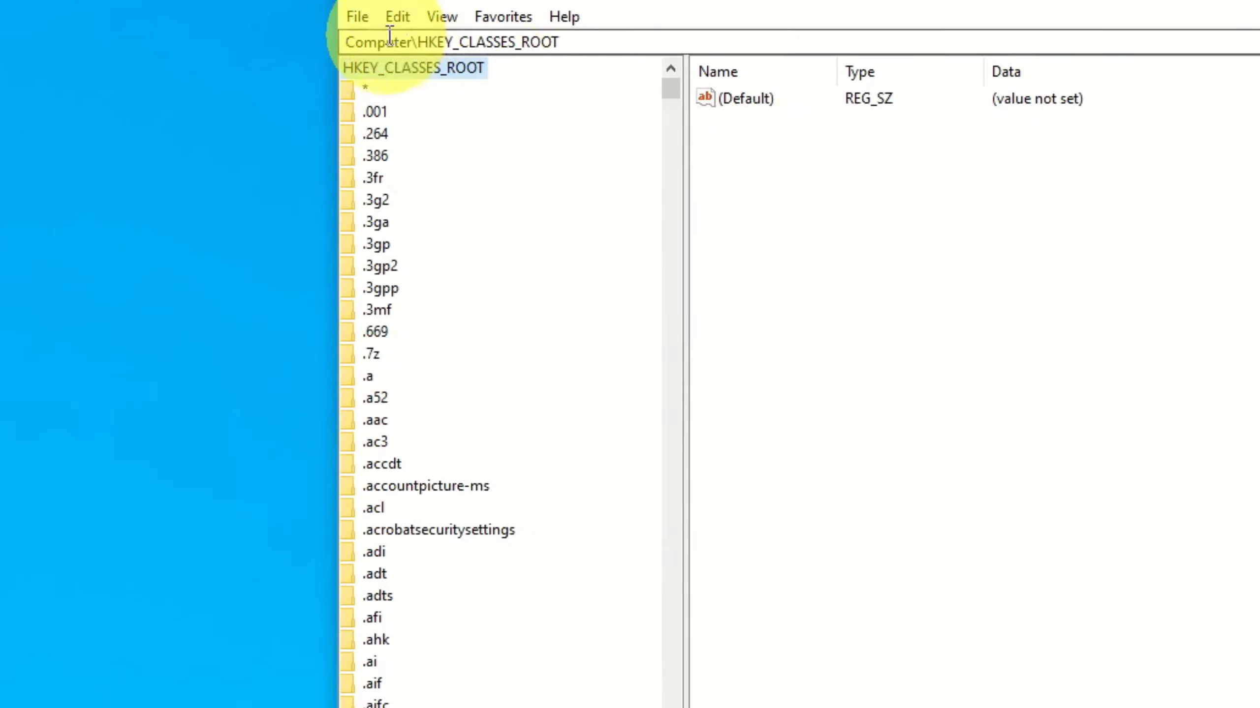
Step: Export the entire registry to the Documents folder as Registry Backup with the range All, and exit the Registry Editor
{"action": "left_click", "coordinate": [357, 17]}
{"action": "left_click", "coordinate": [378, 70]}
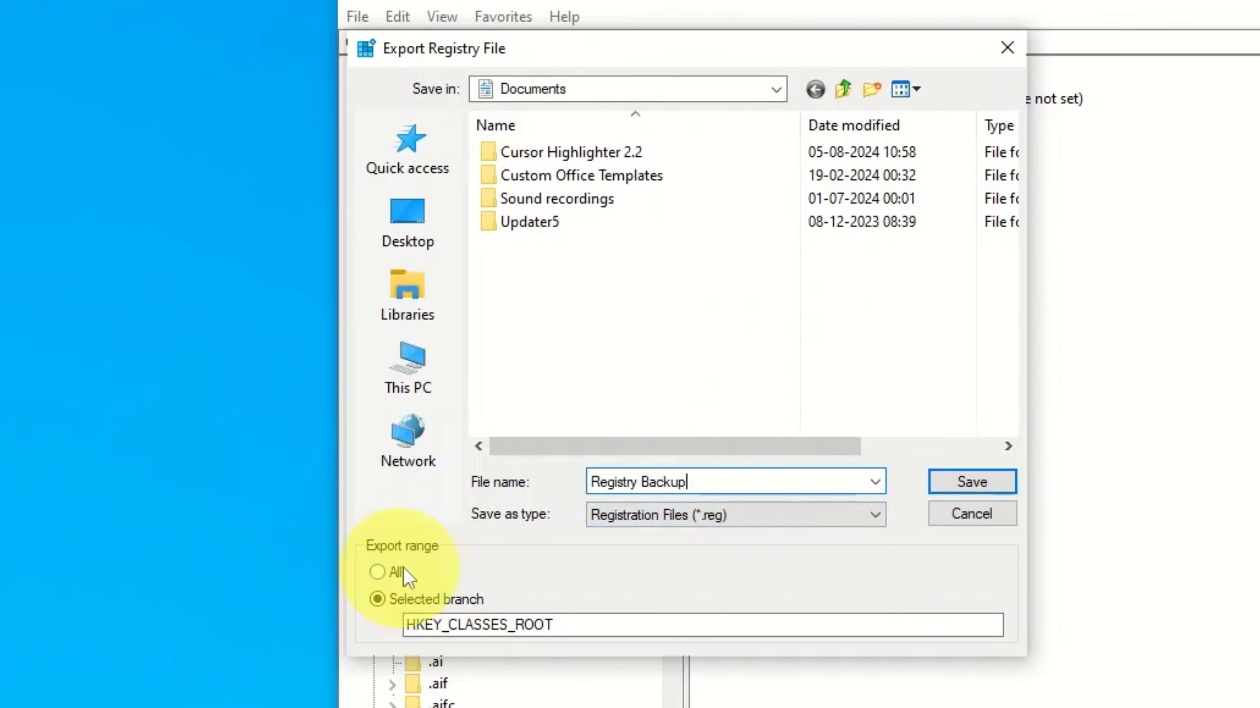
{"action": "left_click", "coordinate": [377, 573]}
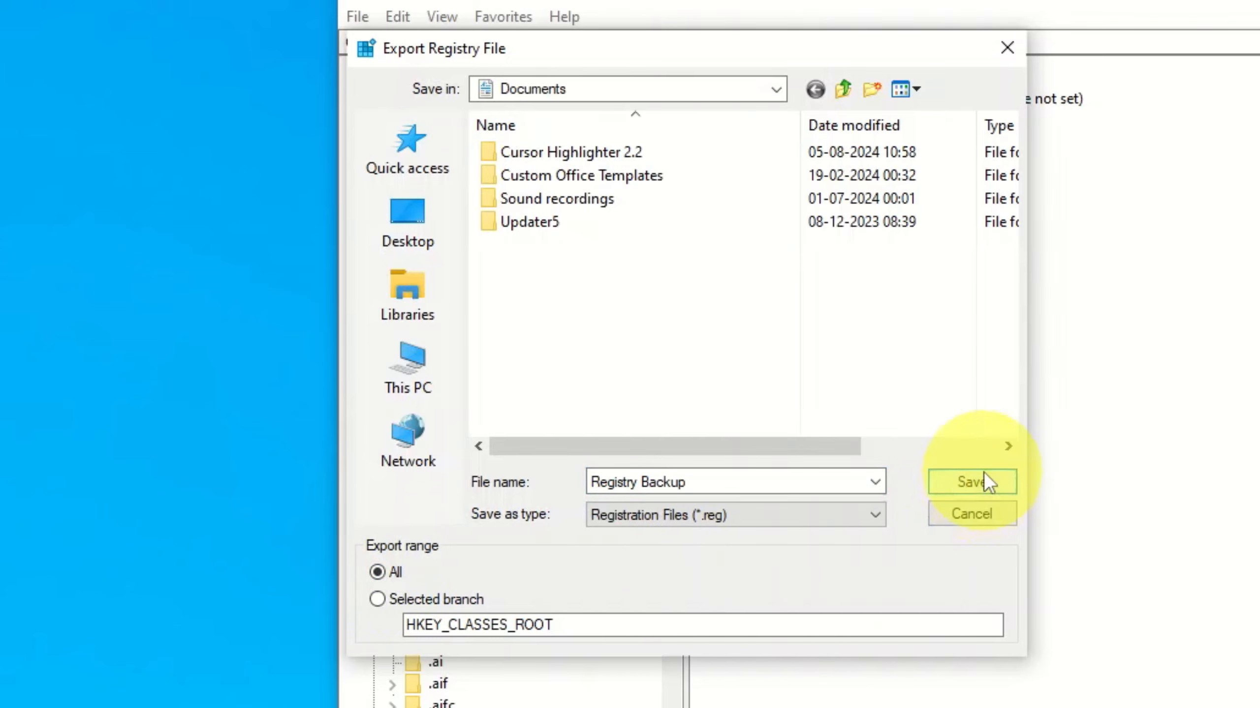
{"action": "left_click", "coordinate": [974, 483]}
{"action": "left_click", "coordinate": [978, 485]}
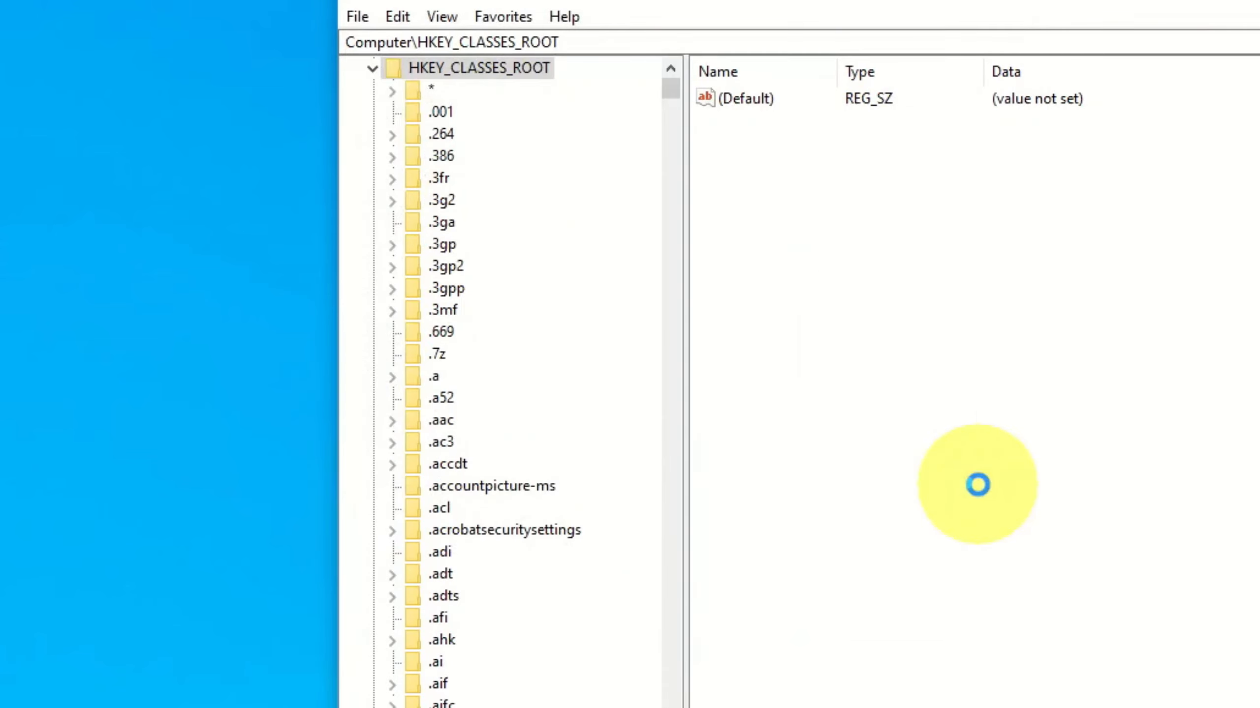
{"action": "left_click", "coordinate": [367, 18]}
{"action": "left_click", "coordinate": [405, 267]}
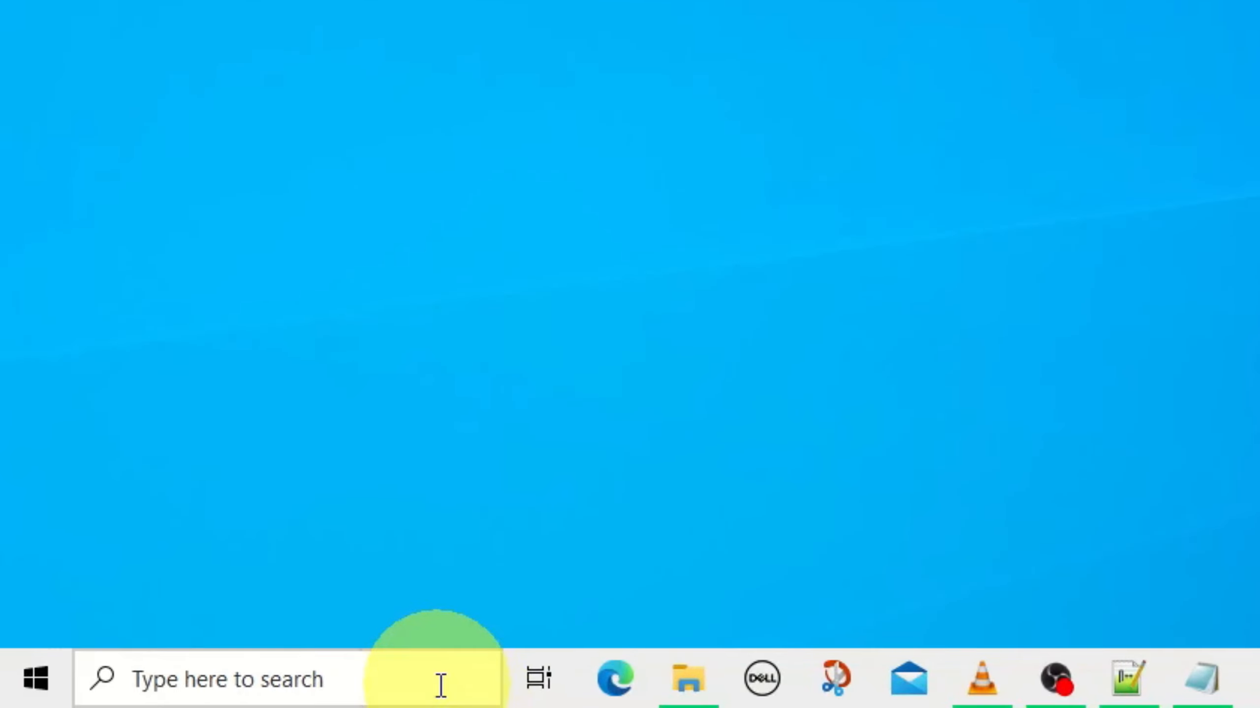
Step: Search Windows for "create", open the Create a restore point settings, and select the OS (C:) (System) drive
{"action": "left_click", "coordinate": [223, 696]}
{"action": "type", "text": "crea"}
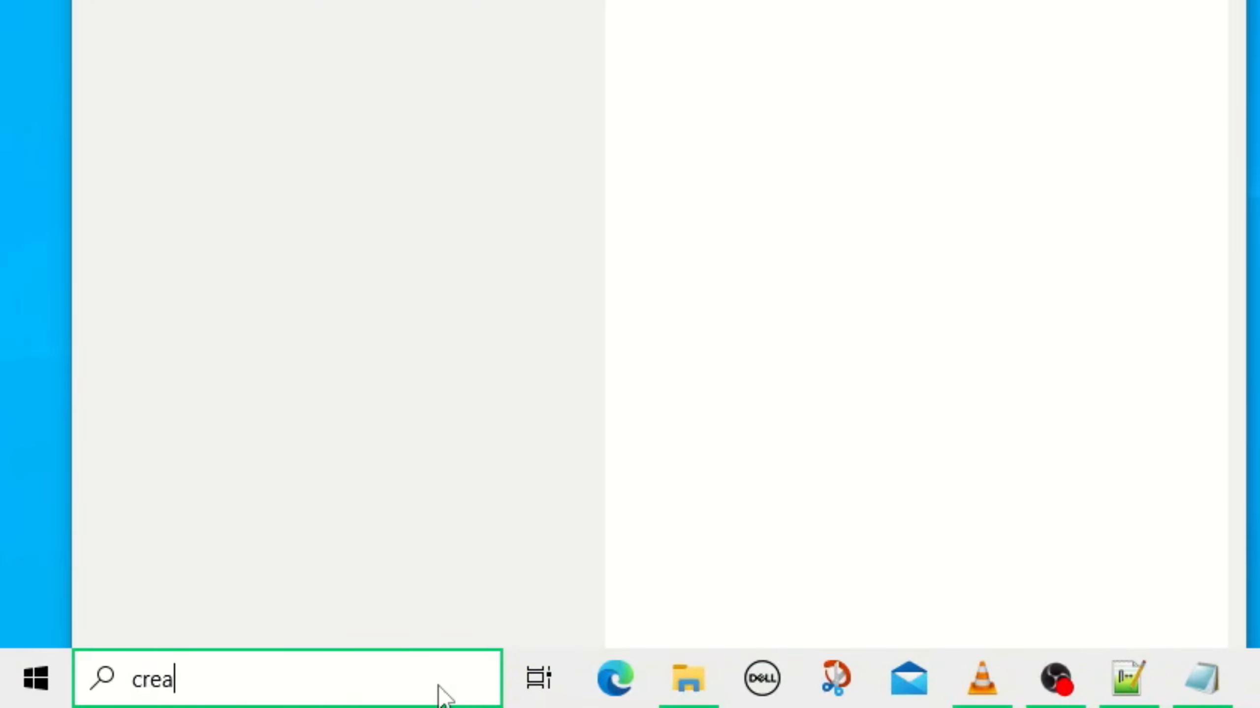
{"action": "type", "text": "te"}
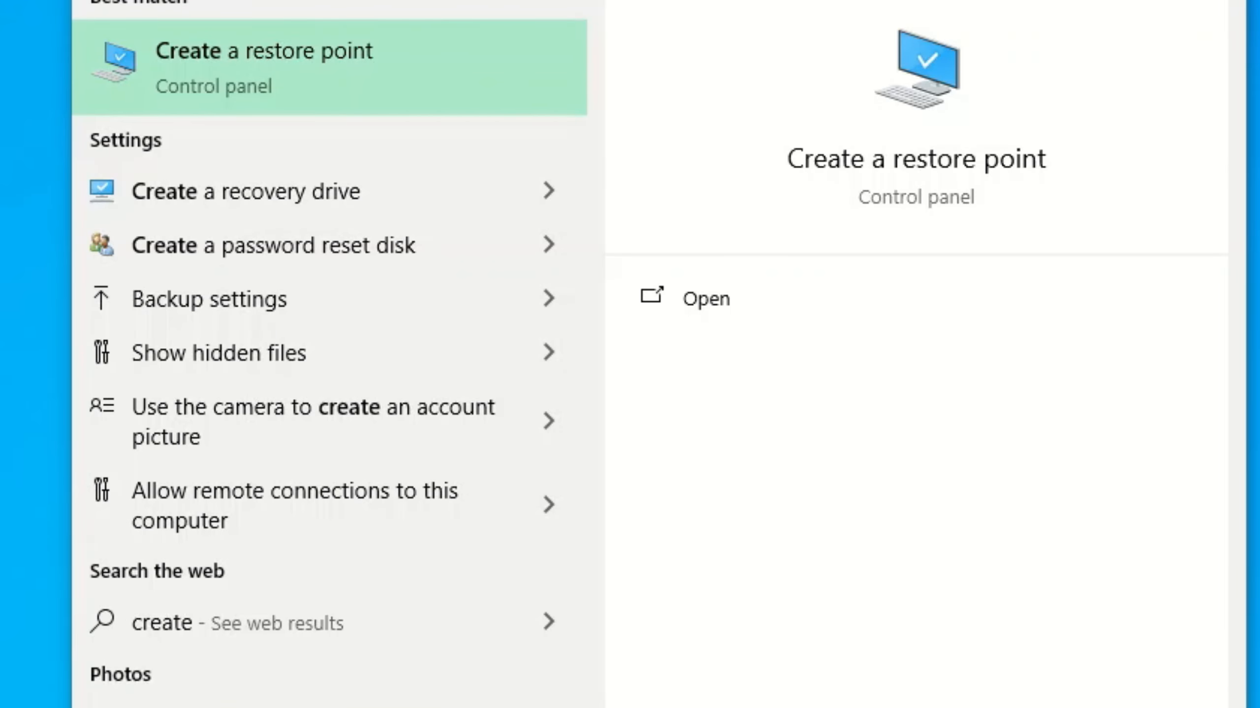
{"action": "left_click", "coordinate": [331, 101]}
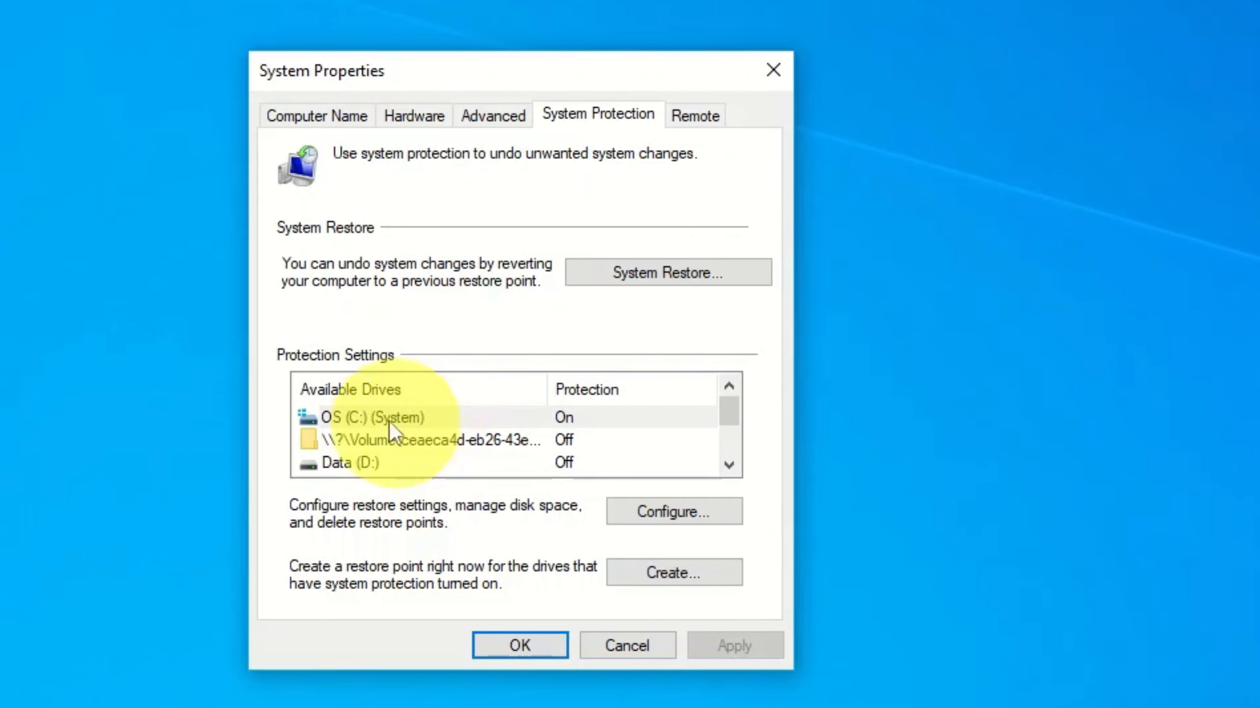
{"action": "left_click", "coordinate": [107, 216]}
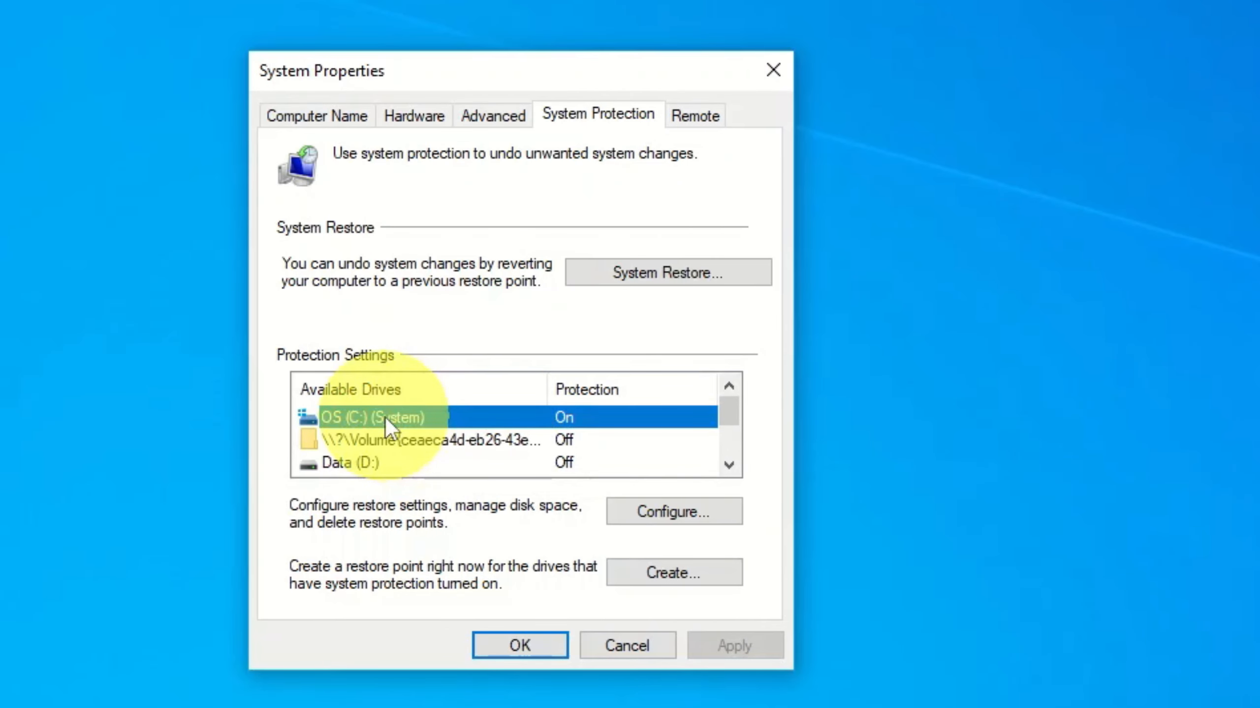
Step: Create a restore point with the description "System restore before Batch file"
{"action": "left_click", "coordinate": [652, 571]}
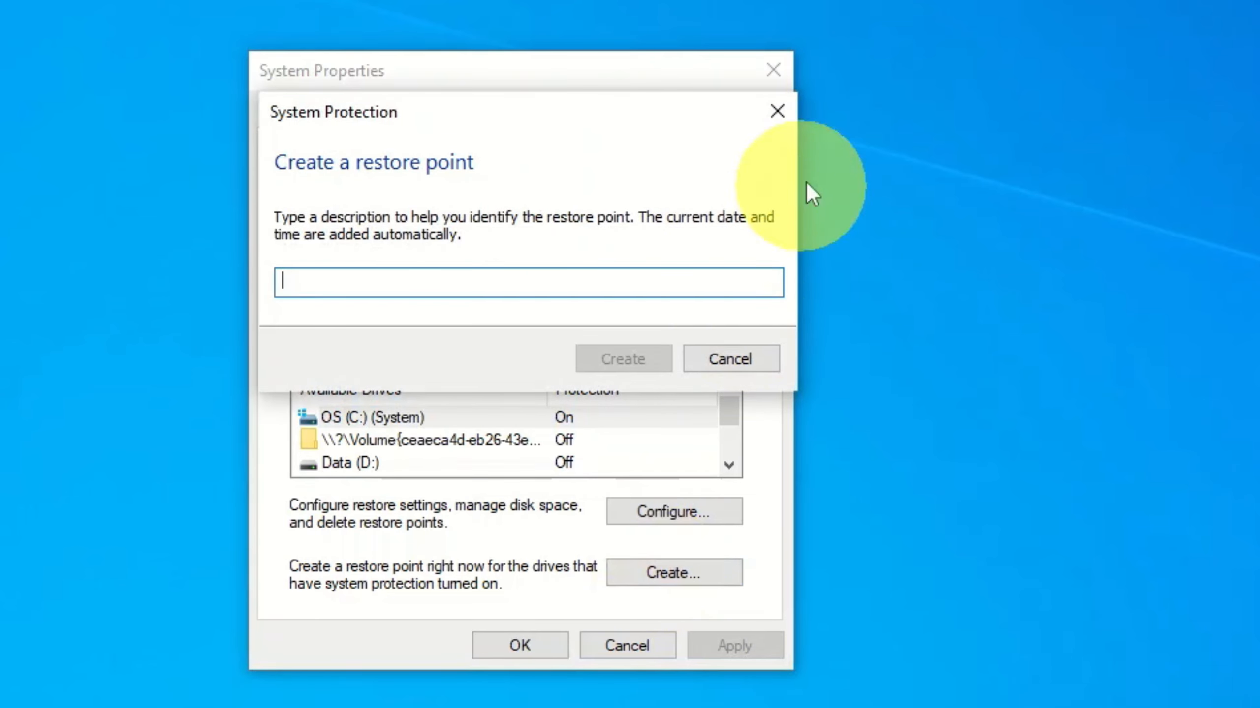
{"action": "type", "text": "System restore before "}
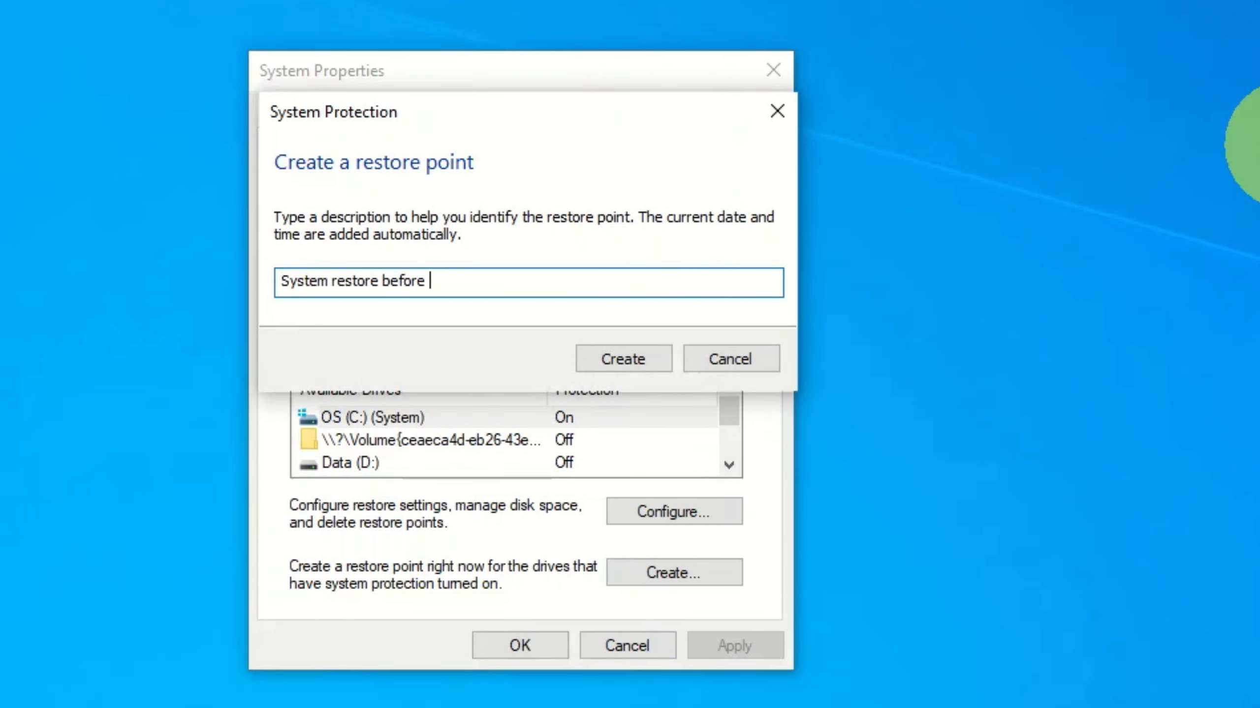
{"action": "type", "text": "Batch file"}
{"action": "left_click", "coordinate": [601, 355]}
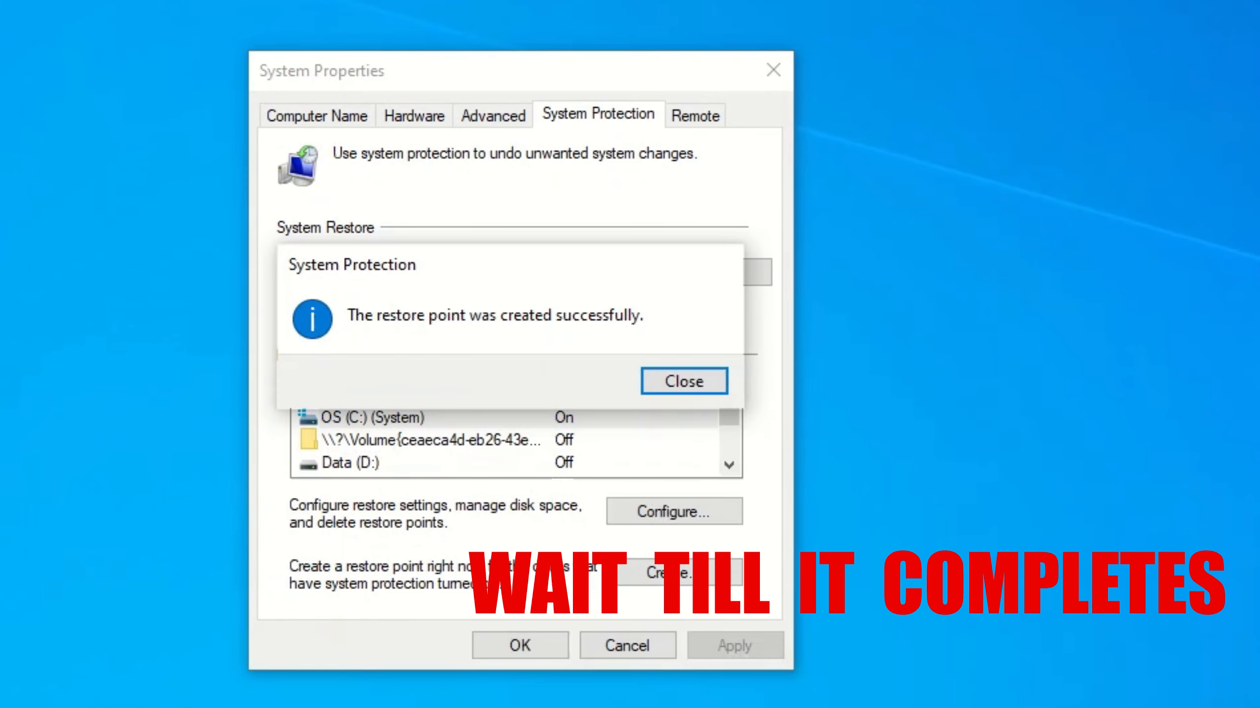
Step: Close the restore point message and System Properties, and open the Registry Editor by running the regedit command
{"action": "left_click", "coordinate": [698, 382]}
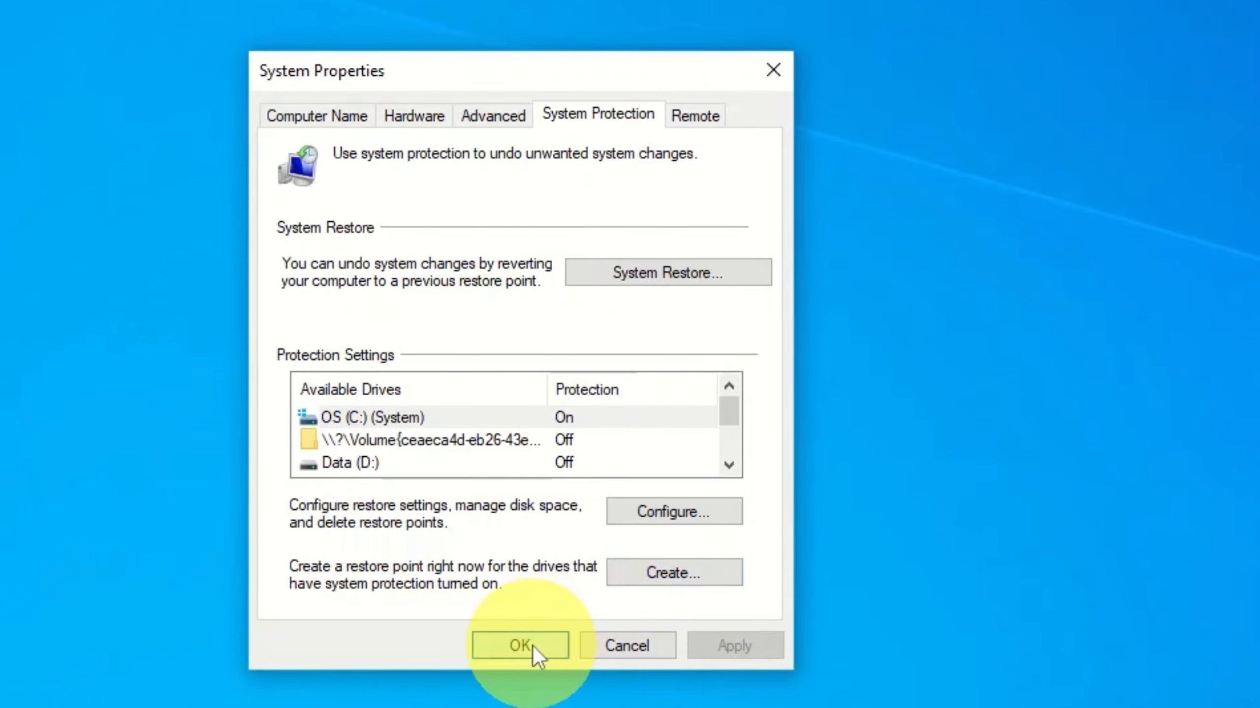
{"action": "left_click", "coordinate": [519, 645]}
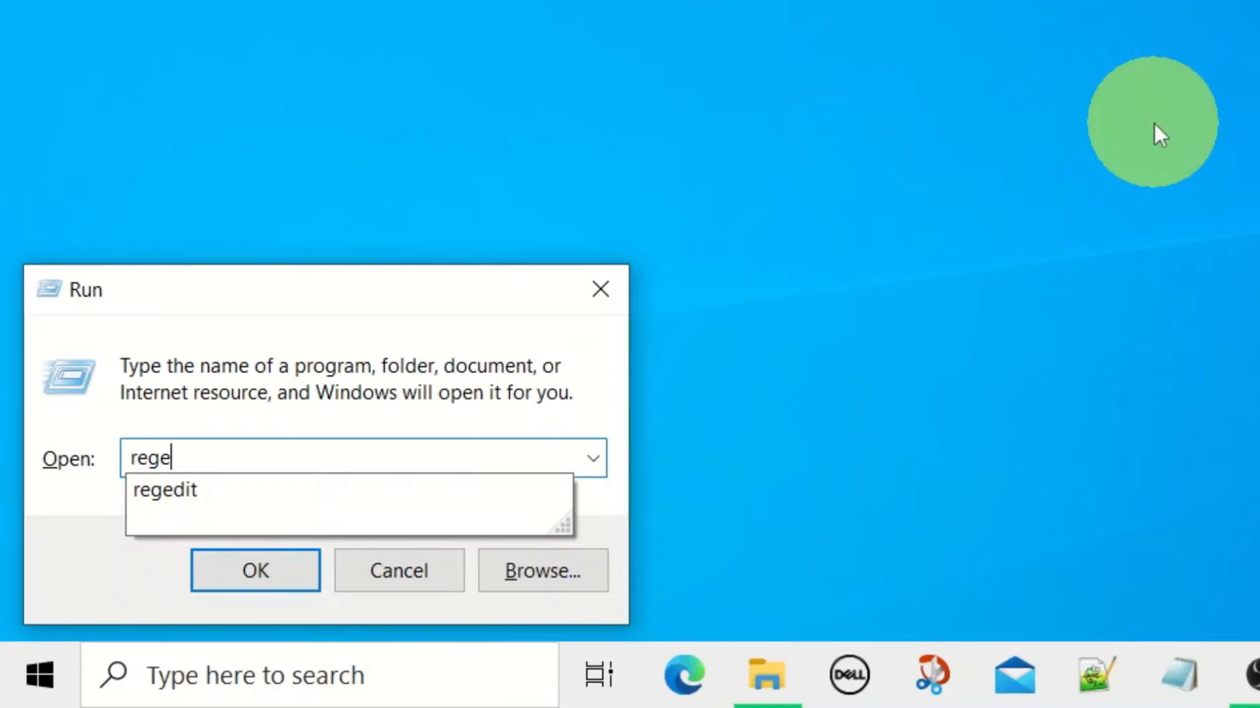
{"action": "type", "text": "dit"}
{"action": "left_click", "coordinate": [253, 569]}
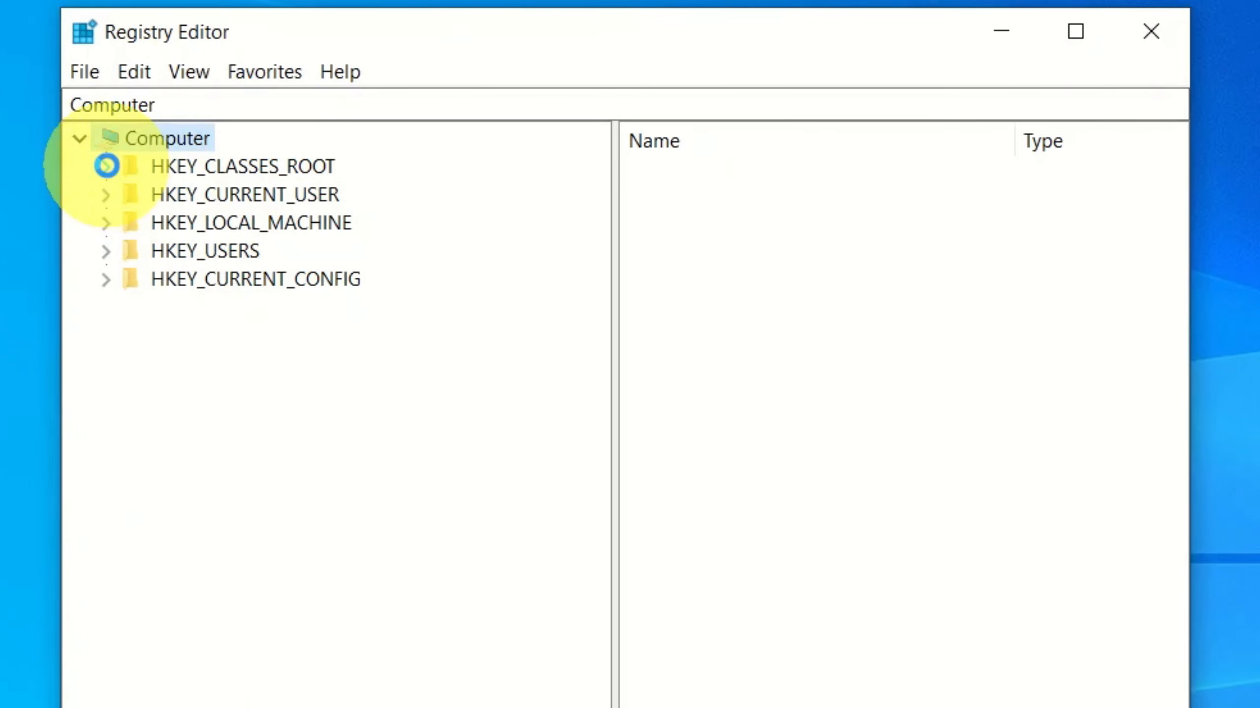
Step: Expand the registry tree to HKEY_CLASSES_ROOT\Directory\Background\shell\Get List into Notepad
{"action": "left_click", "coordinate": [106, 166]}
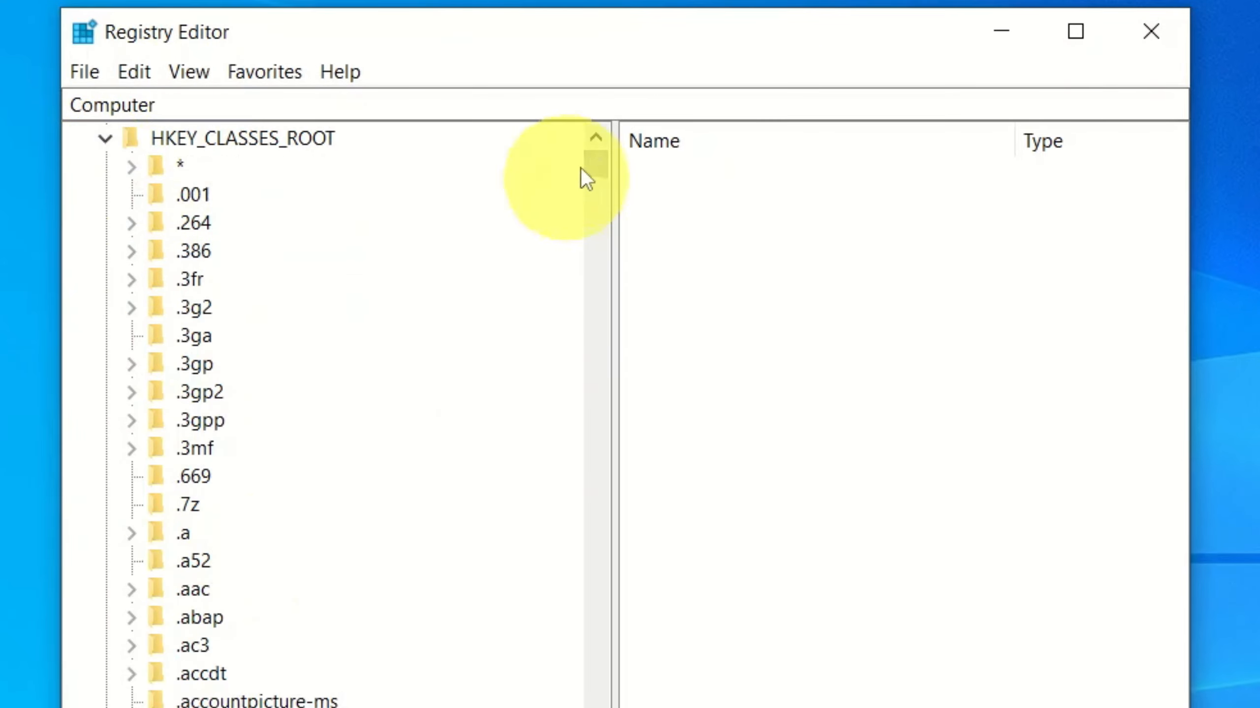
{"action": "left_click_drag", "start_coordinate": [594, 171], "coordinate": [595, 422]}
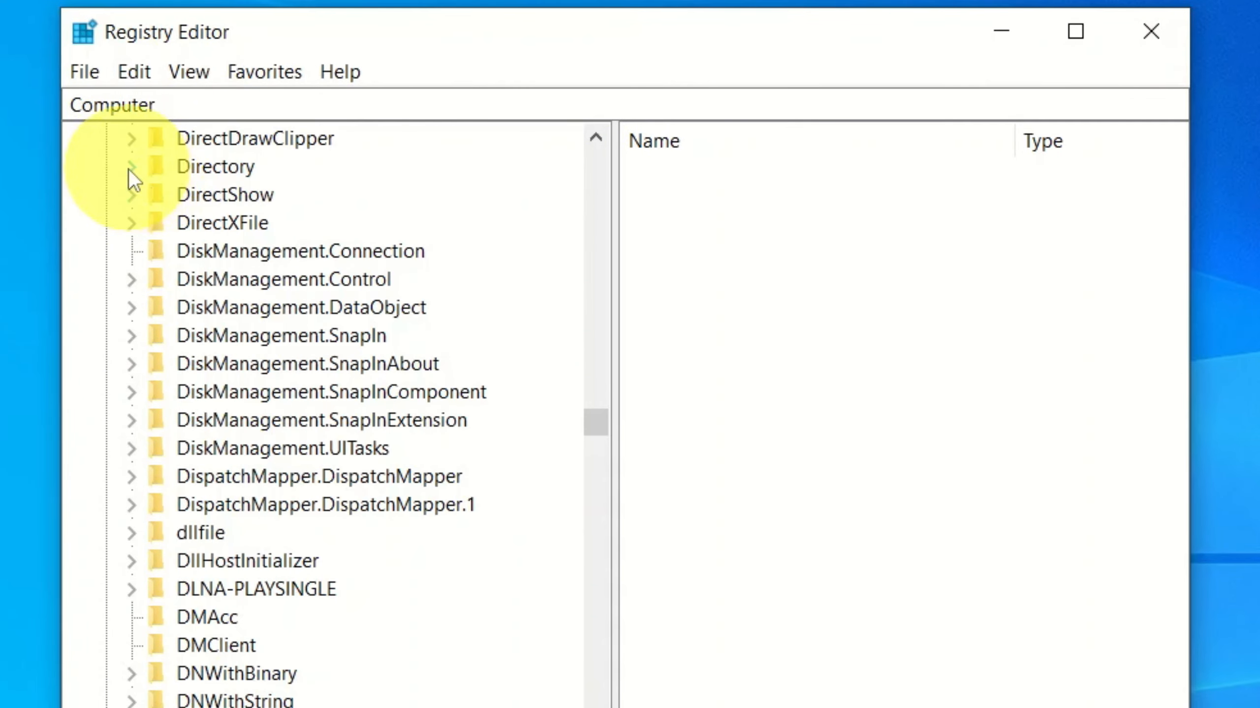
{"action": "left_click", "coordinate": [131, 168]}
{"action": "left_click", "coordinate": [157, 194]}
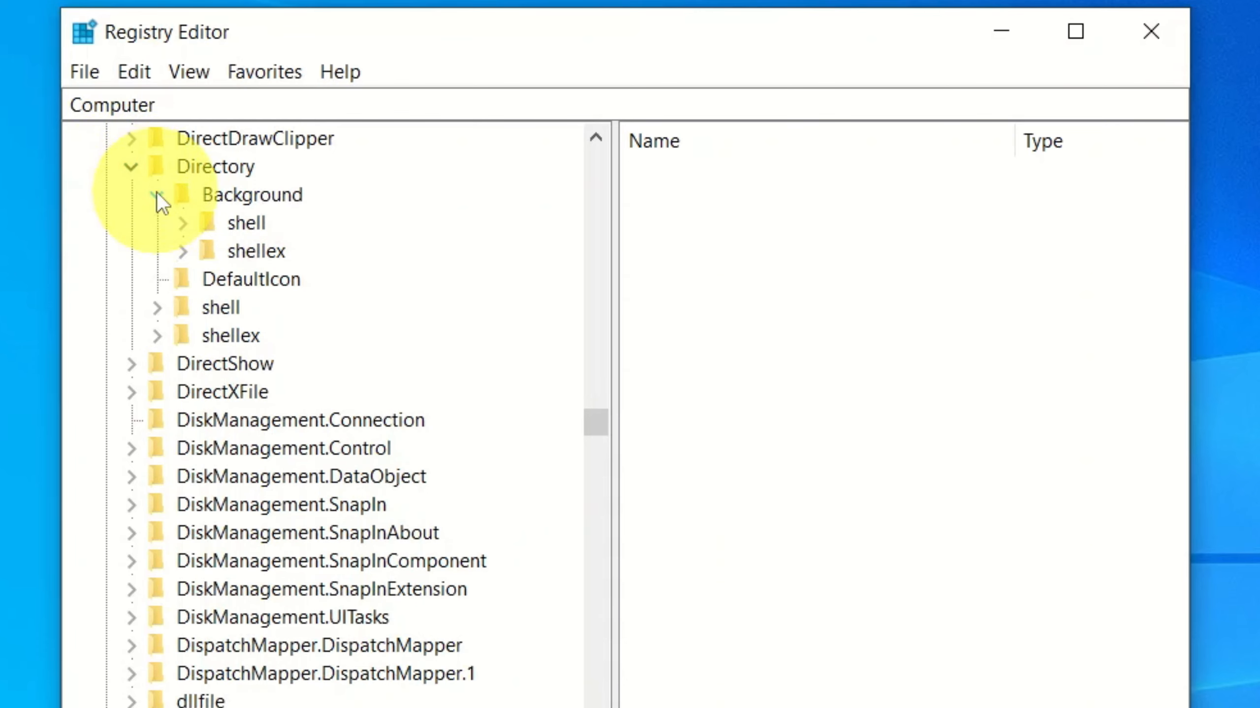
{"action": "left_click", "coordinate": [184, 223]}
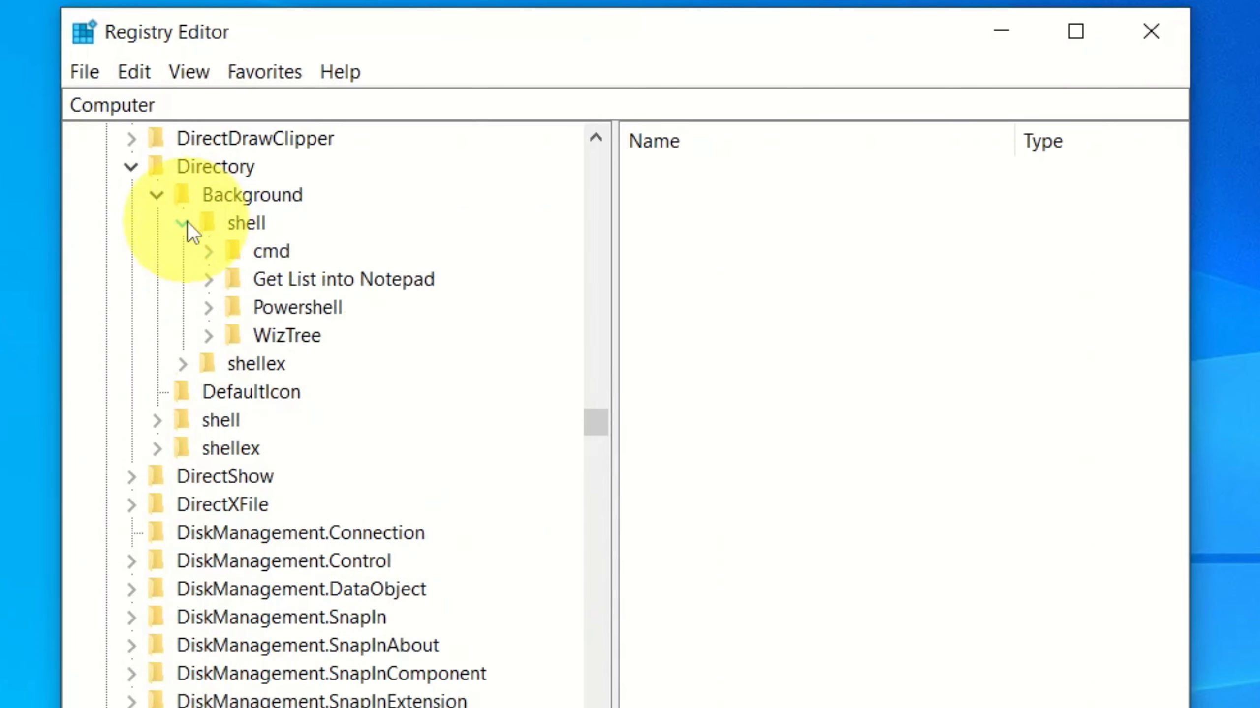
{"action": "left_click", "coordinate": [209, 279]}
Step: Delete the Command subkey under Get List into Notepad and confirm its permanent removal
{"action": "left_click", "coordinate": [258, 306]}
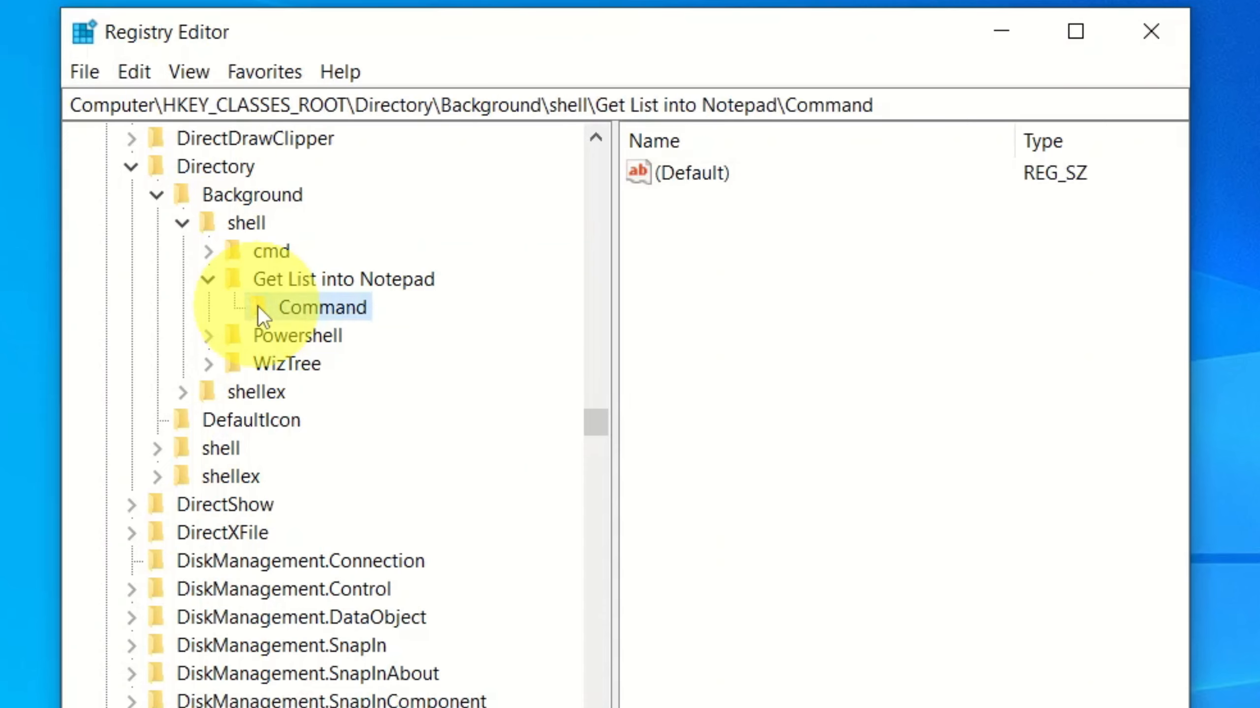
{"action": "right_click", "coordinate": [258, 306]}
{"action": "left_click", "coordinate": [346, 437]}
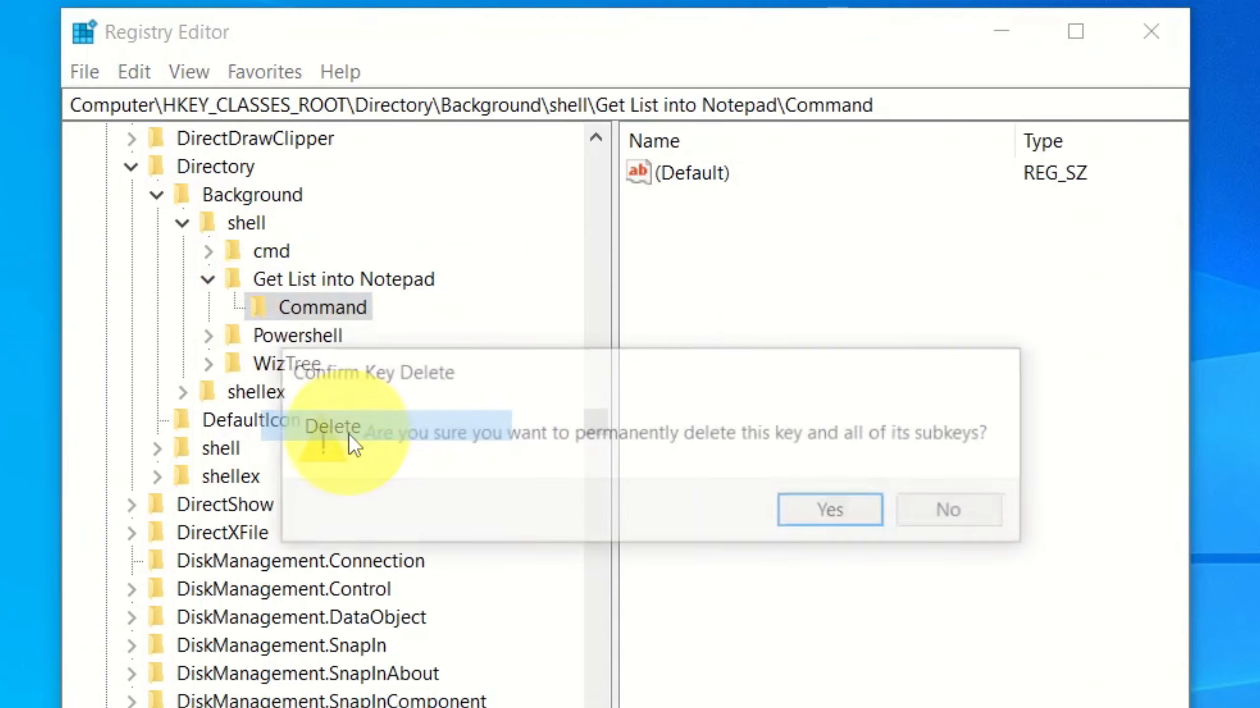
{"action": "left_click", "coordinate": [850, 509]}
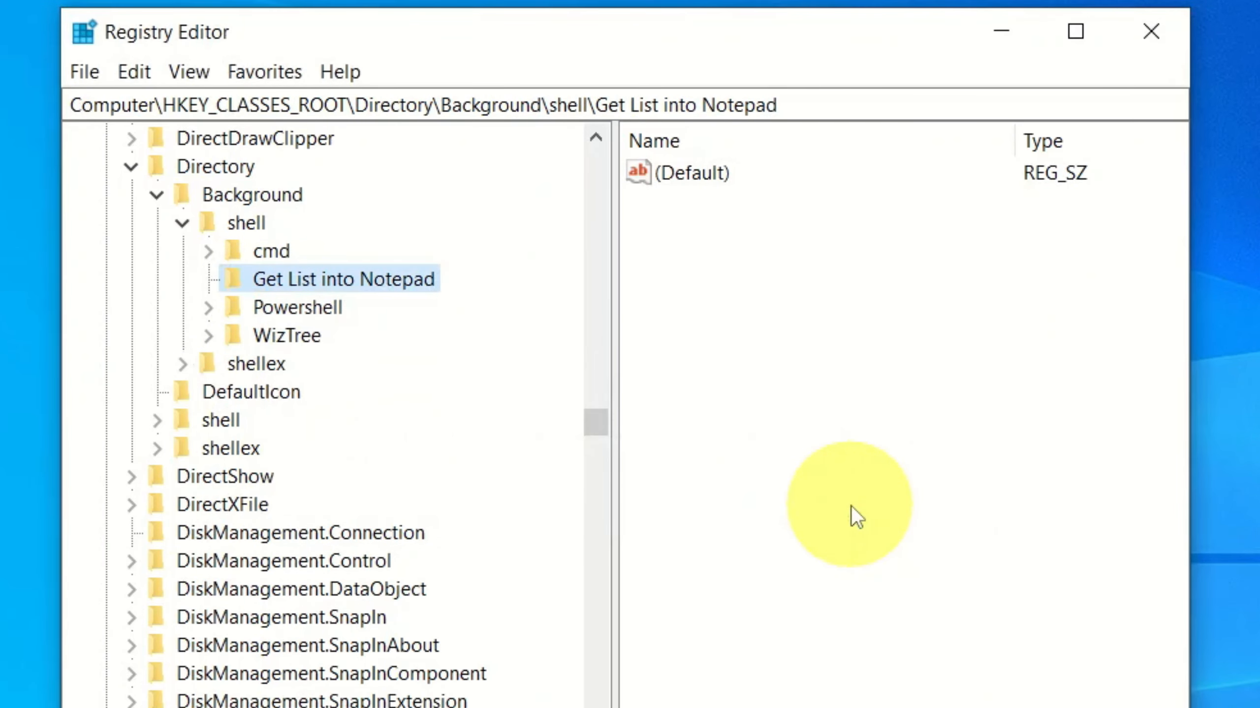
Step: Delete the Get List into Notepad key from Directory\Background\shell, and exit the Registry Editor
{"action": "right_click", "coordinate": [296, 280]}
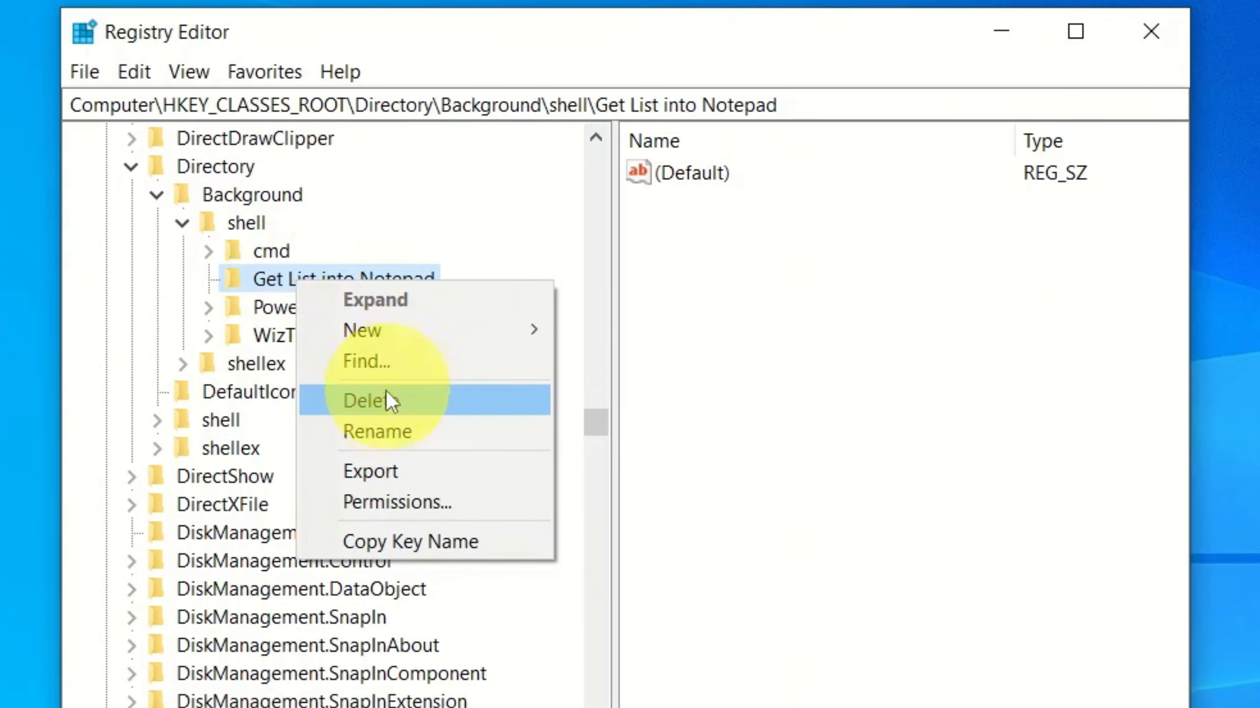
{"action": "left_click", "coordinate": [376, 406]}
{"action": "left_click", "coordinate": [833, 521]}
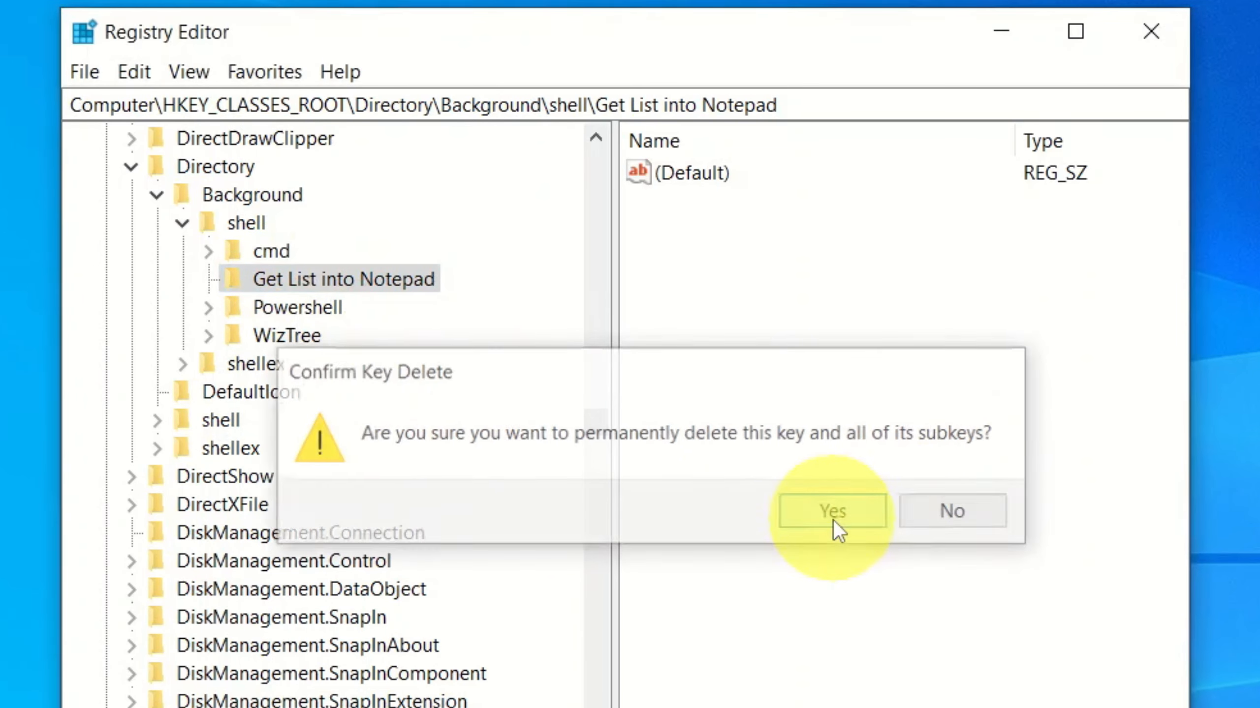
{"action": "left_click", "coordinate": [85, 71]}
{"action": "left_click", "coordinate": [122, 357]}
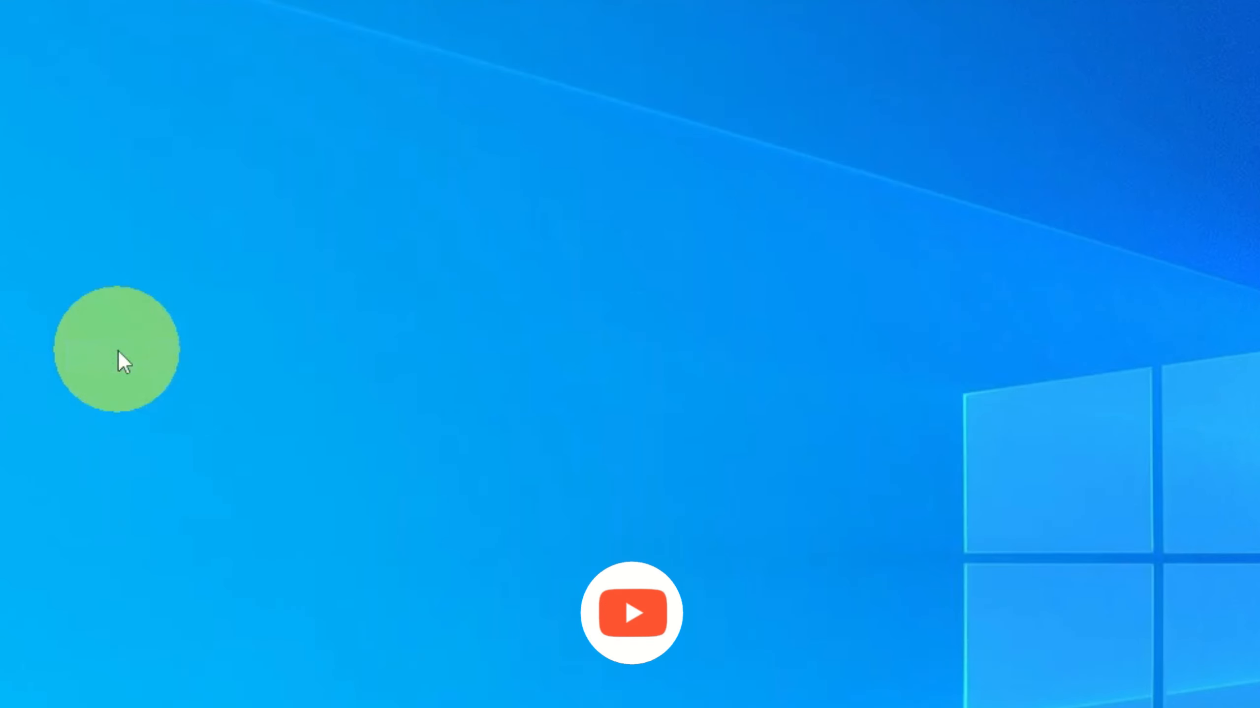